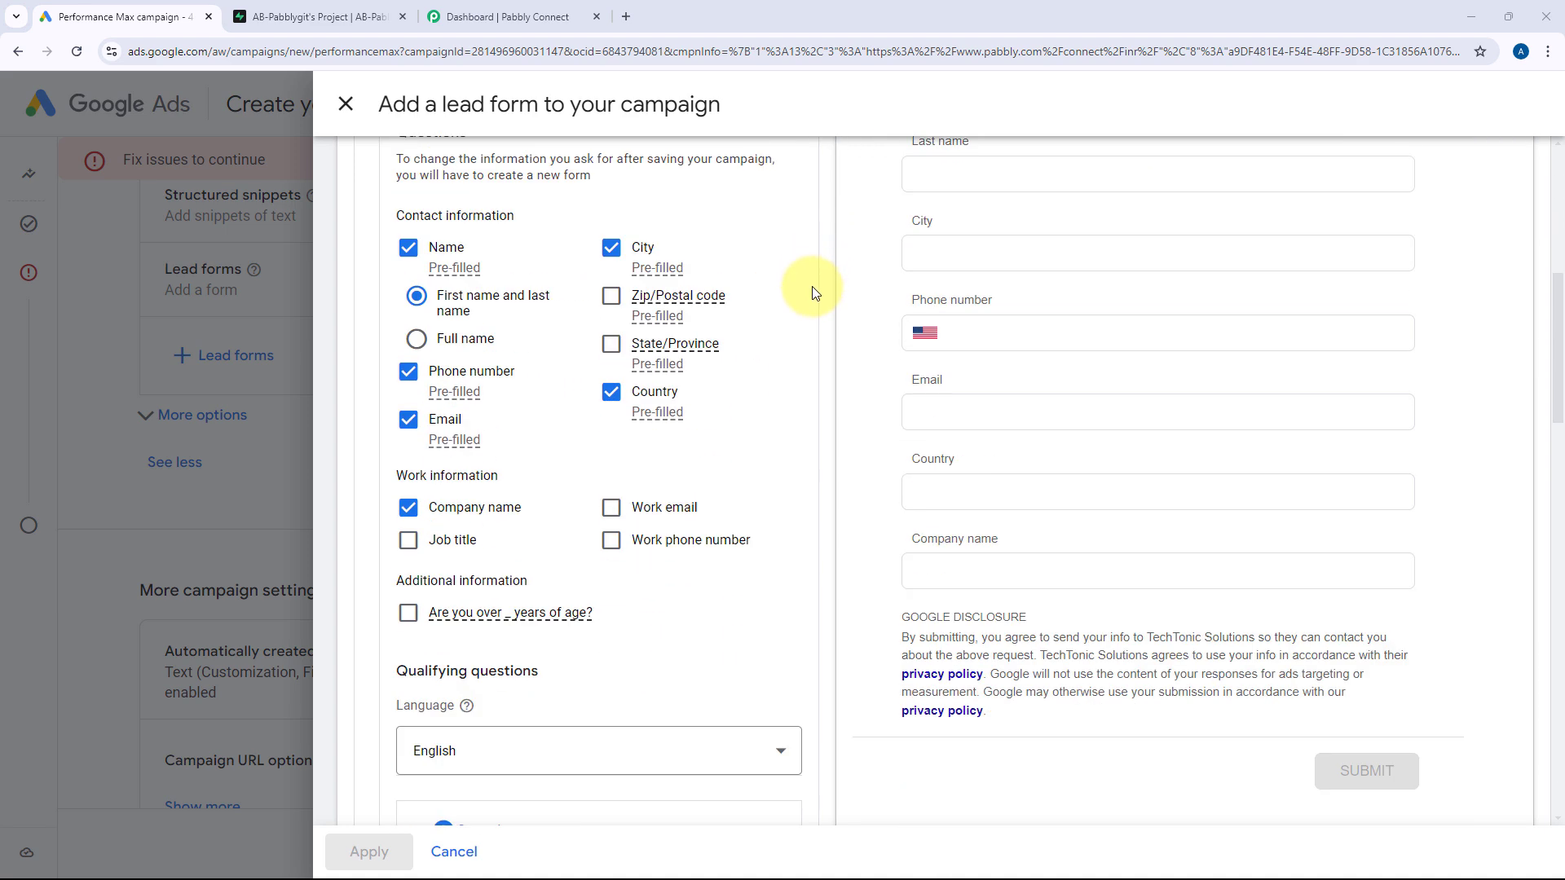
Review the lead form's business details and contact questions in Google Ads, and the google_ads_leads table's columns in Supabase
{"action": "scroll", "coordinate": [812, 291], "scroll_direction": "up", "scroll_amount": 2}
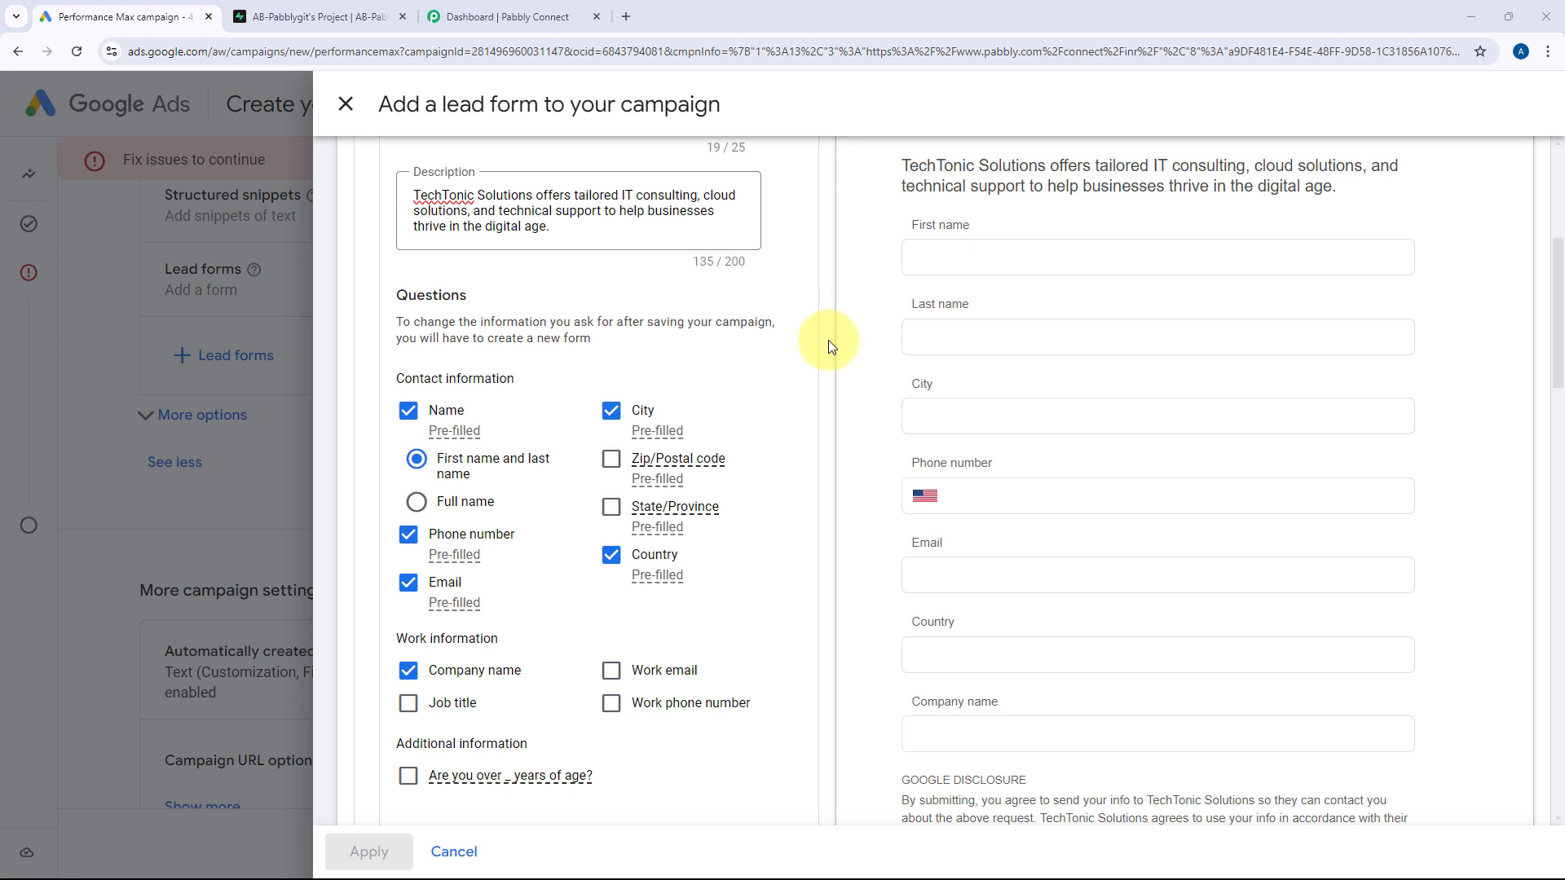
{"action": "scroll", "coordinate": [829, 340], "scroll_direction": "down", "scroll_amount": 1}
{"action": "scroll", "coordinate": [829, 340], "scroll_direction": "up", "scroll_amount": 2}
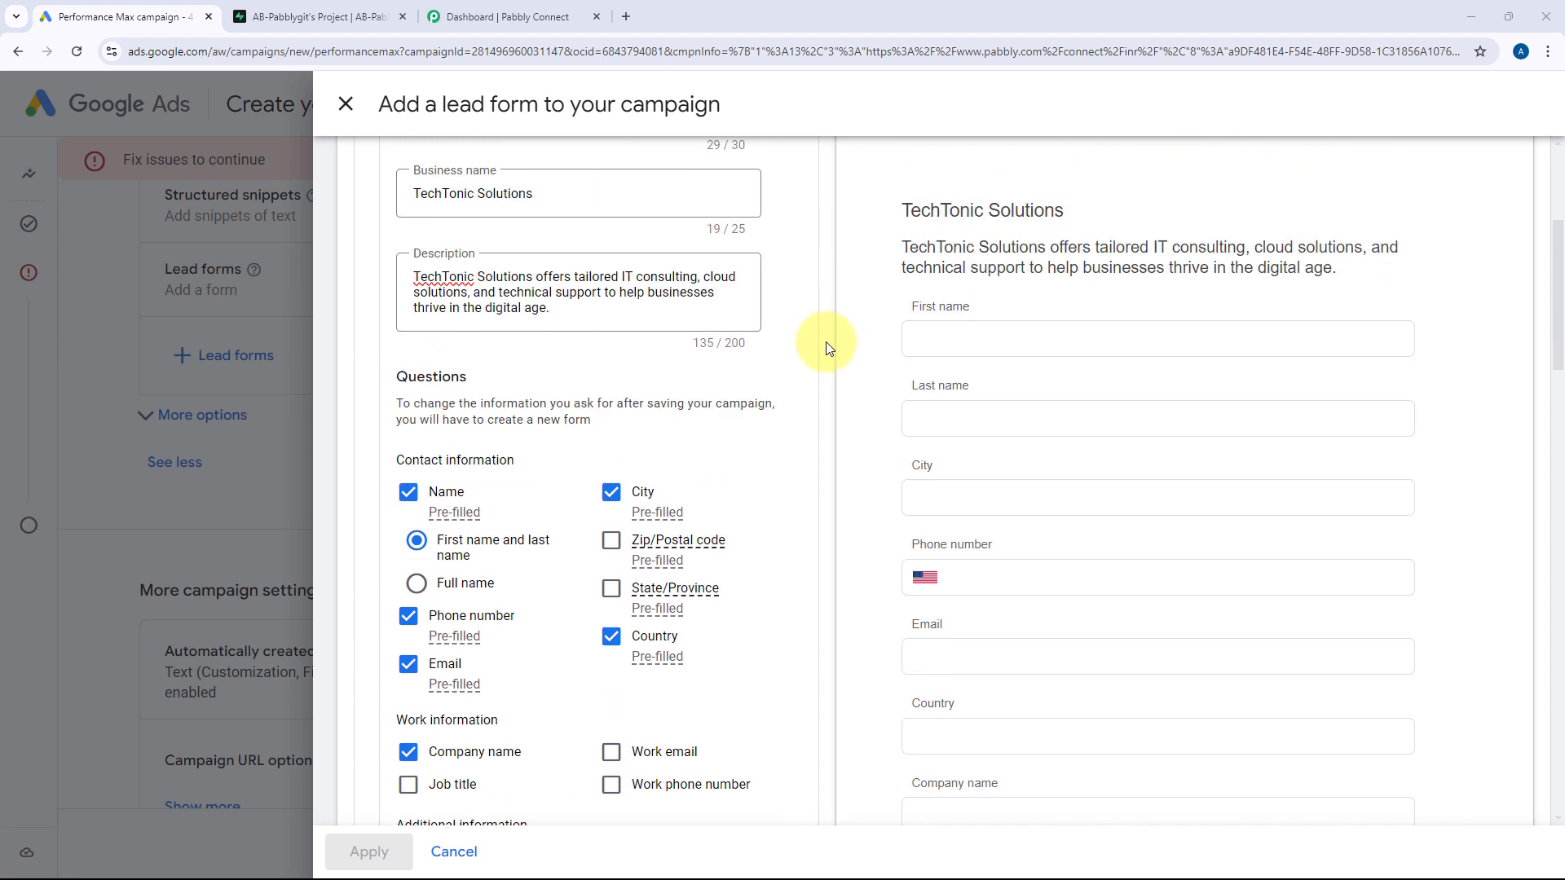
{"action": "left_click", "coordinate": [364, 17]}
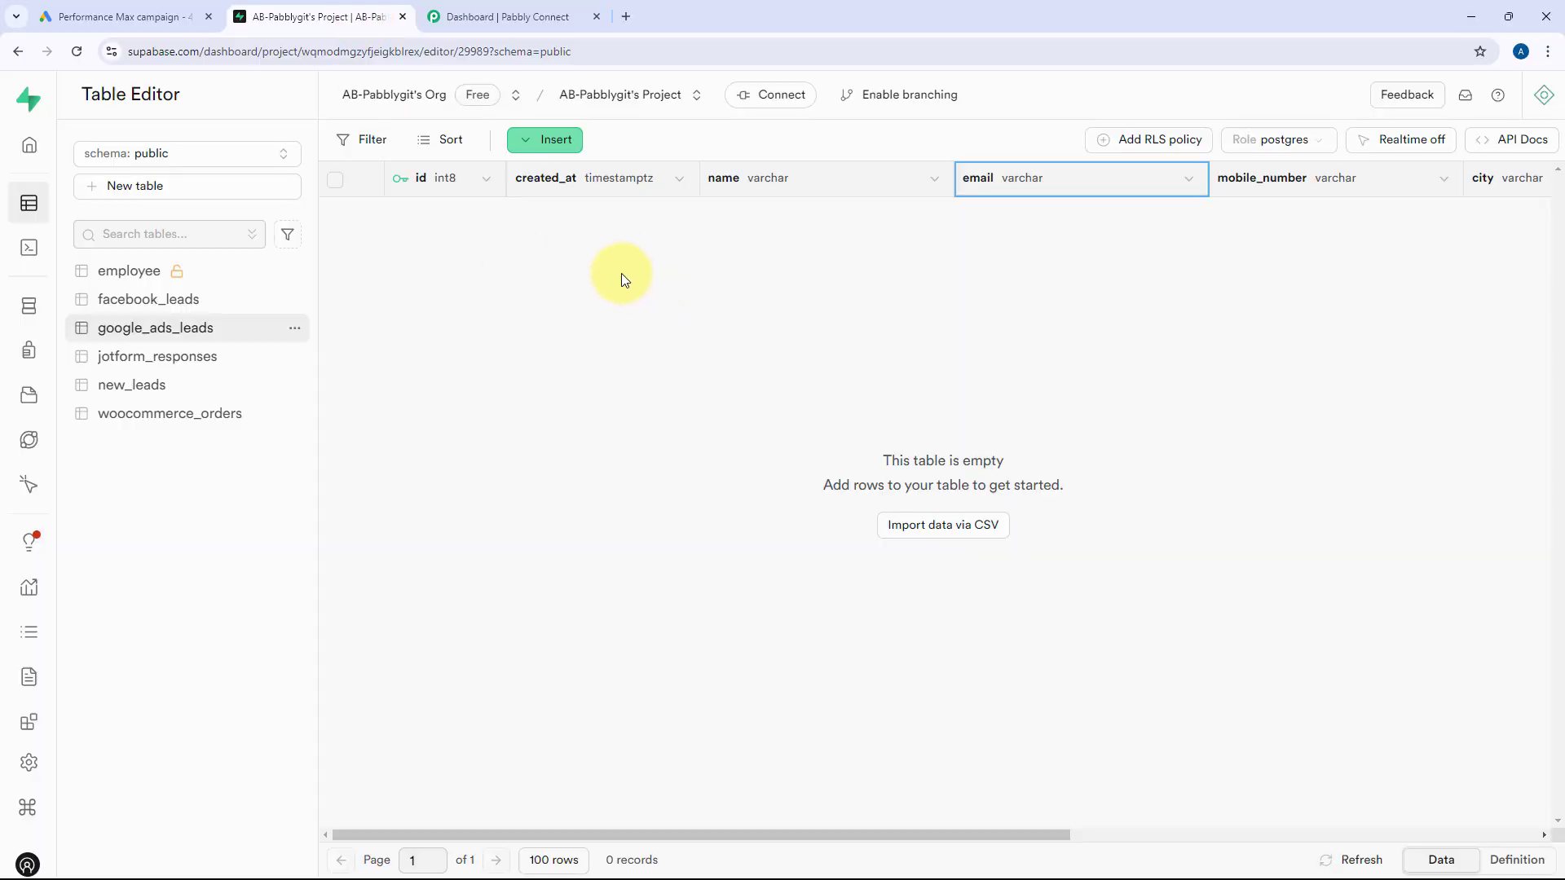
{"action": "left_click", "coordinate": [154, 16]}
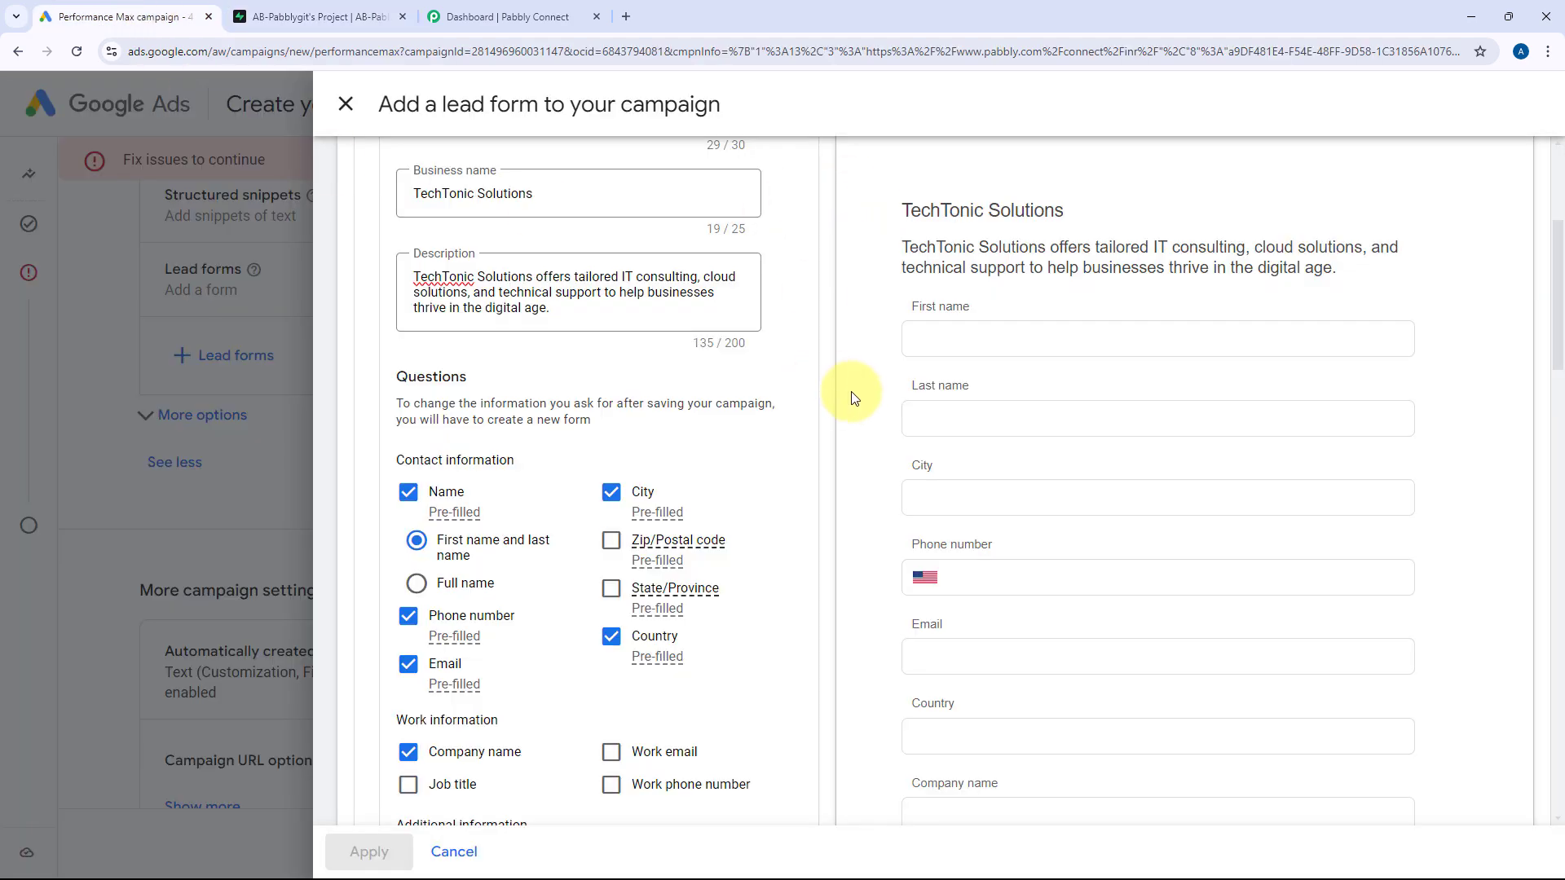
{"action": "left_click", "coordinate": [300, 17]}
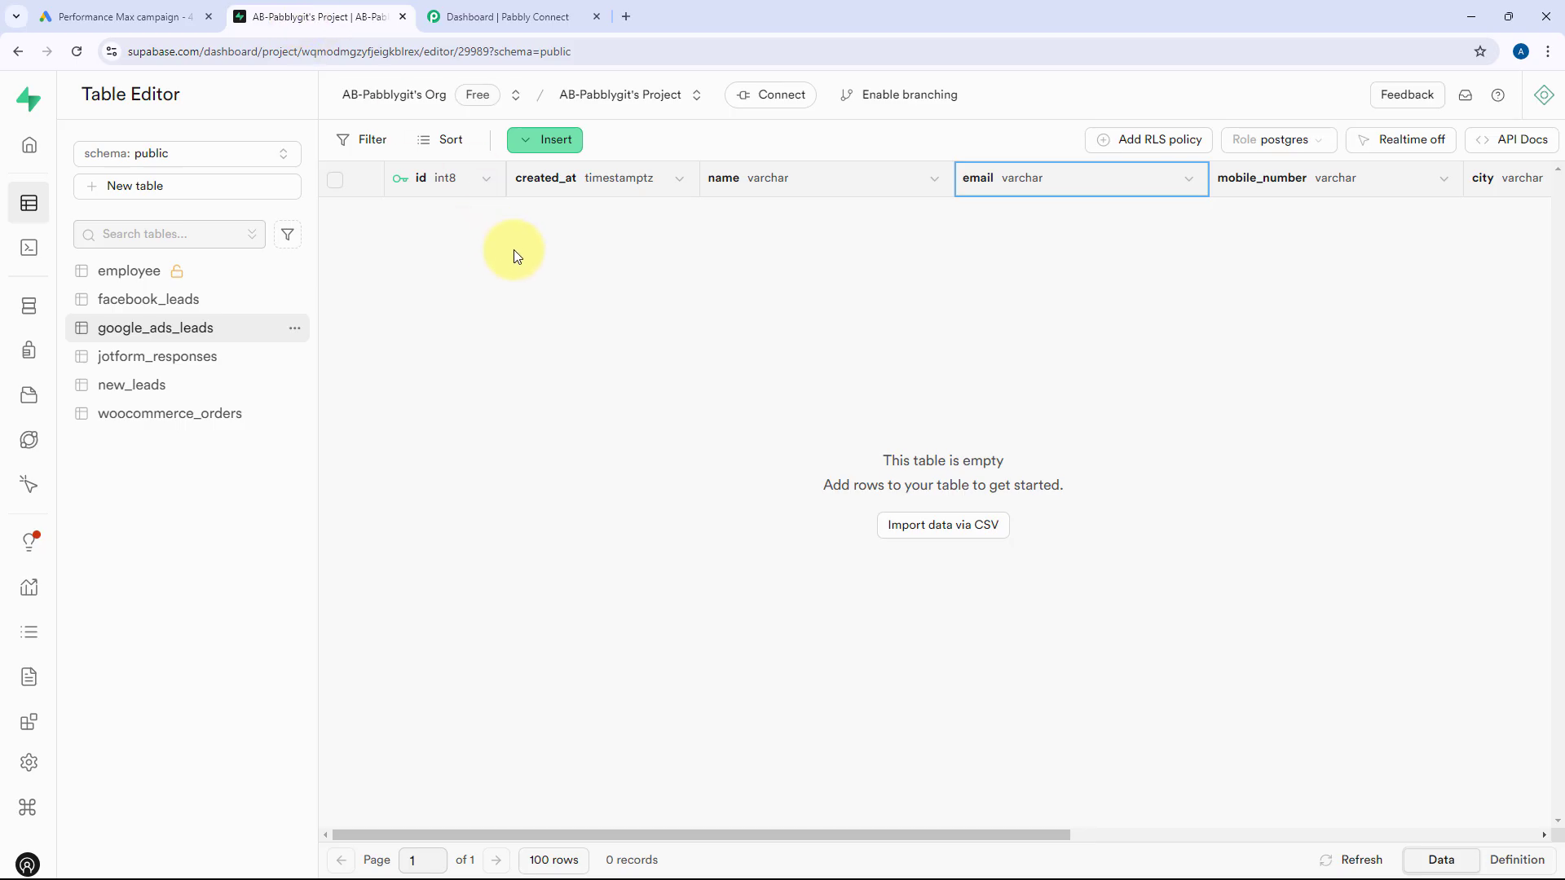
Switch to Pabbly Connect and create a workflow named "Google Ads to PostgreSQL" in the Home folder
{"action": "left_click", "coordinate": [506, 17]}
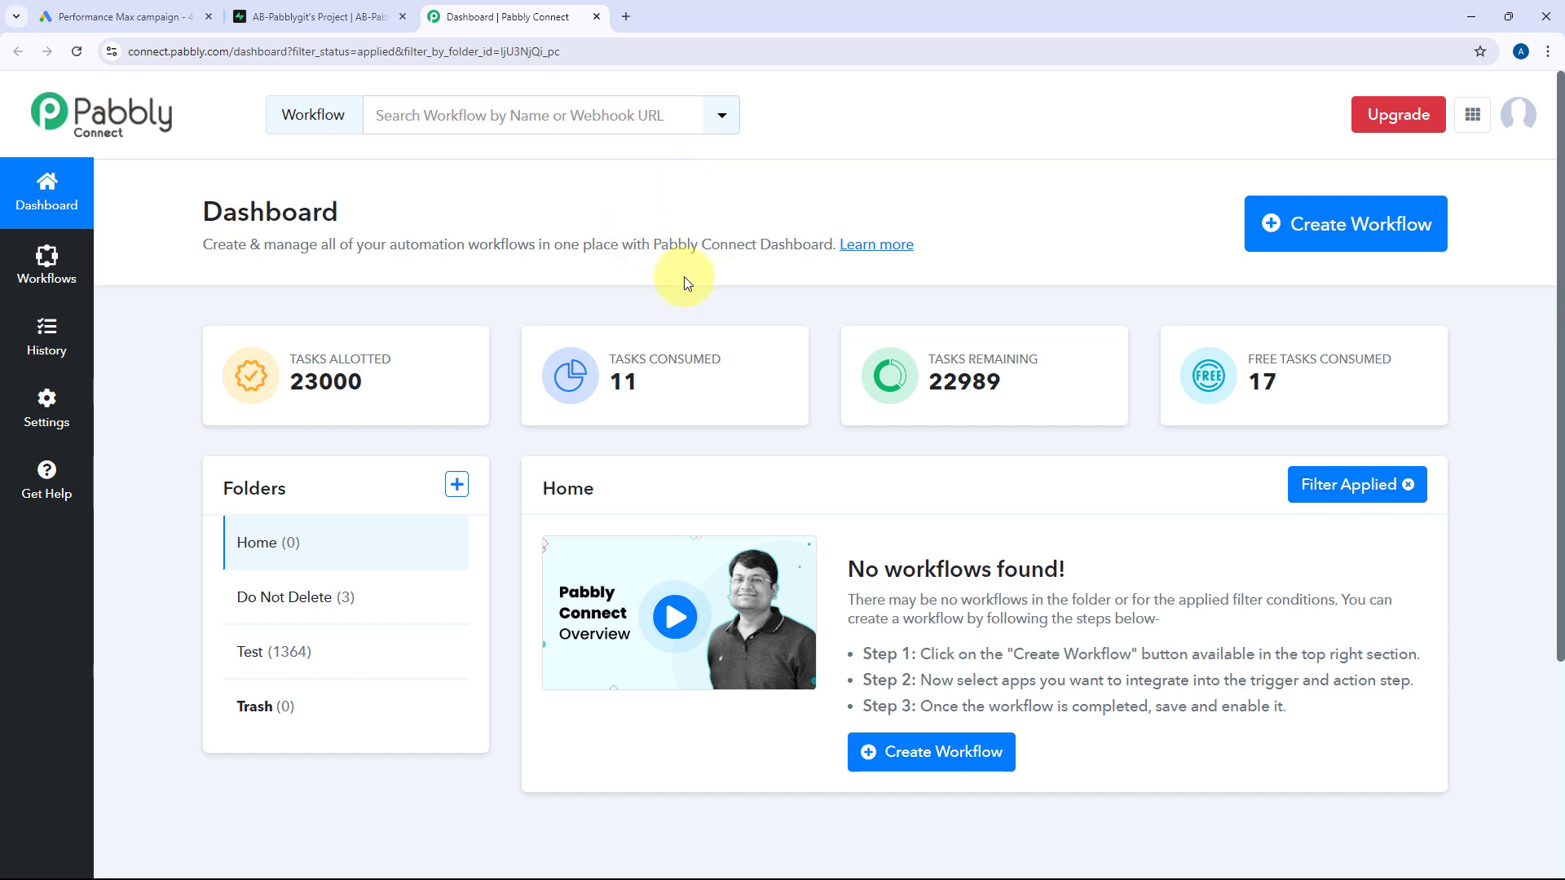
{"action": "mouse_move", "coordinate": [665, 350]}
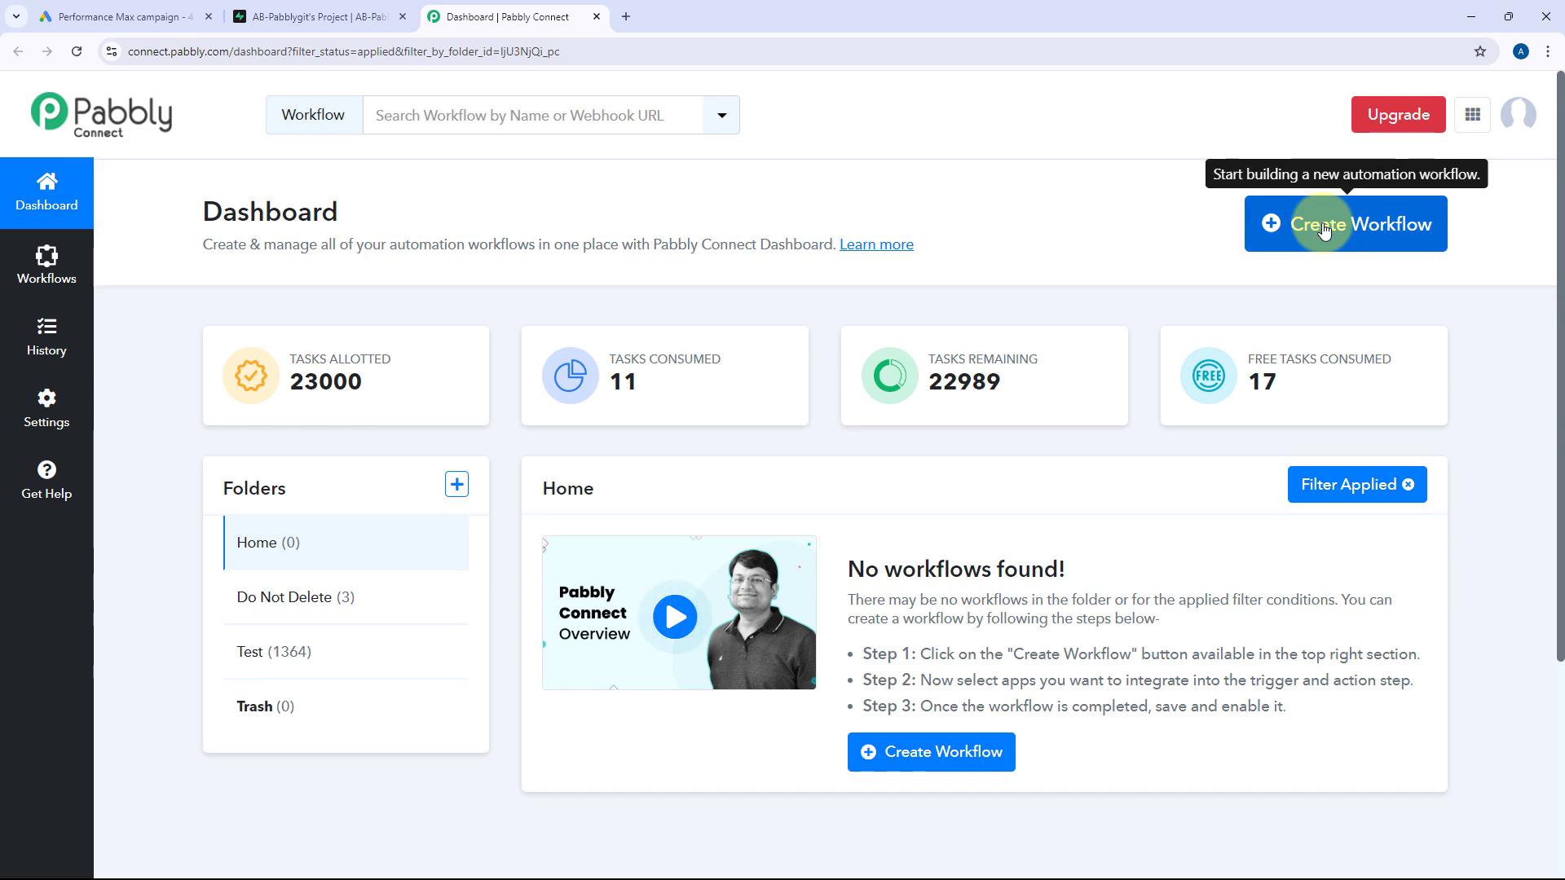
{"action": "left_click", "coordinate": [1298, 224]}
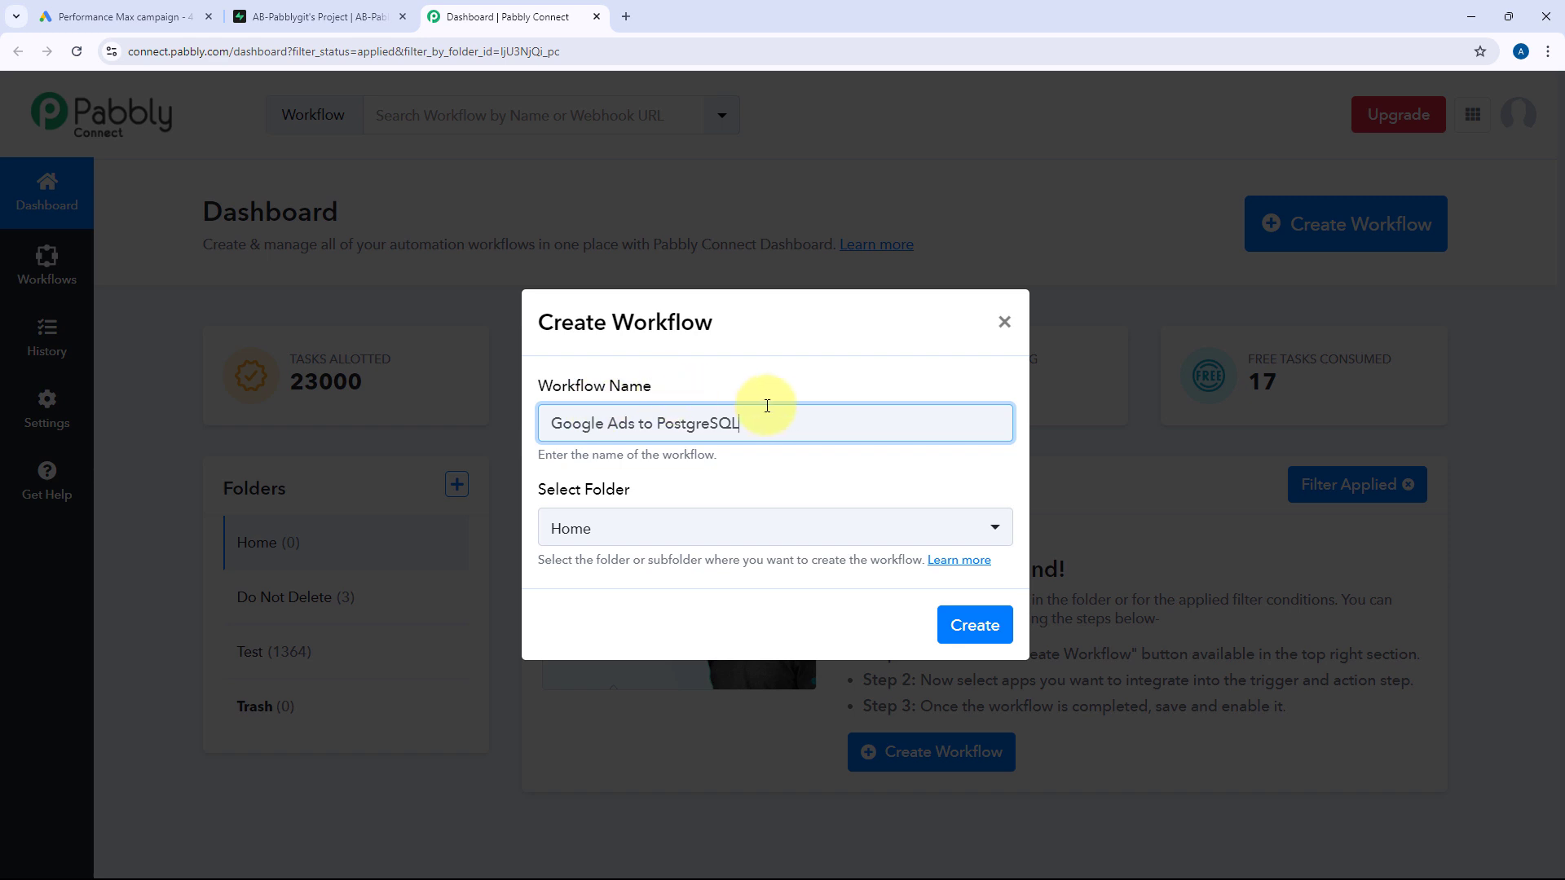
{"action": "left_click", "coordinate": [766, 538]}
{"action": "left_click", "coordinate": [737, 632]}
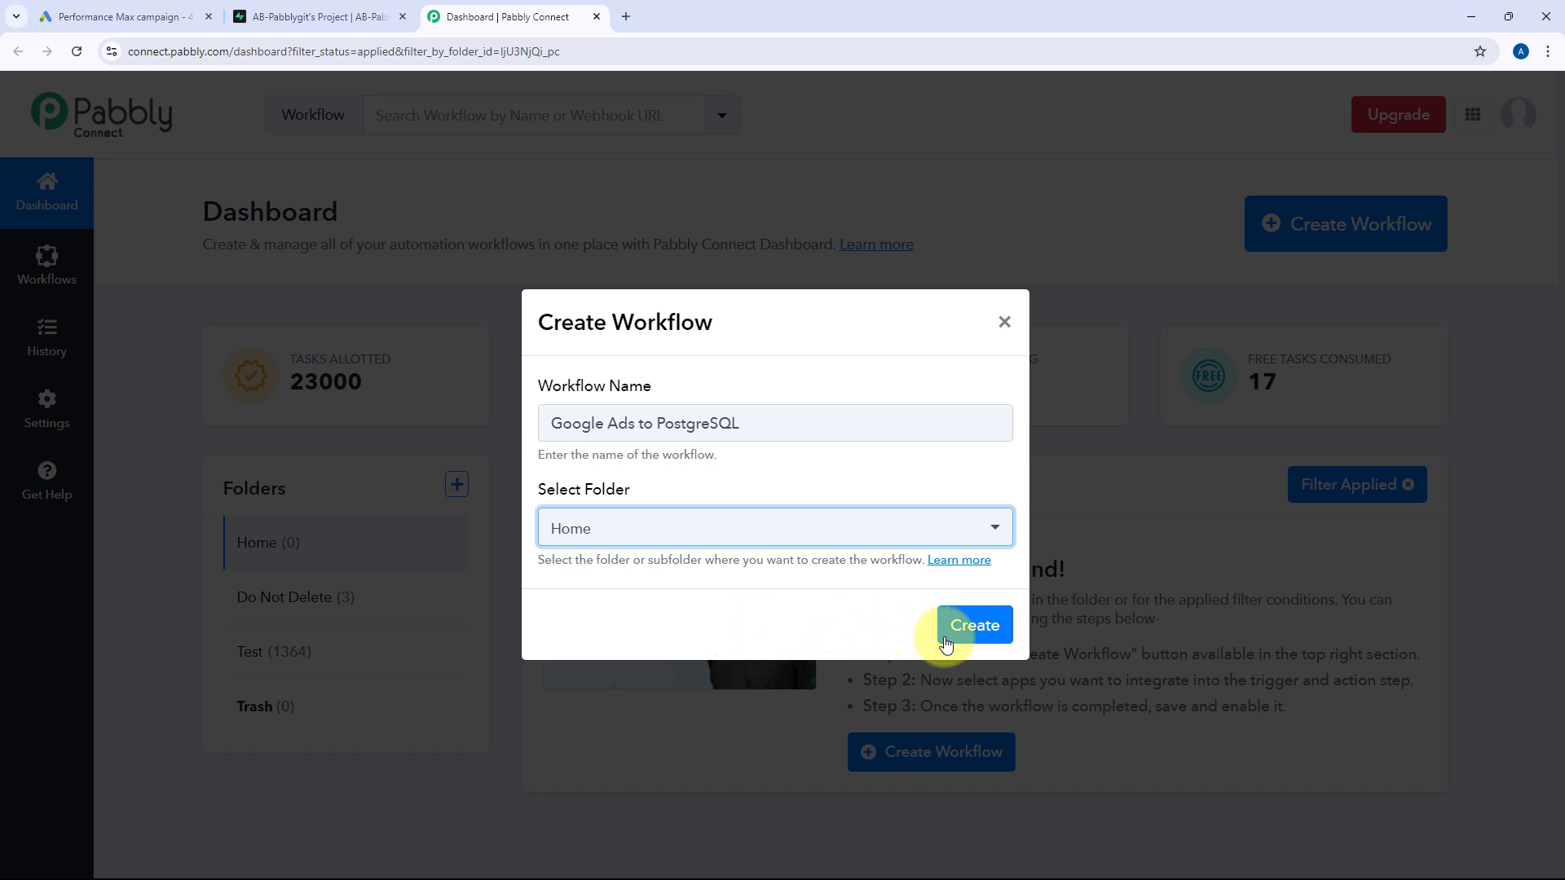
{"action": "left_click", "coordinate": [973, 630]}
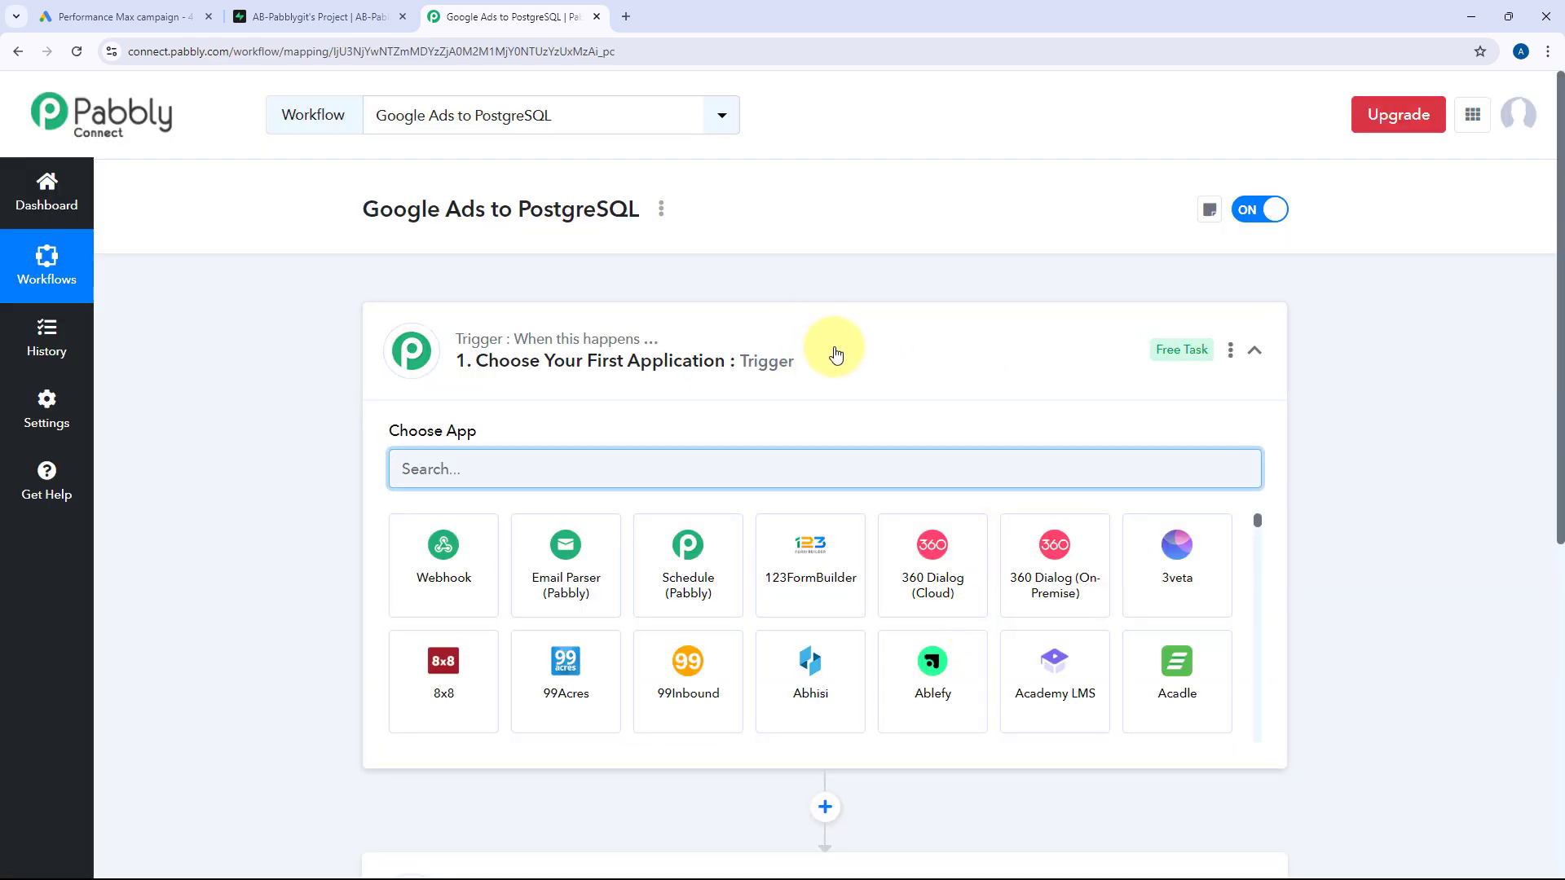
Review the new workflow's trigger and action steps, leaving the trigger step expanded
{"action": "left_click", "coordinate": [832, 349]}
{"action": "scroll", "coordinate": [292, 325], "scroll_direction": "down", "scroll_amount": 1}
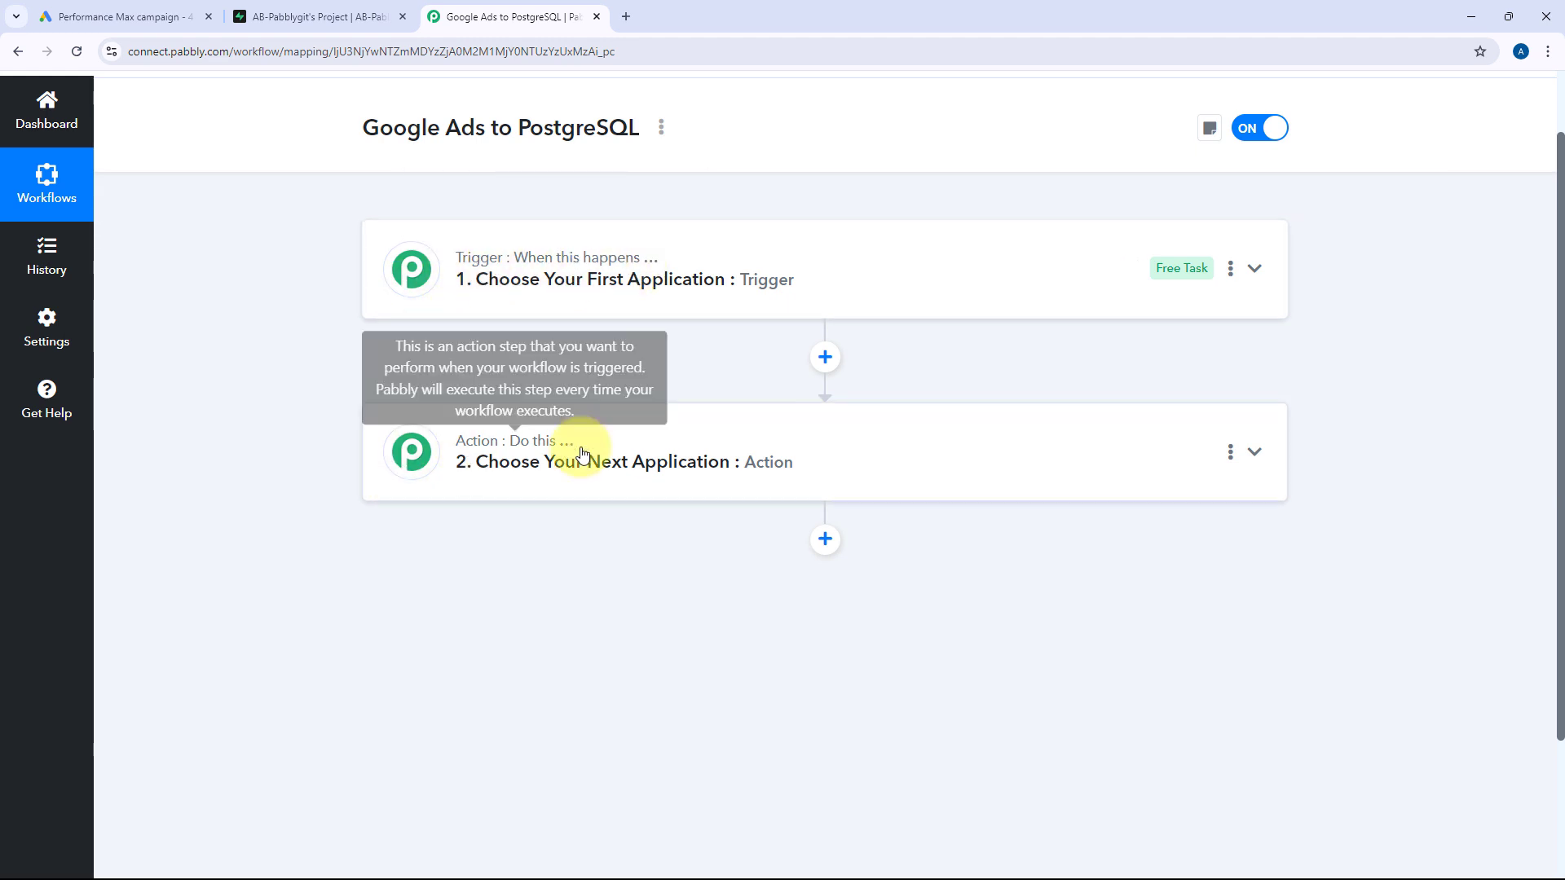
{"action": "left_click", "coordinate": [820, 286]}
{"action": "scroll", "coordinate": [339, 296], "scroll_direction": "up", "scroll_amount": 1}
{"action": "scroll", "coordinate": [302, 296], "scroll_direction": "down", "scroll_amount": 2}
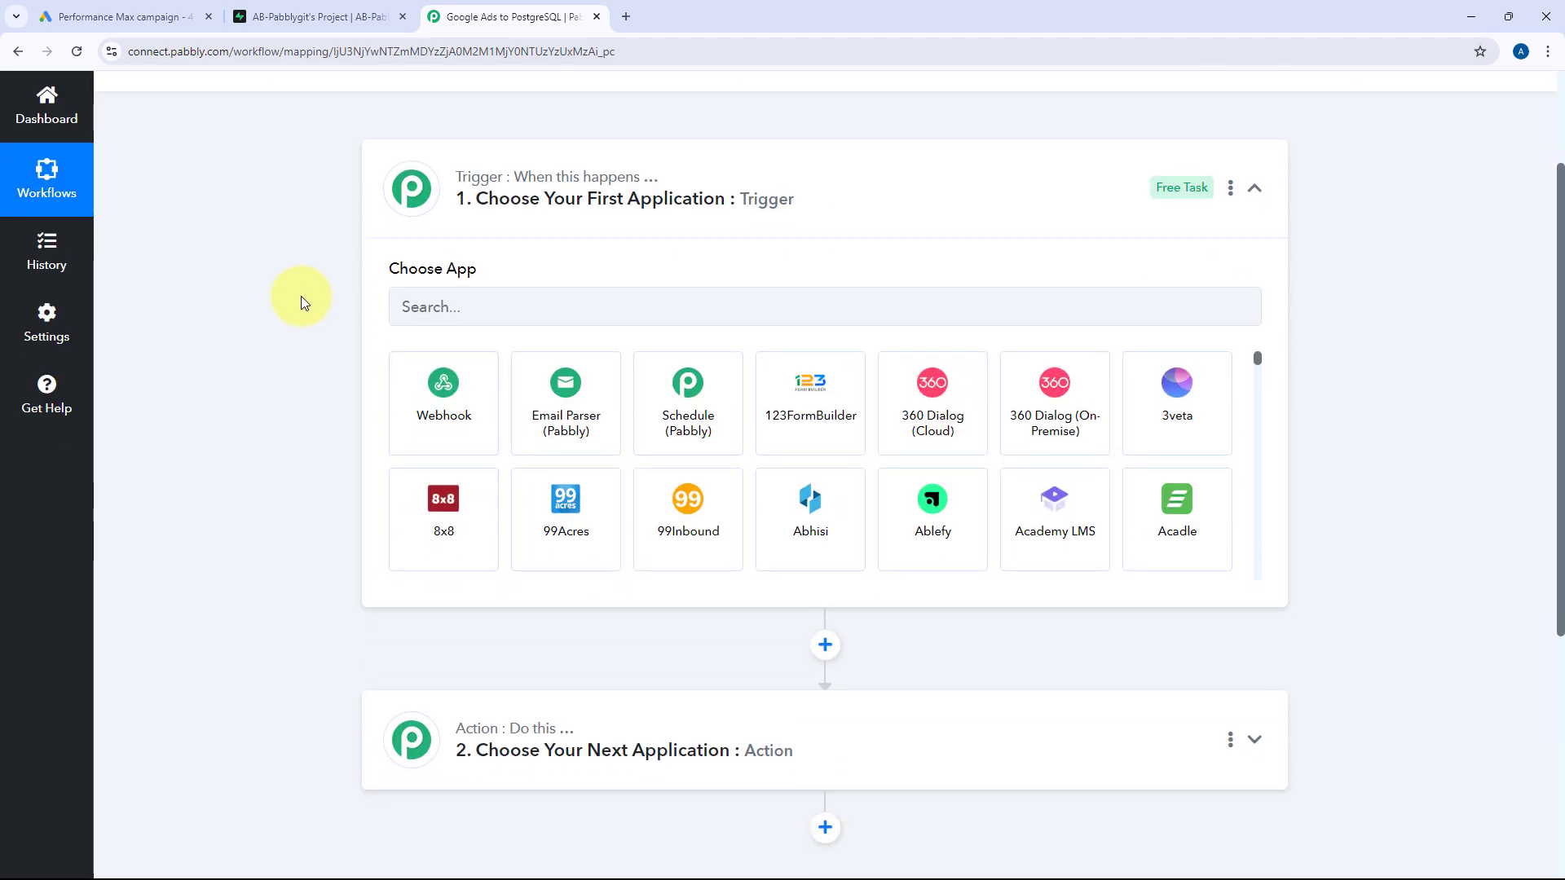
Check the source lead form in Google Ads and the destination google_ads_leads table in Supabase, returning to the Pabbly Connect workflow
{"action": "left_click", "coordinate": [122, 10]}
{"action": "scroll", "coordinate": [810, 294], "scroll_direction": "up", "scroll_amount": 2}
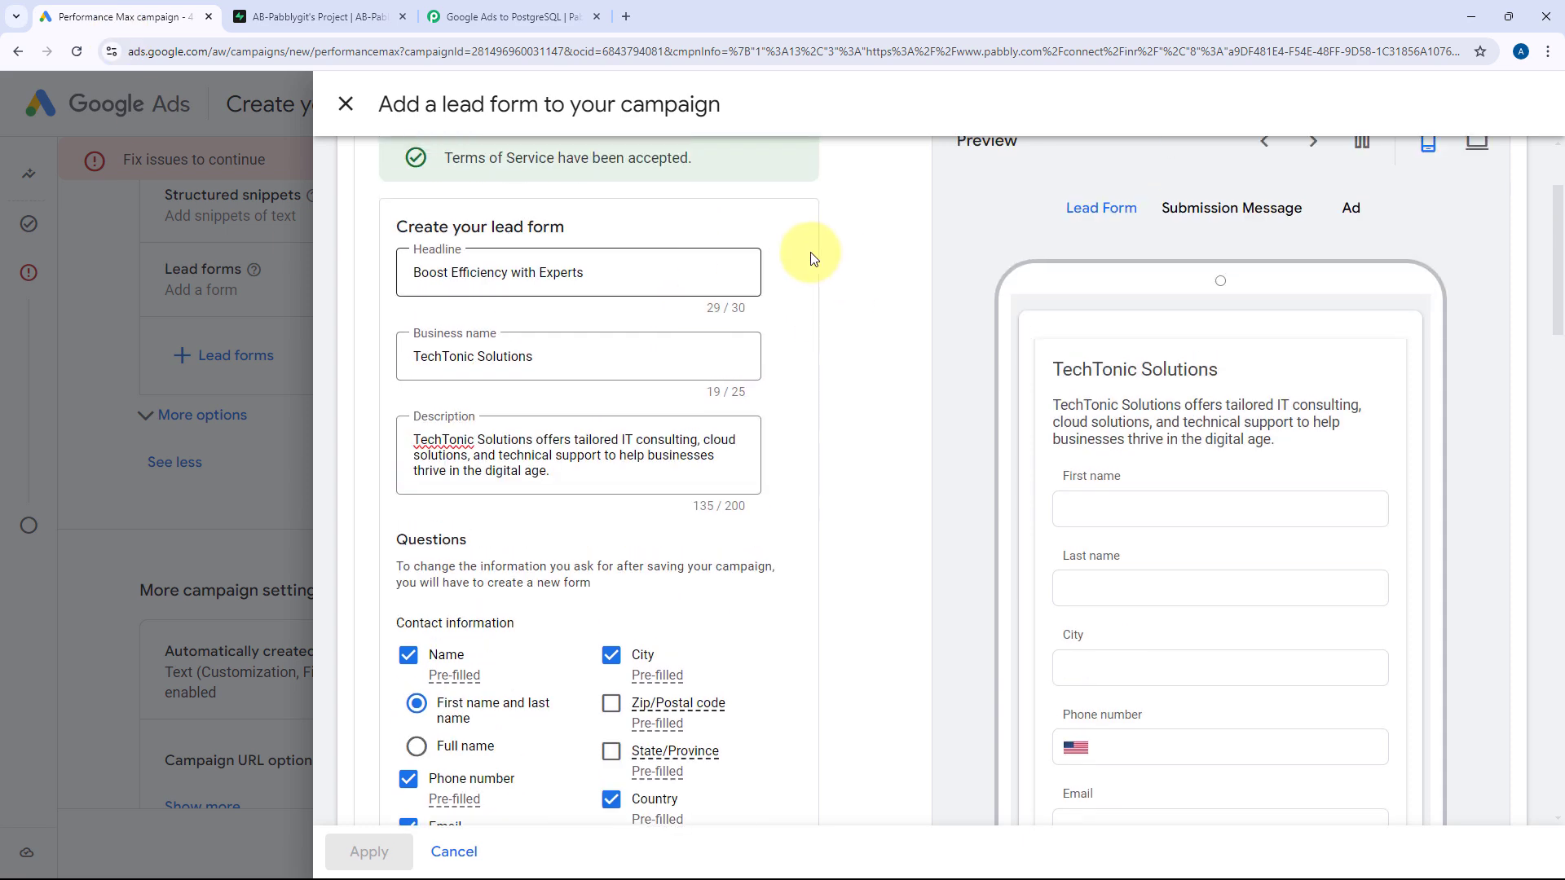
{"action": "left_click", "coordinate": [509, 16]}
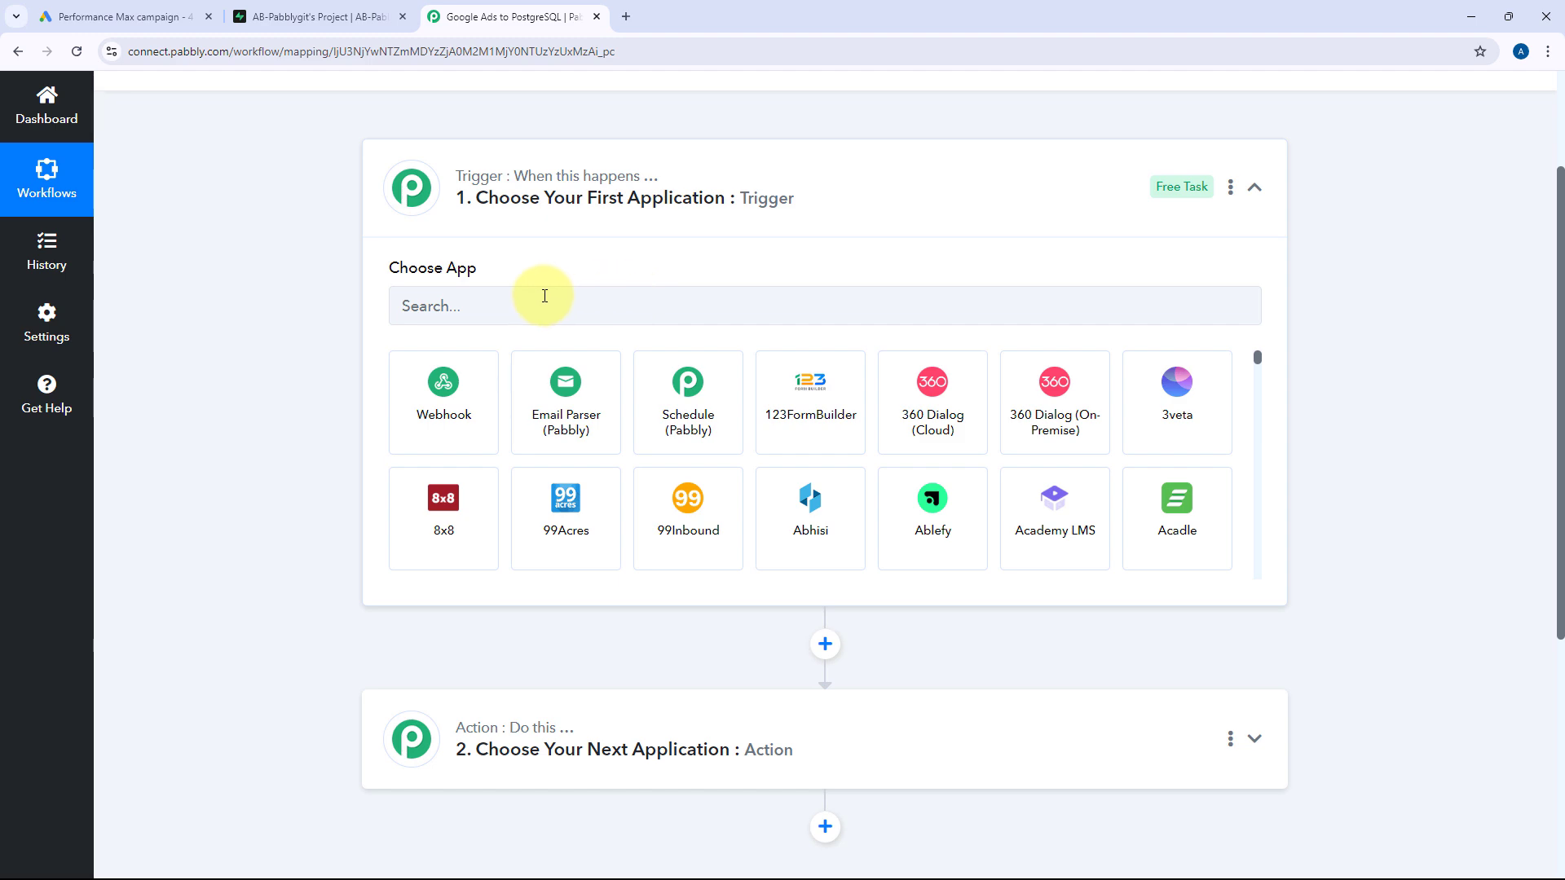
{"action": "left_click", "coordinate": [135, 16]}
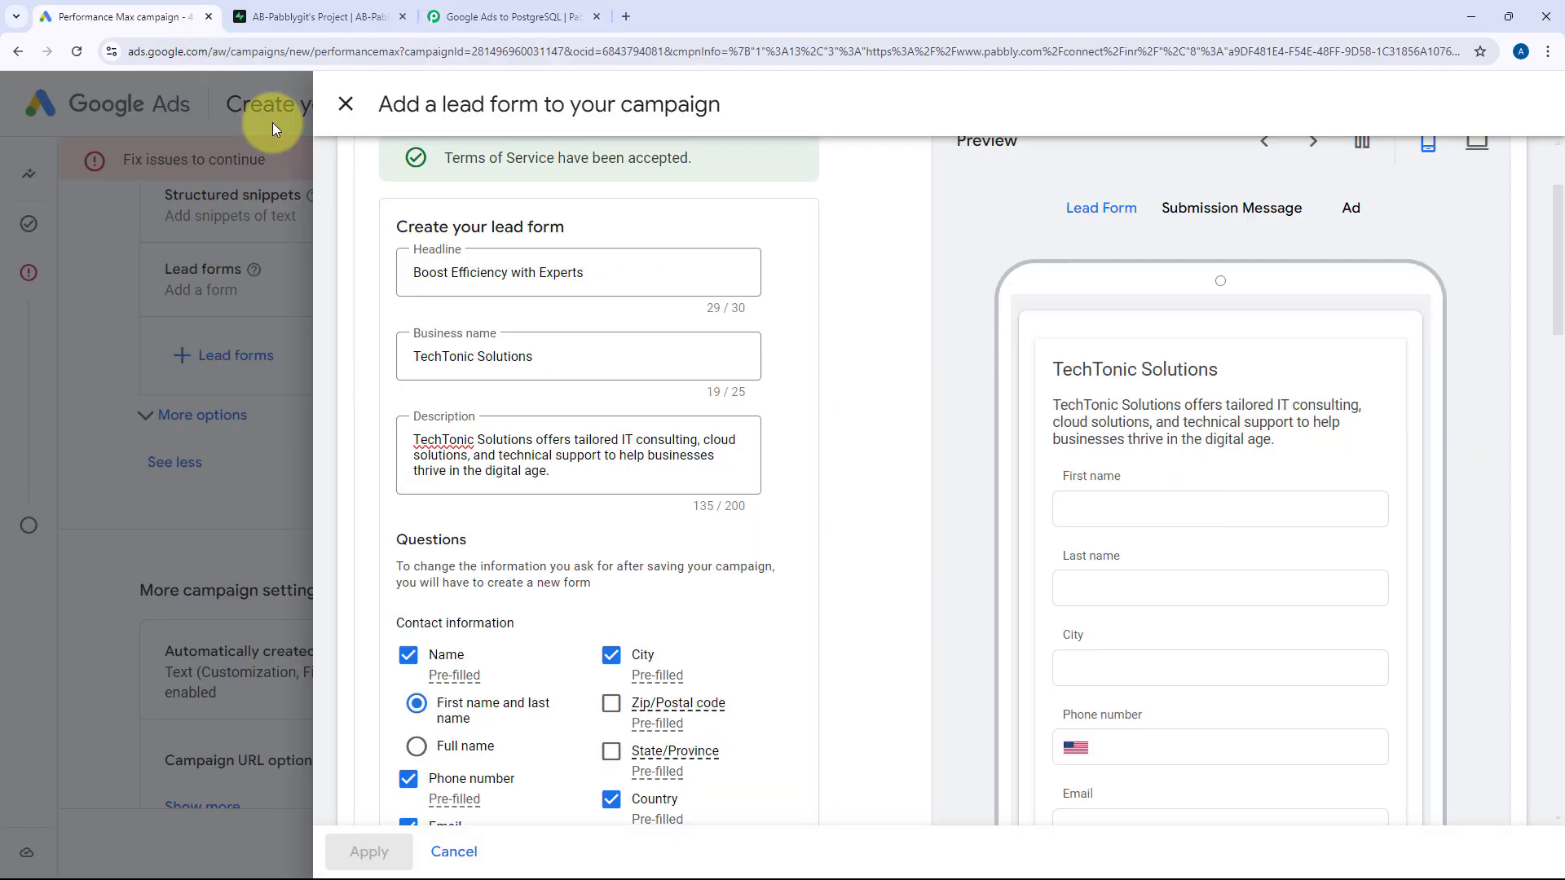
{"action": "left_click", "coordinate": [521, 17]}
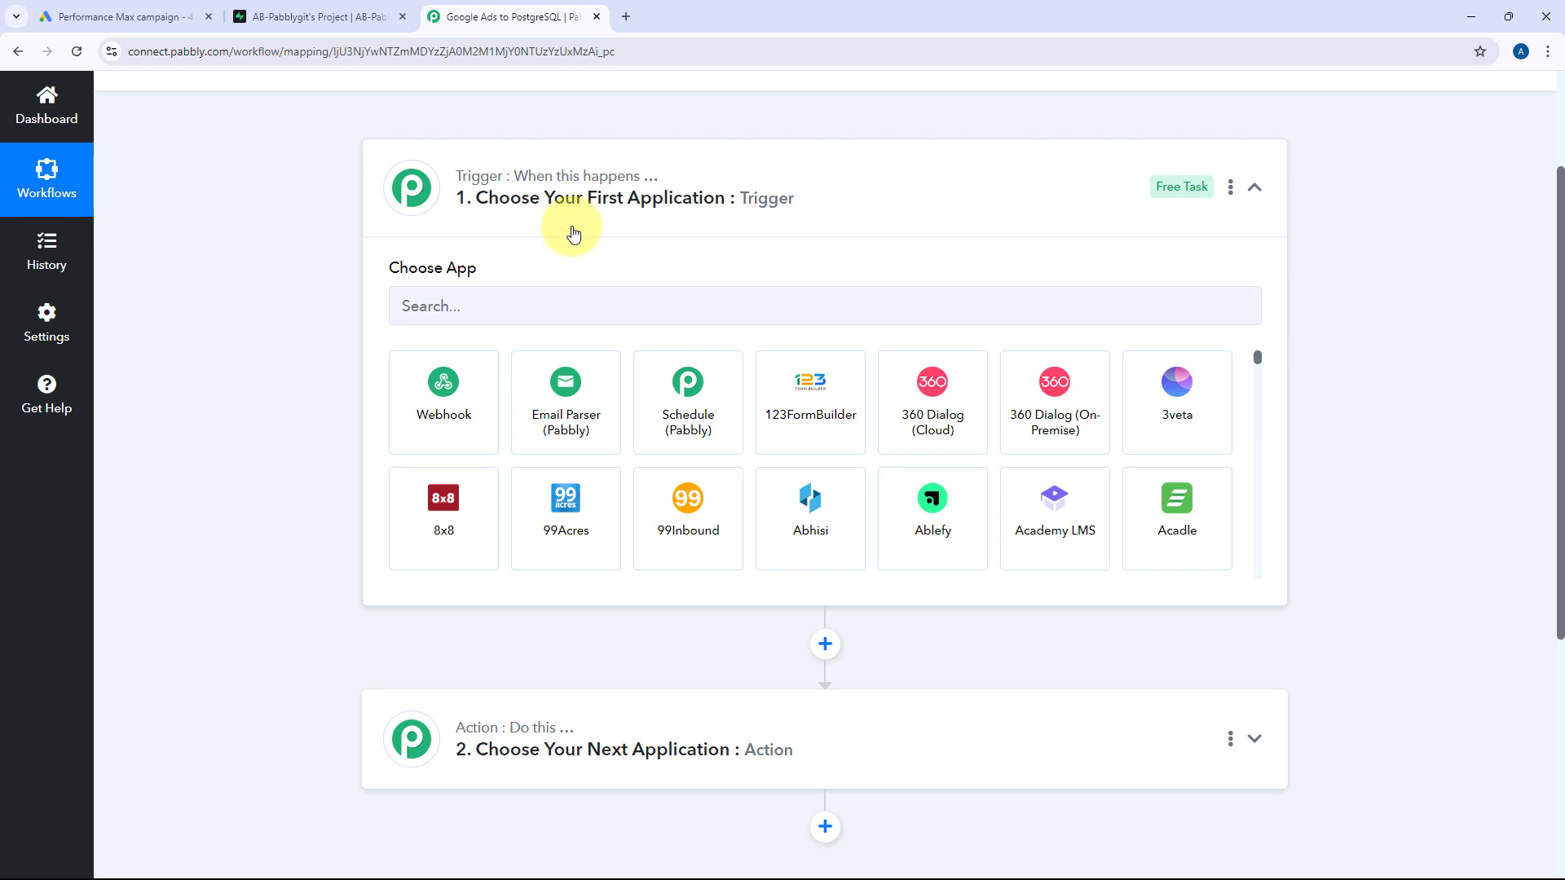
{"action": "scroll", "coordinate": [573, 232], "scroll_direction": "down", "scroll_amount": 1}
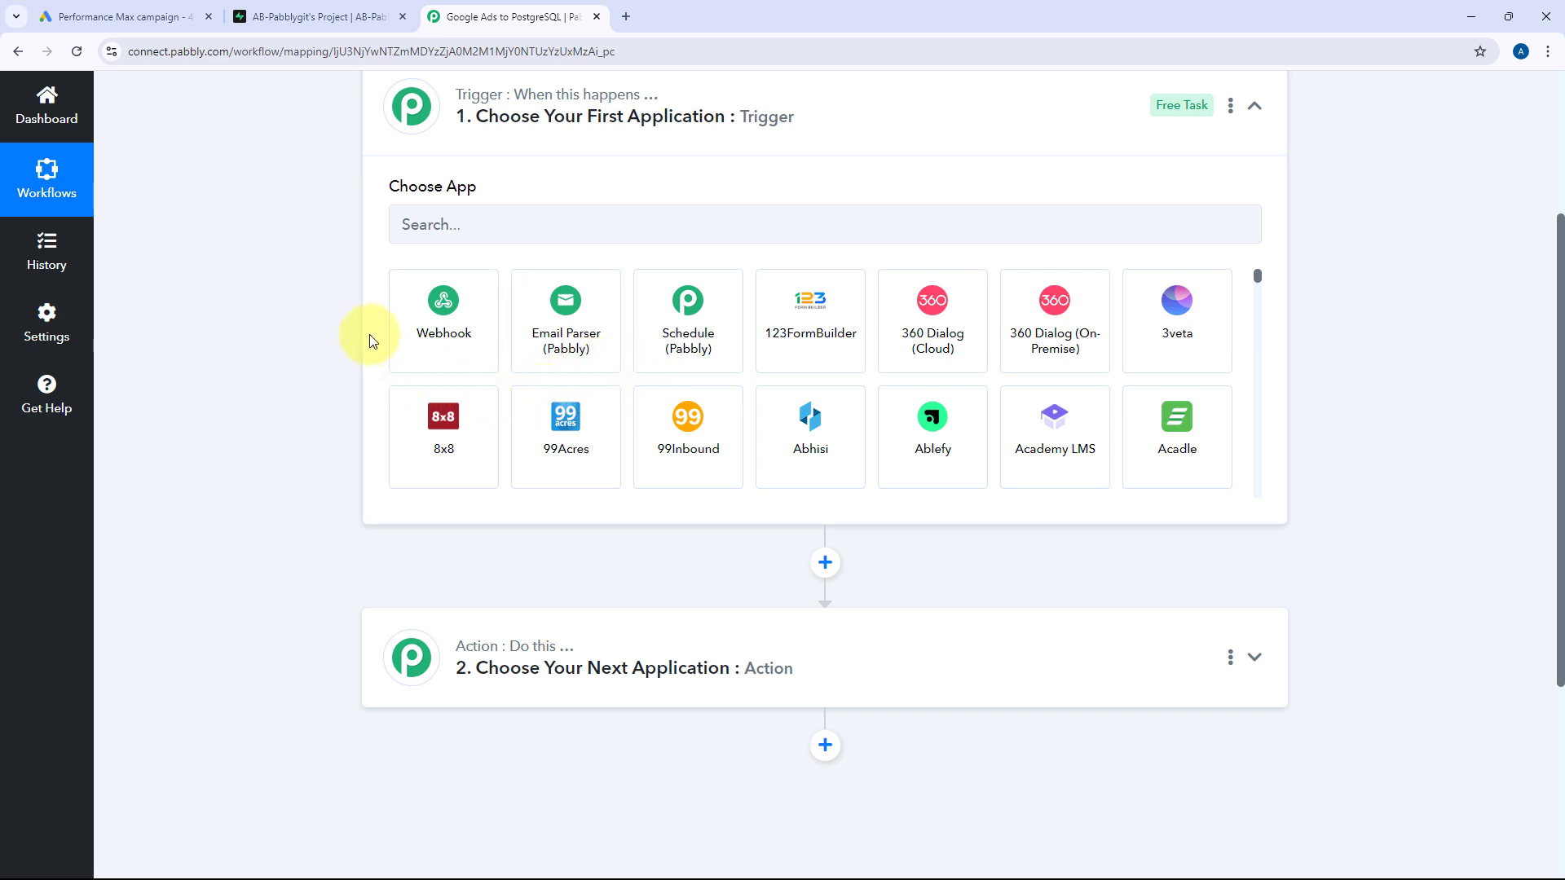
{"action": "left_click", "coordinate": [285, 15]}
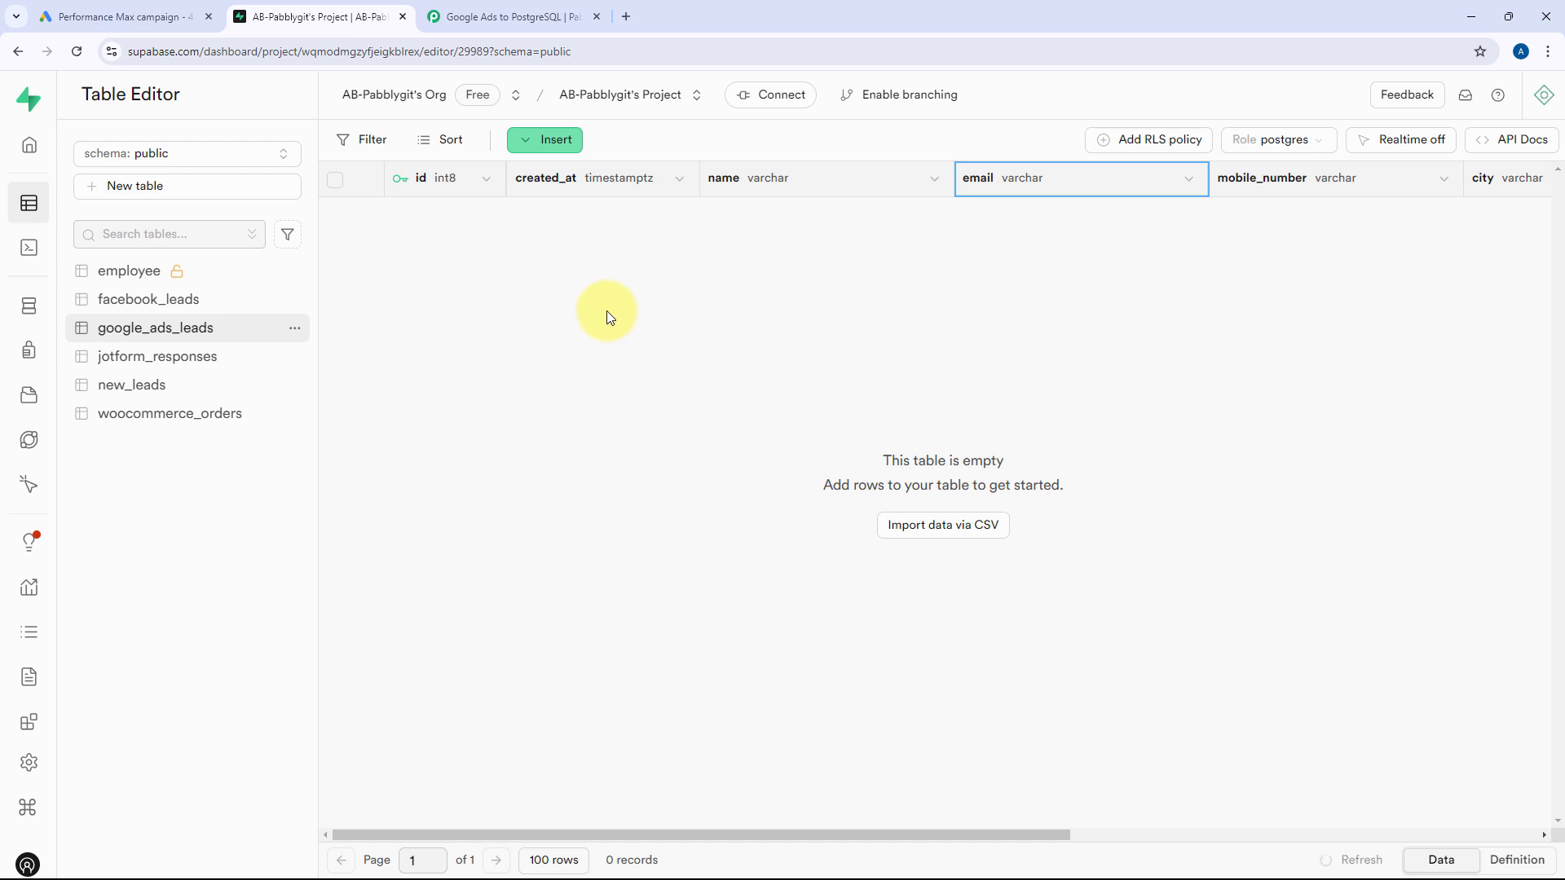
{"action": "left_click", "coordinate": [501, 16]}
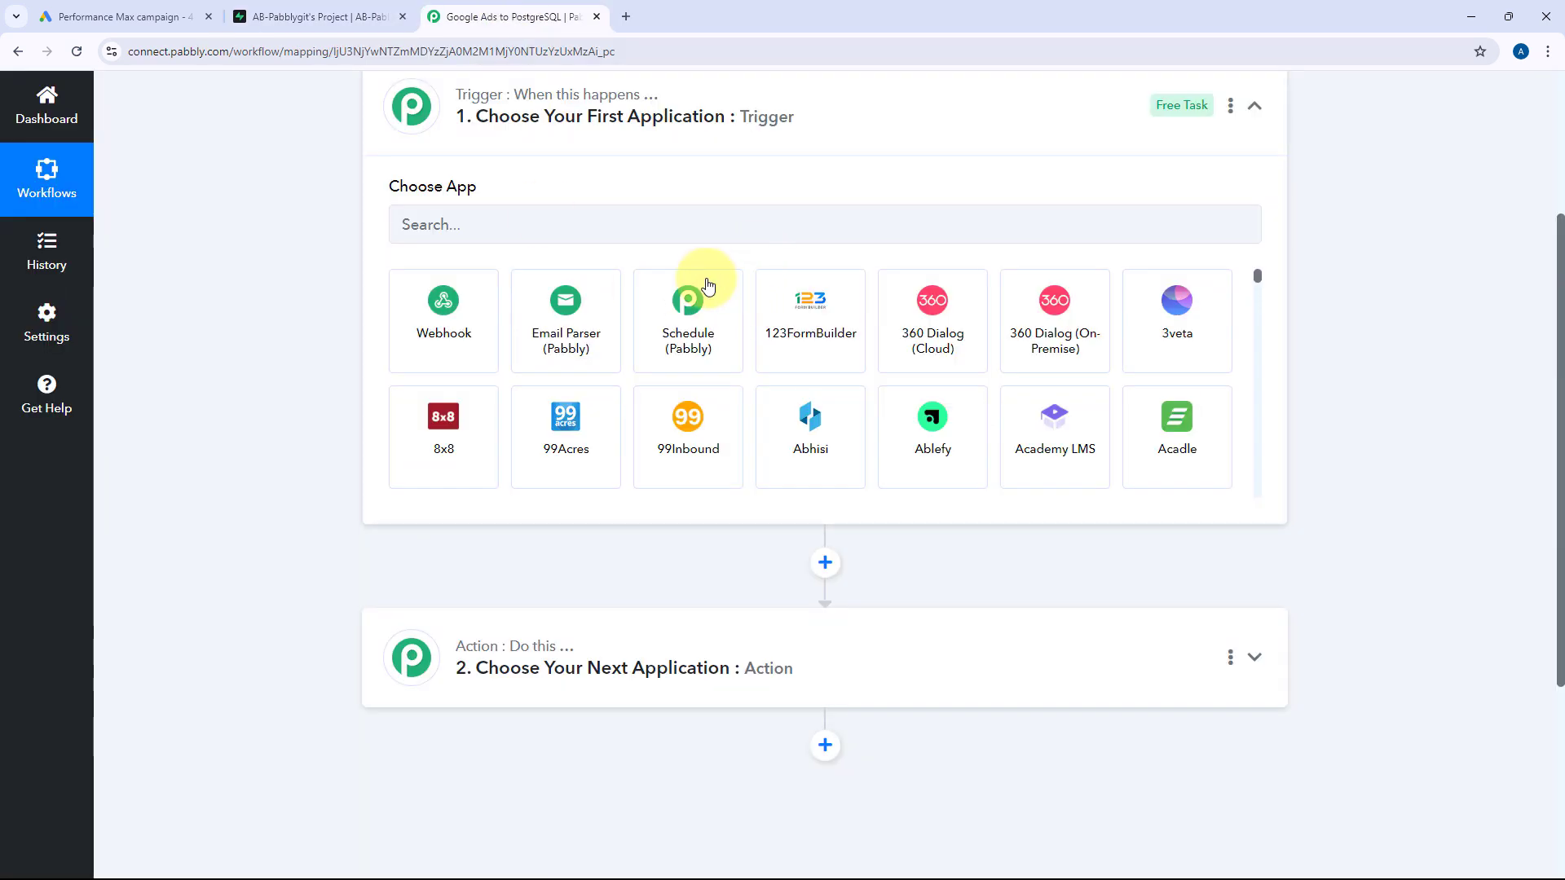
Set the workflow's trigger app to Google Ads with the trigger event New Lead Form Entry
{"action": "scroll", "coordinate": [708, 284], "scroll_direction": "up", "scroll_amount": 1}
{"action": "left_click", "coordinate": [596, 291]}
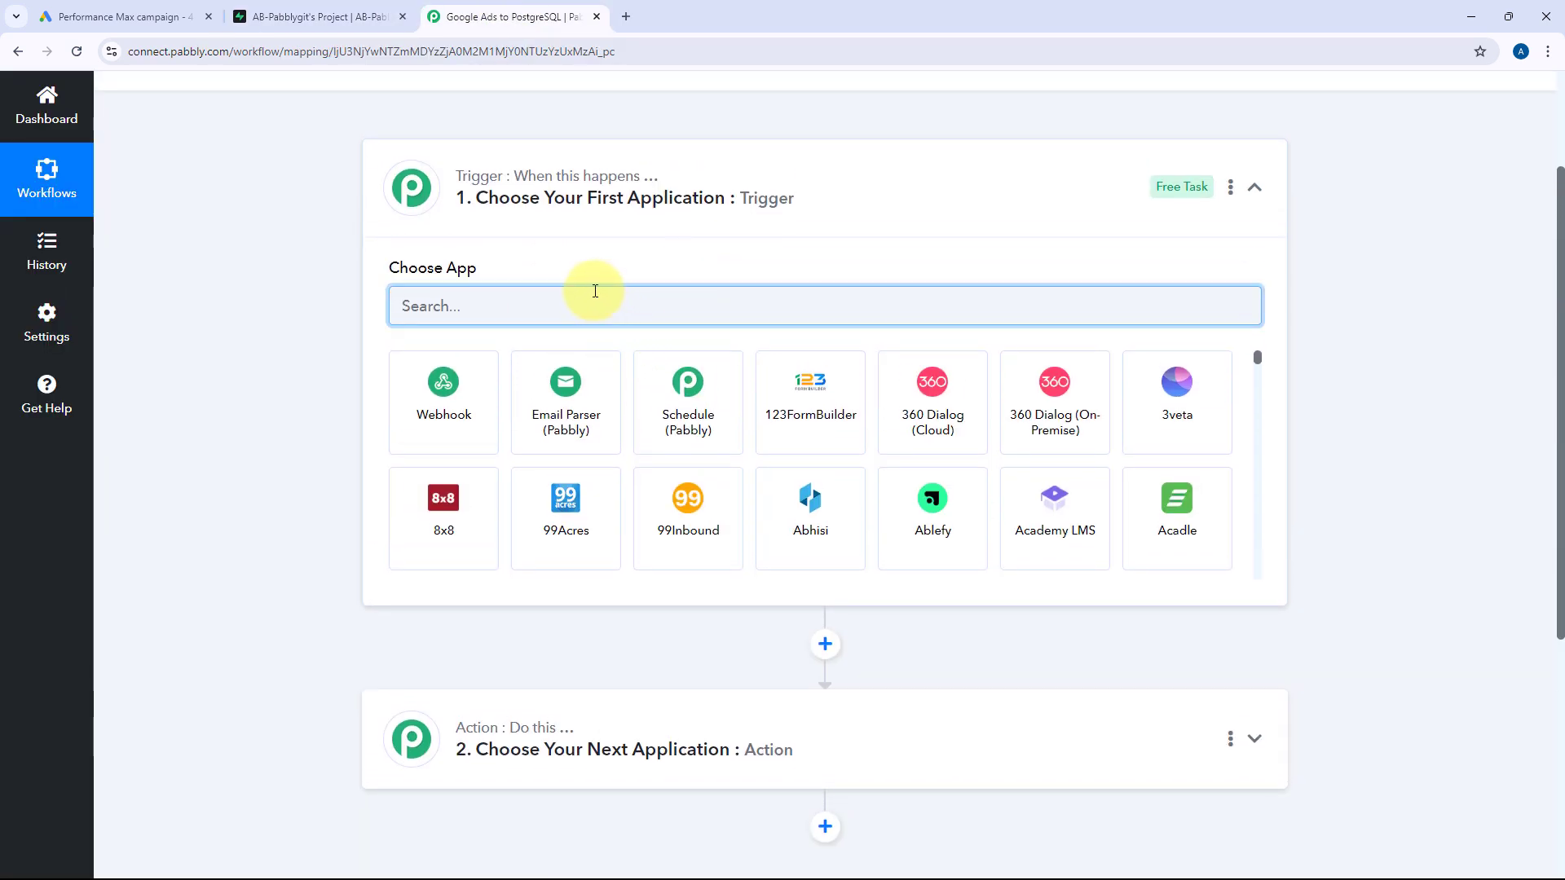
{"action": "type", "text": "Google Ad"}
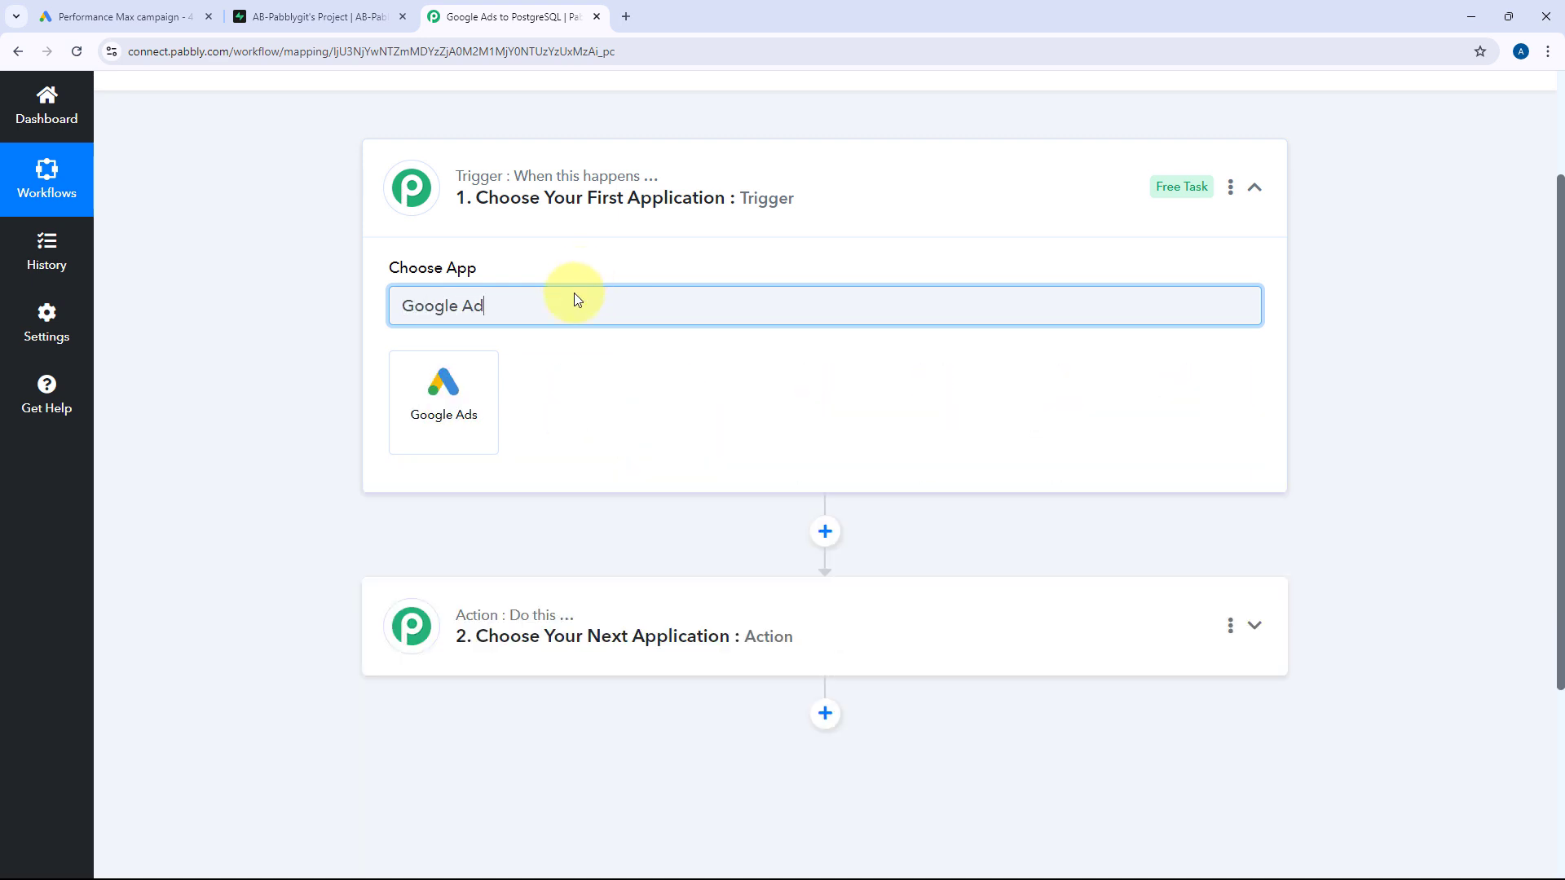
{"action": "left_click", "coordinate": [470, 394]}
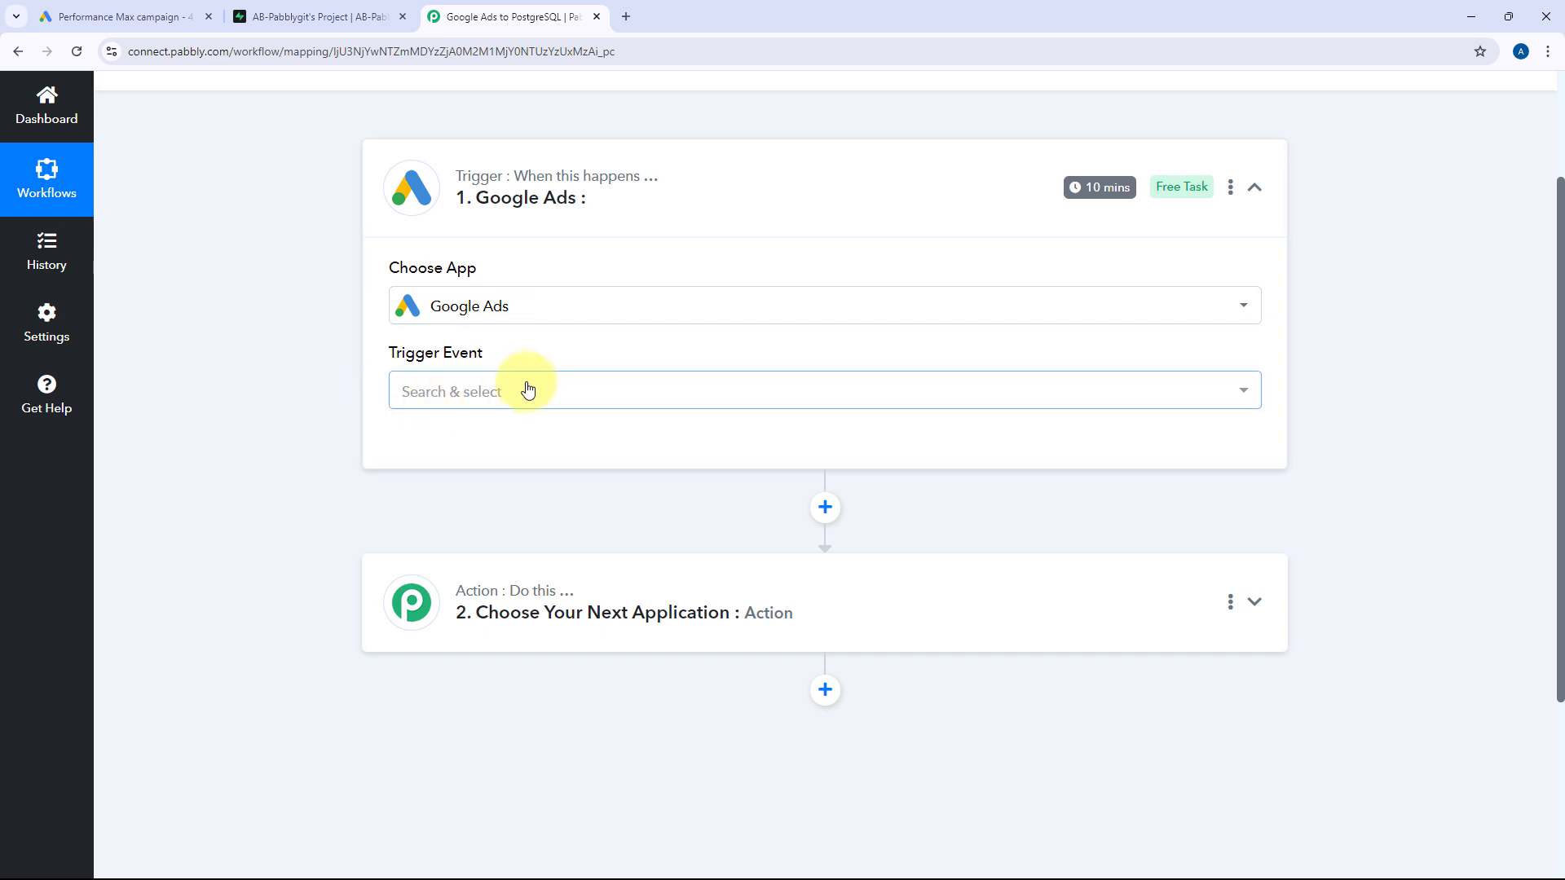
{"action": "left_click", "coordinate": [524, 392]}
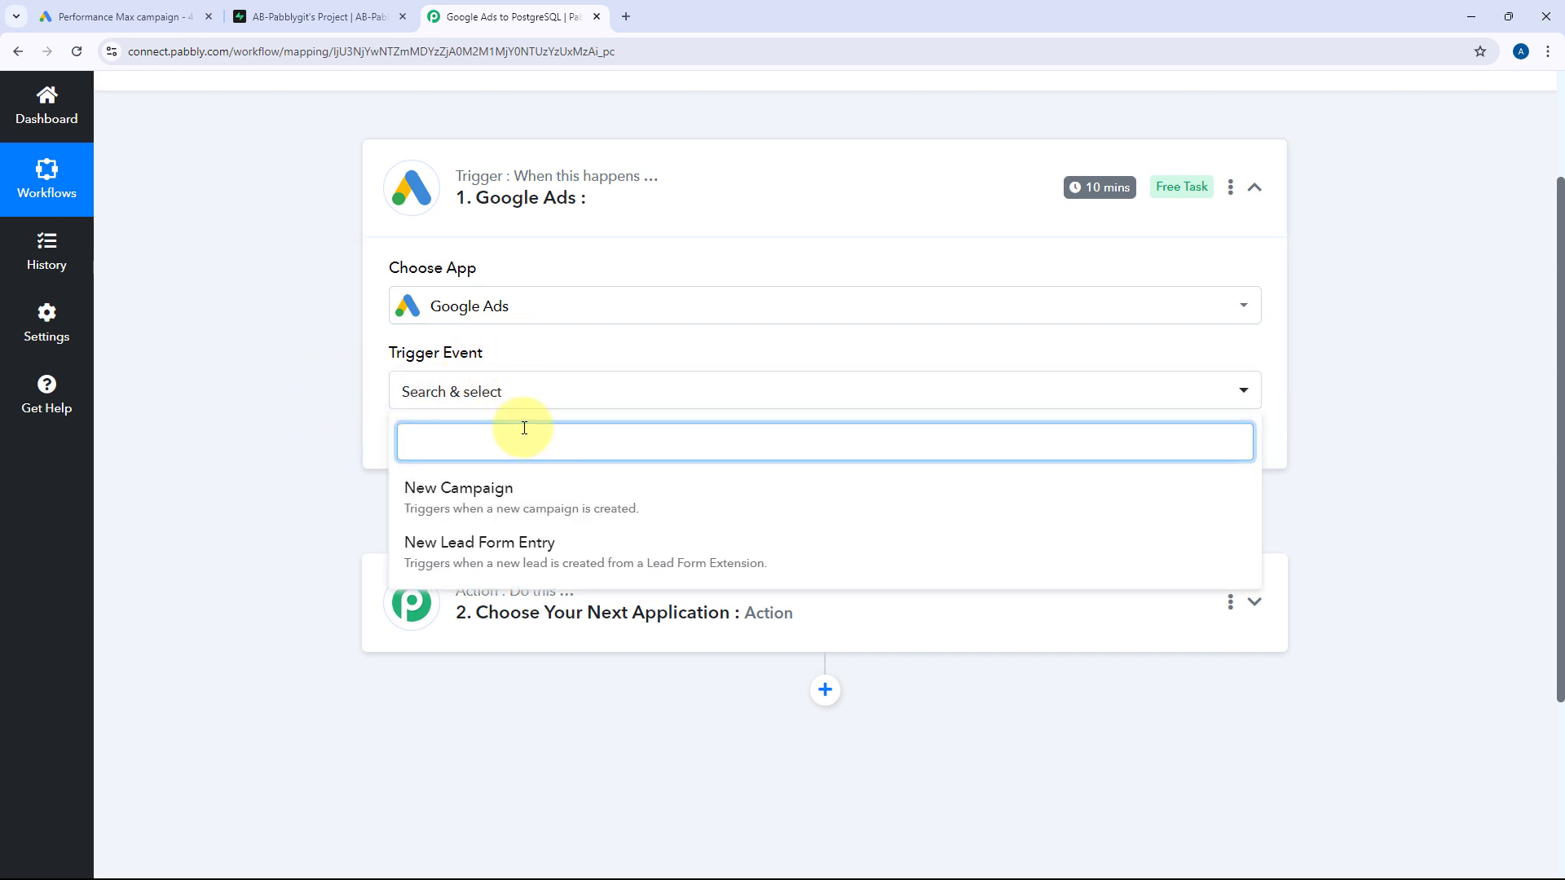
{"action": "left_click", "coordinate": [519, 556]}
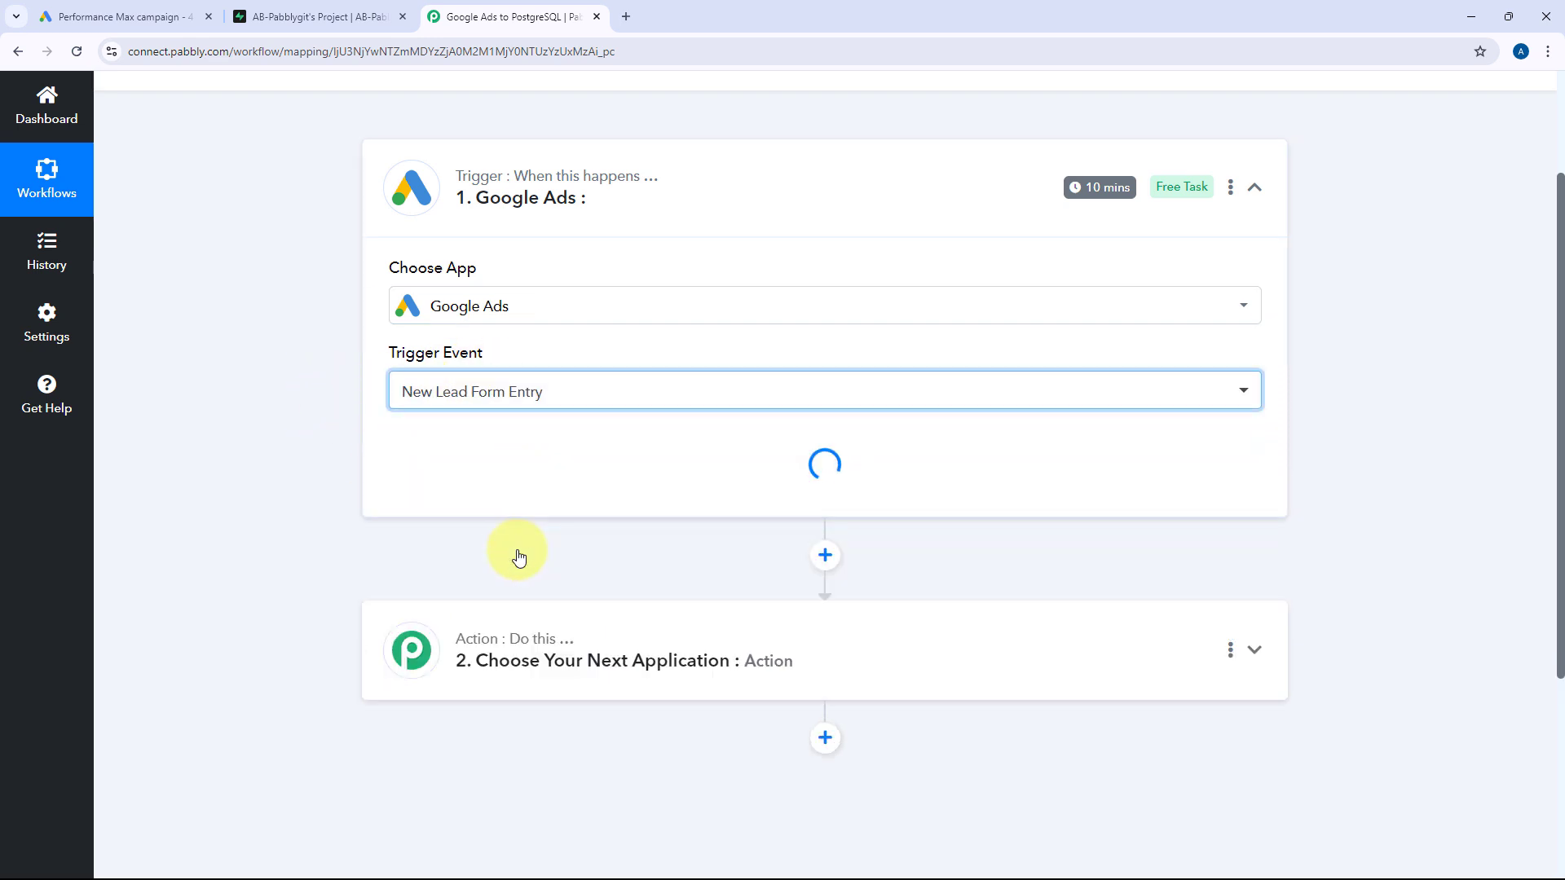
Review the Google Ads setup instructions for the trigger and copy its webhook URL
{"action": "scroll", "coordinate": [616, 416], "scroll_direction": "down", "scroll_amount": 2}
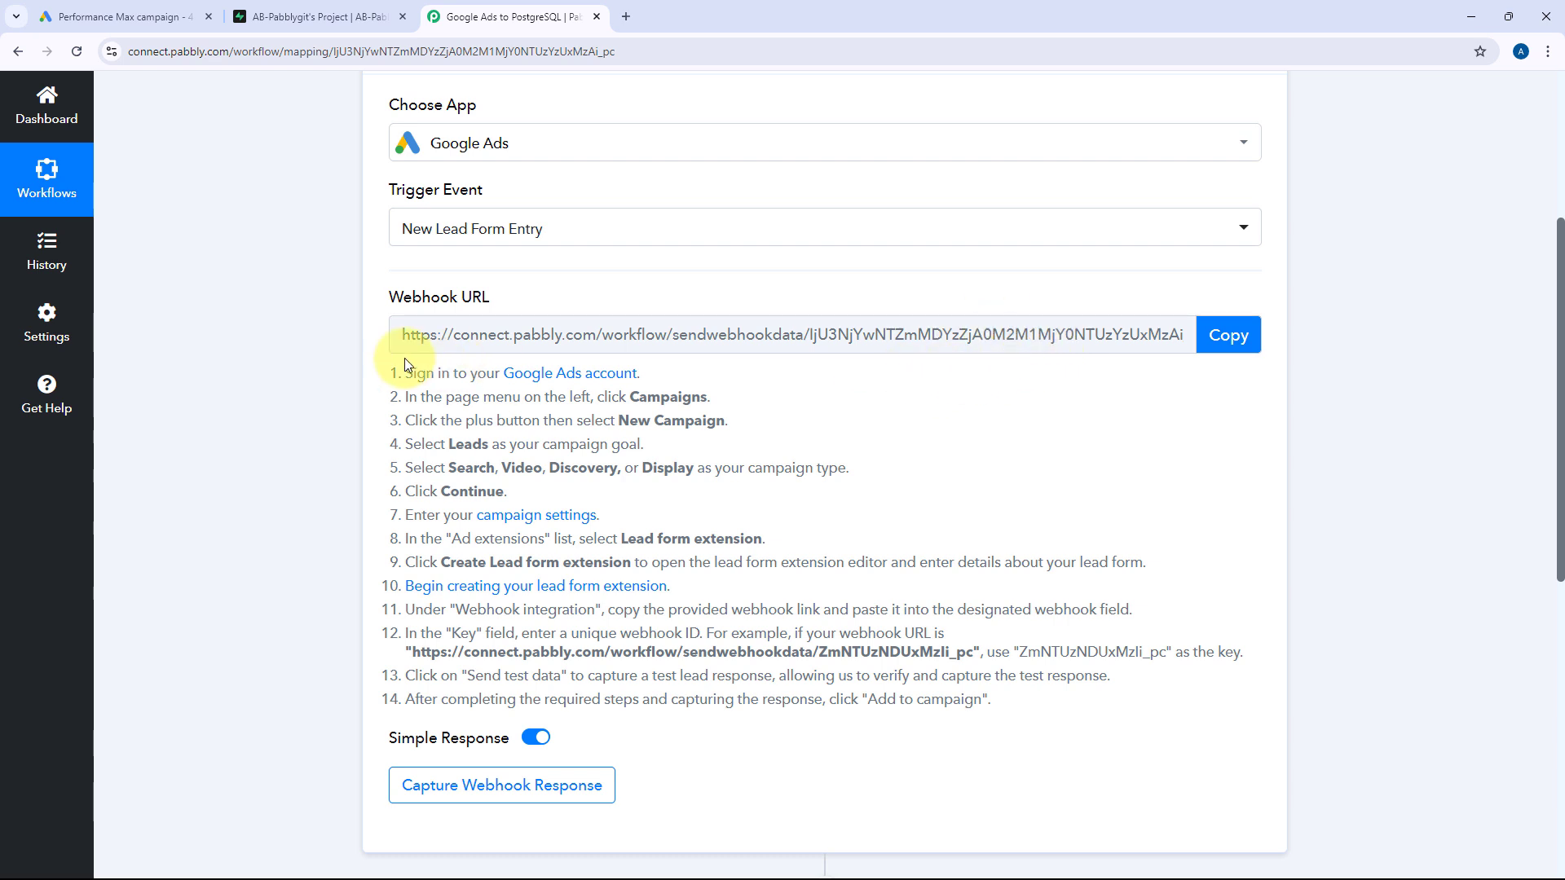
{"action": "left_click_drag", "start_coordinate": [406, 373], "coordinate": [1003, 703]}
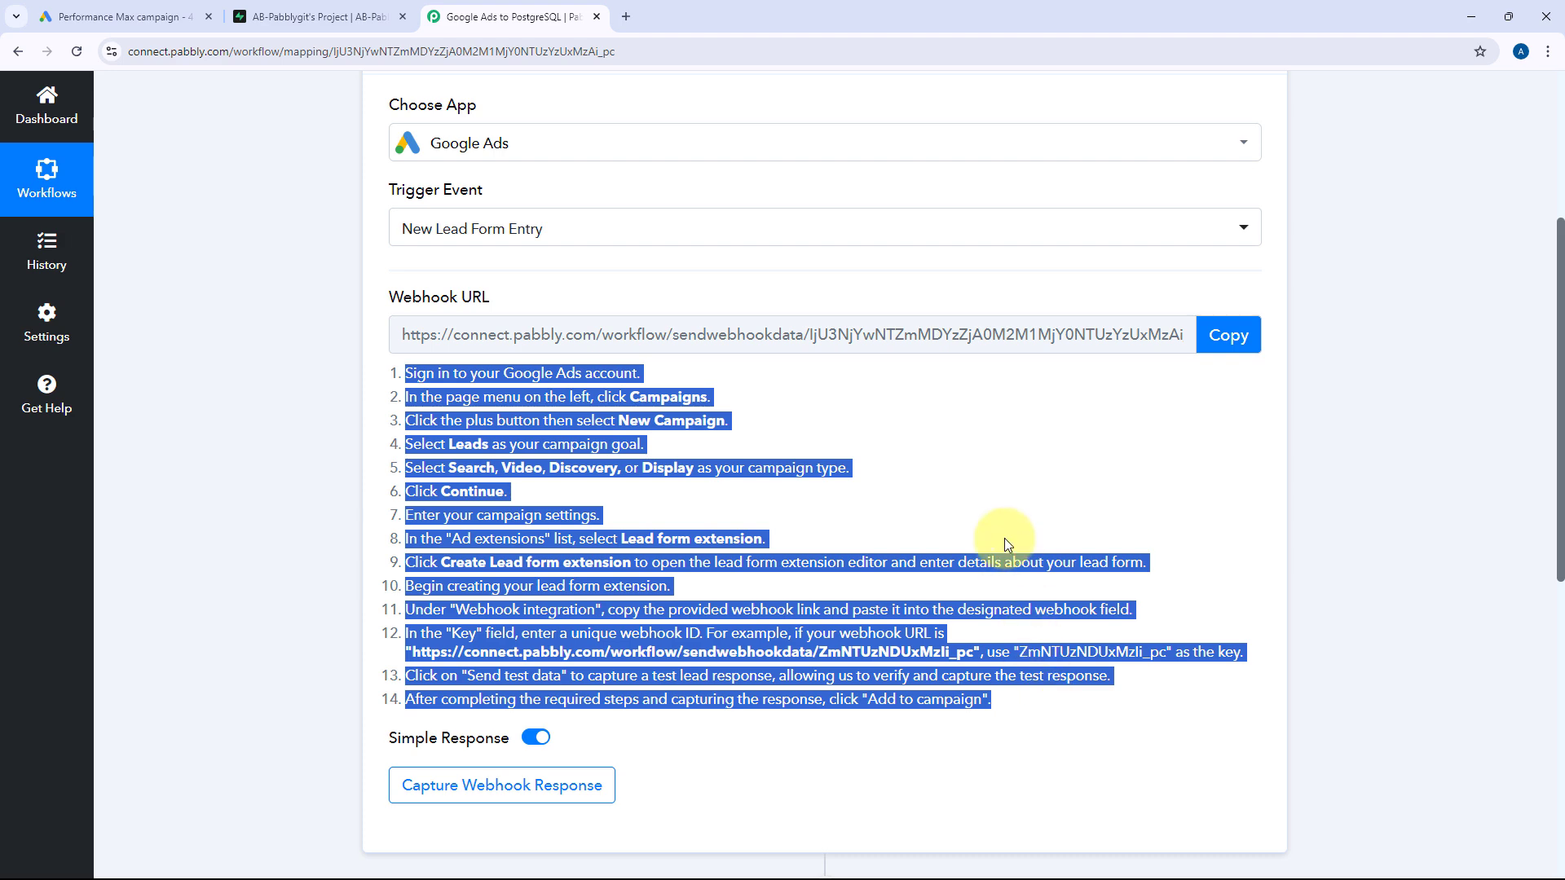
{"action": "left_click", "coordinate": [954, 500]}
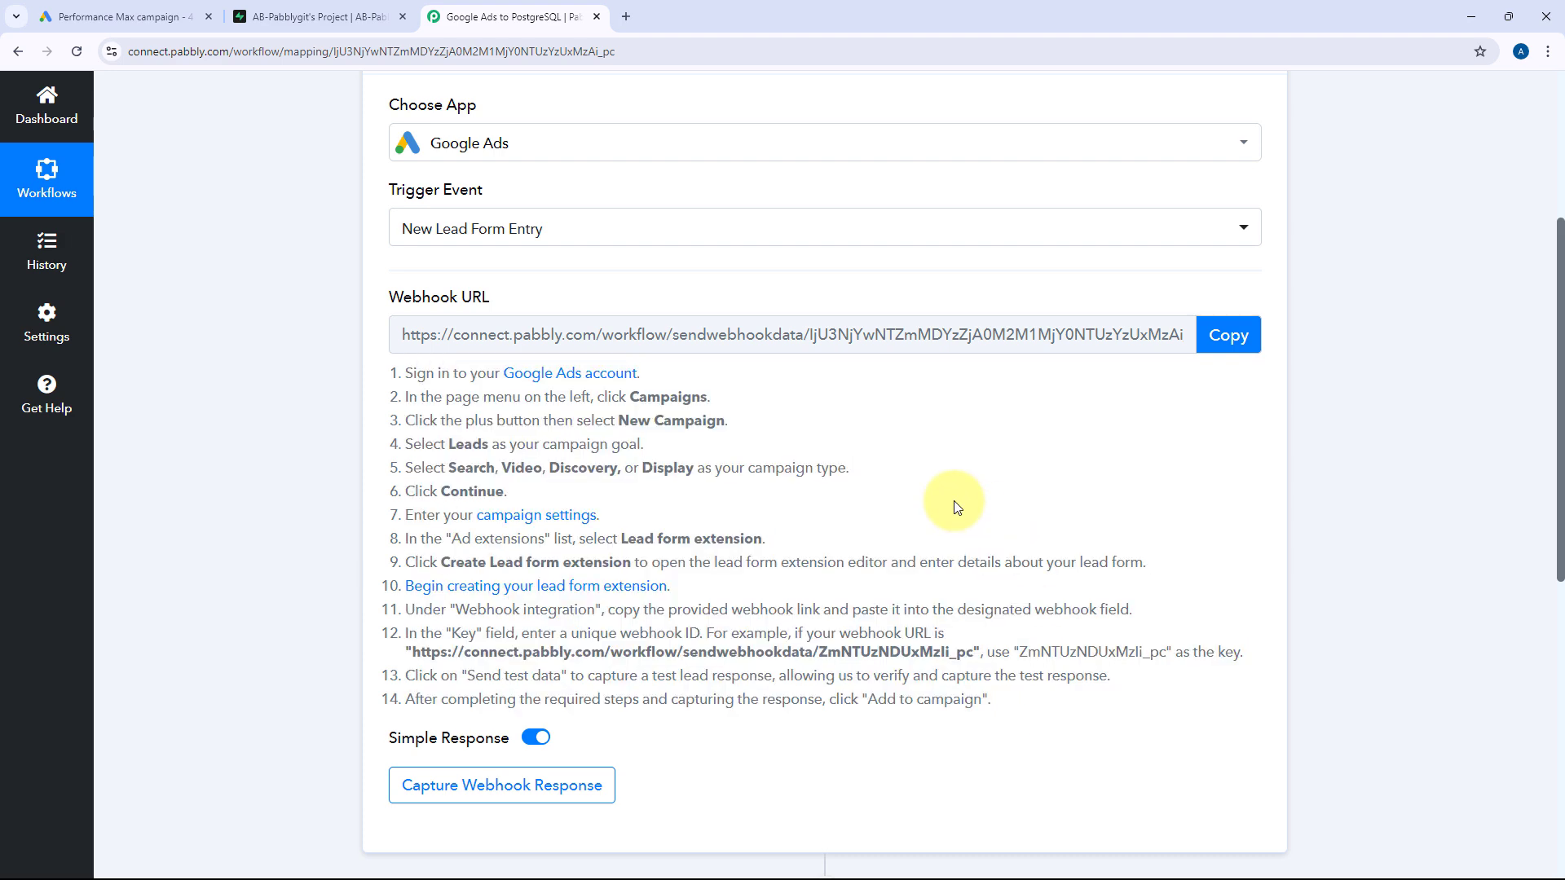
{"action": "left_click", "coordinate": [1222, 342]}
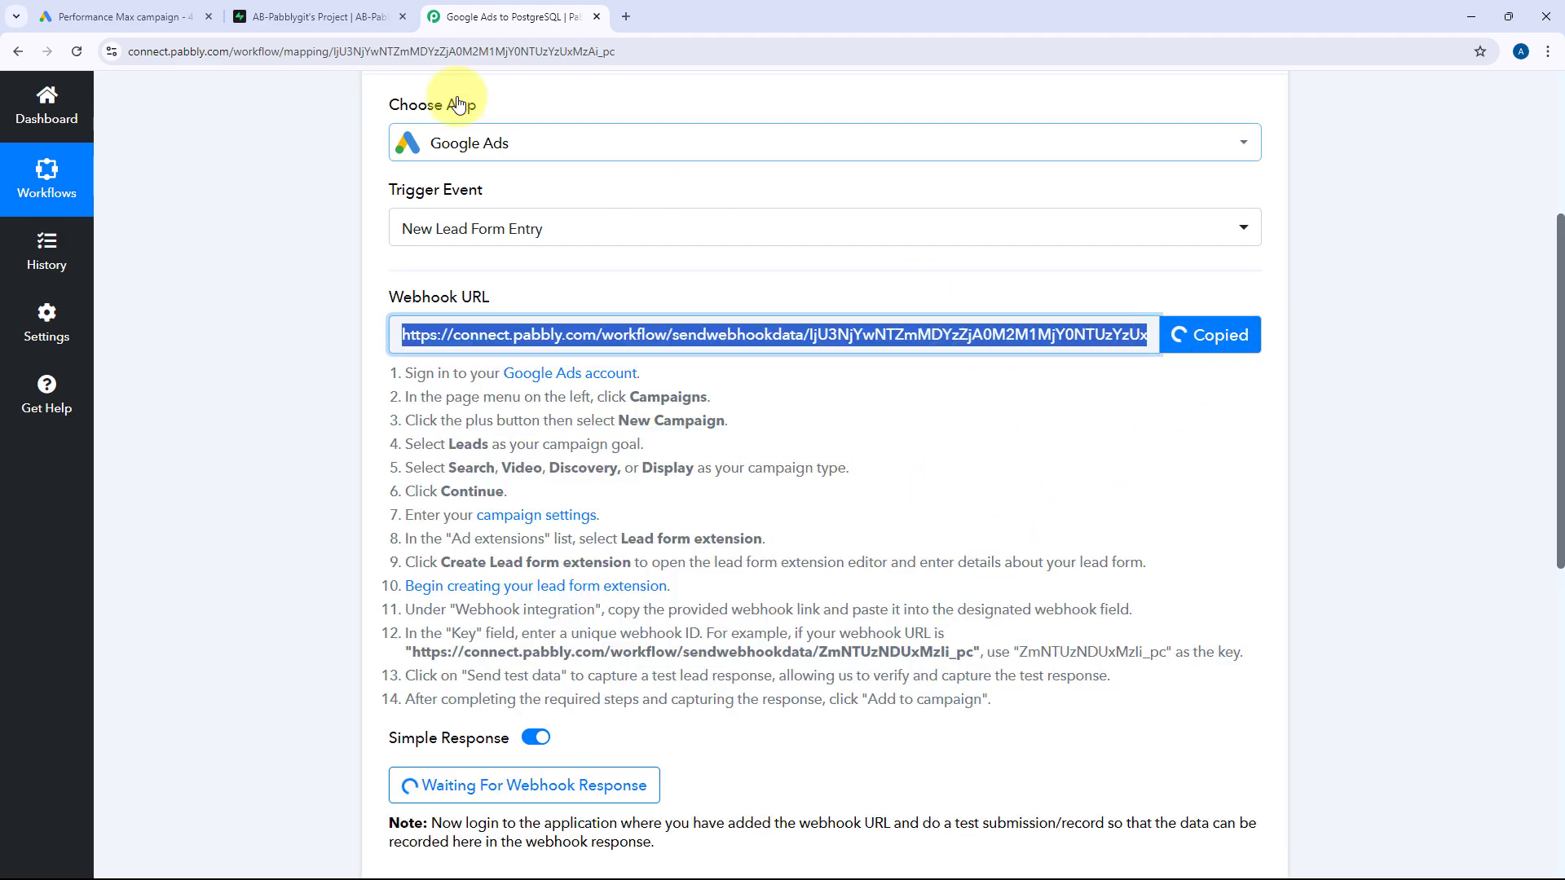
Switch to the Google Ads lead form, look through its fields and expand its lead delivery options
{"action": "left_click", "coordinate": [131, 17]}
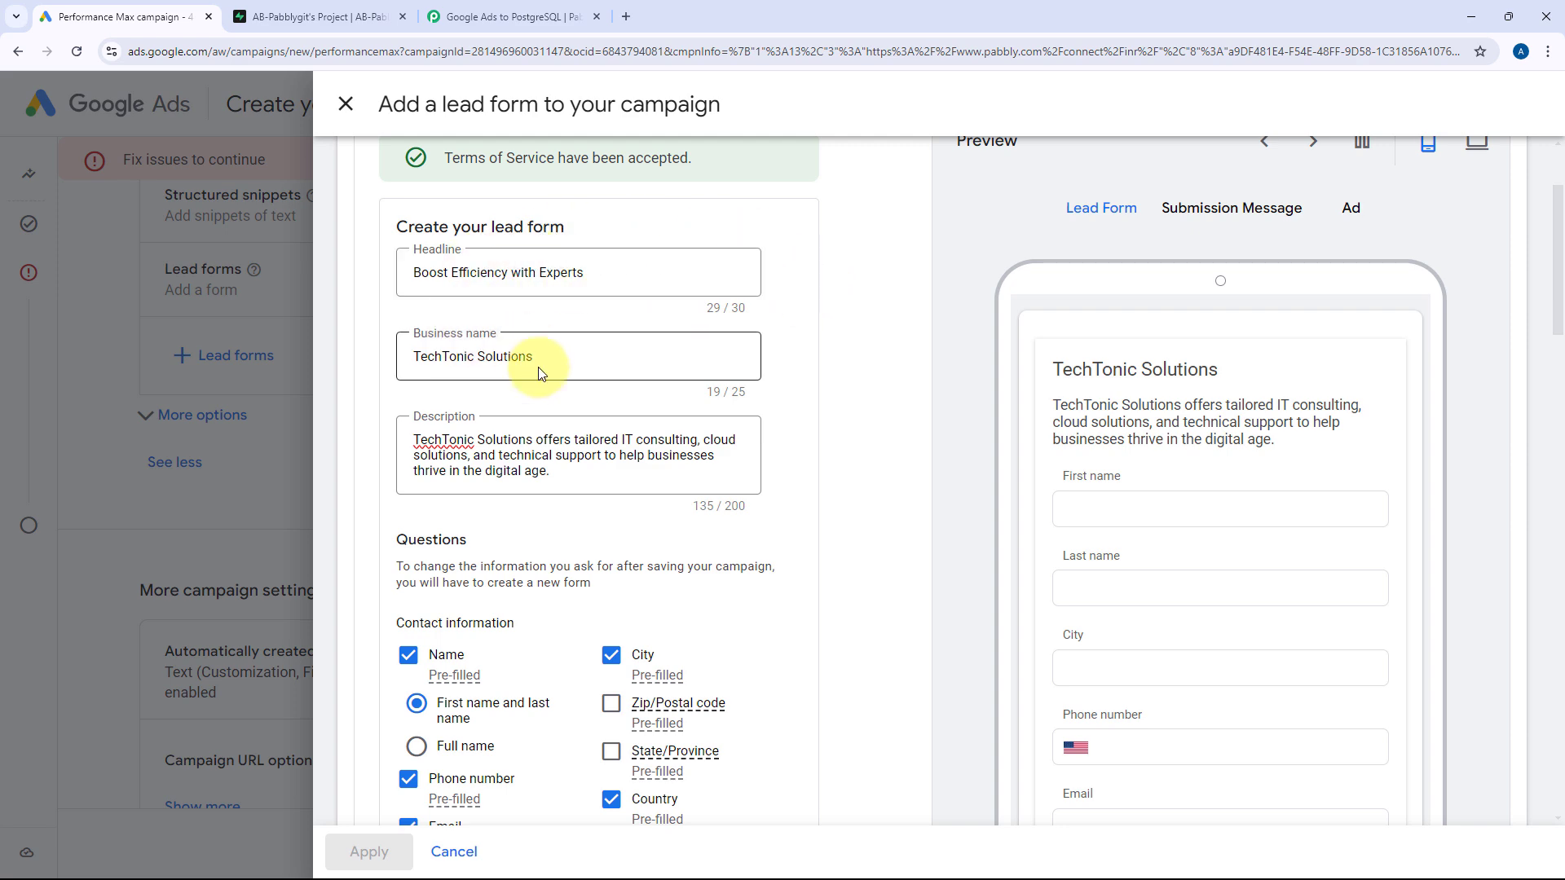
{"action": "scroll", "coordinate": [529, 339], "scroll_direction": "down", "scroll_amount": 4}
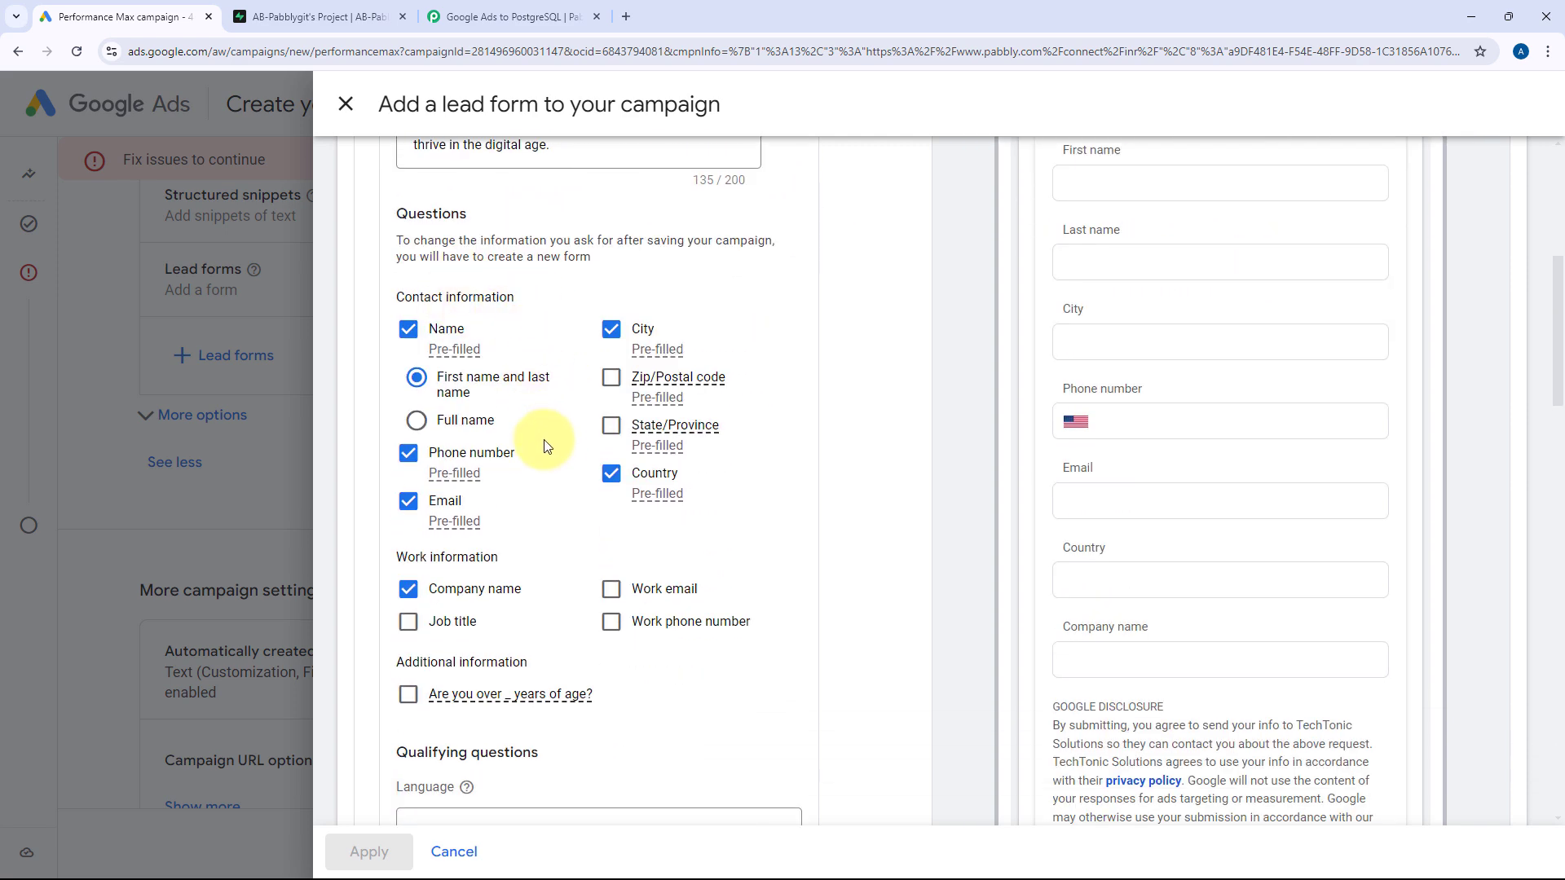
{"action": "scroll", "coordinate": [575, 395], "scroll_direction": "down", "scroll_amount": 7}
{"action": "scroll", "coordinate": [654, 390], "scroll_direction": "down", "scroll_amount": 6}
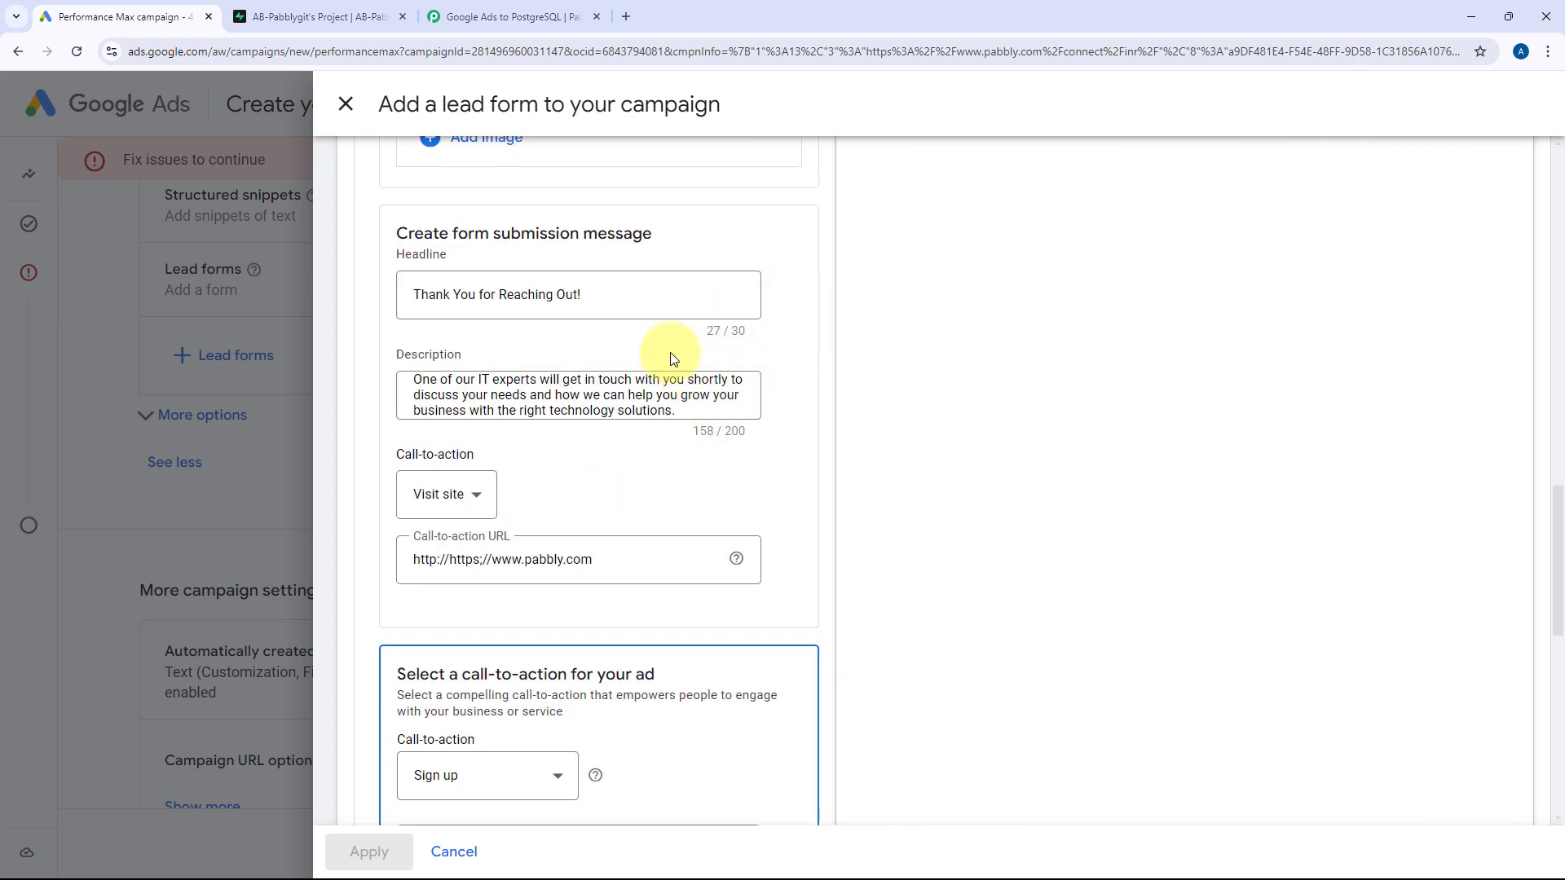
{"action": "scroll", "coordinate": [748, 420], "scroll_direction": "down", "scroll_amount": 1}
{"action": "scroll", "coordinate": [748, 420], "scroll_direction": "down", "scroll_amount": 7}
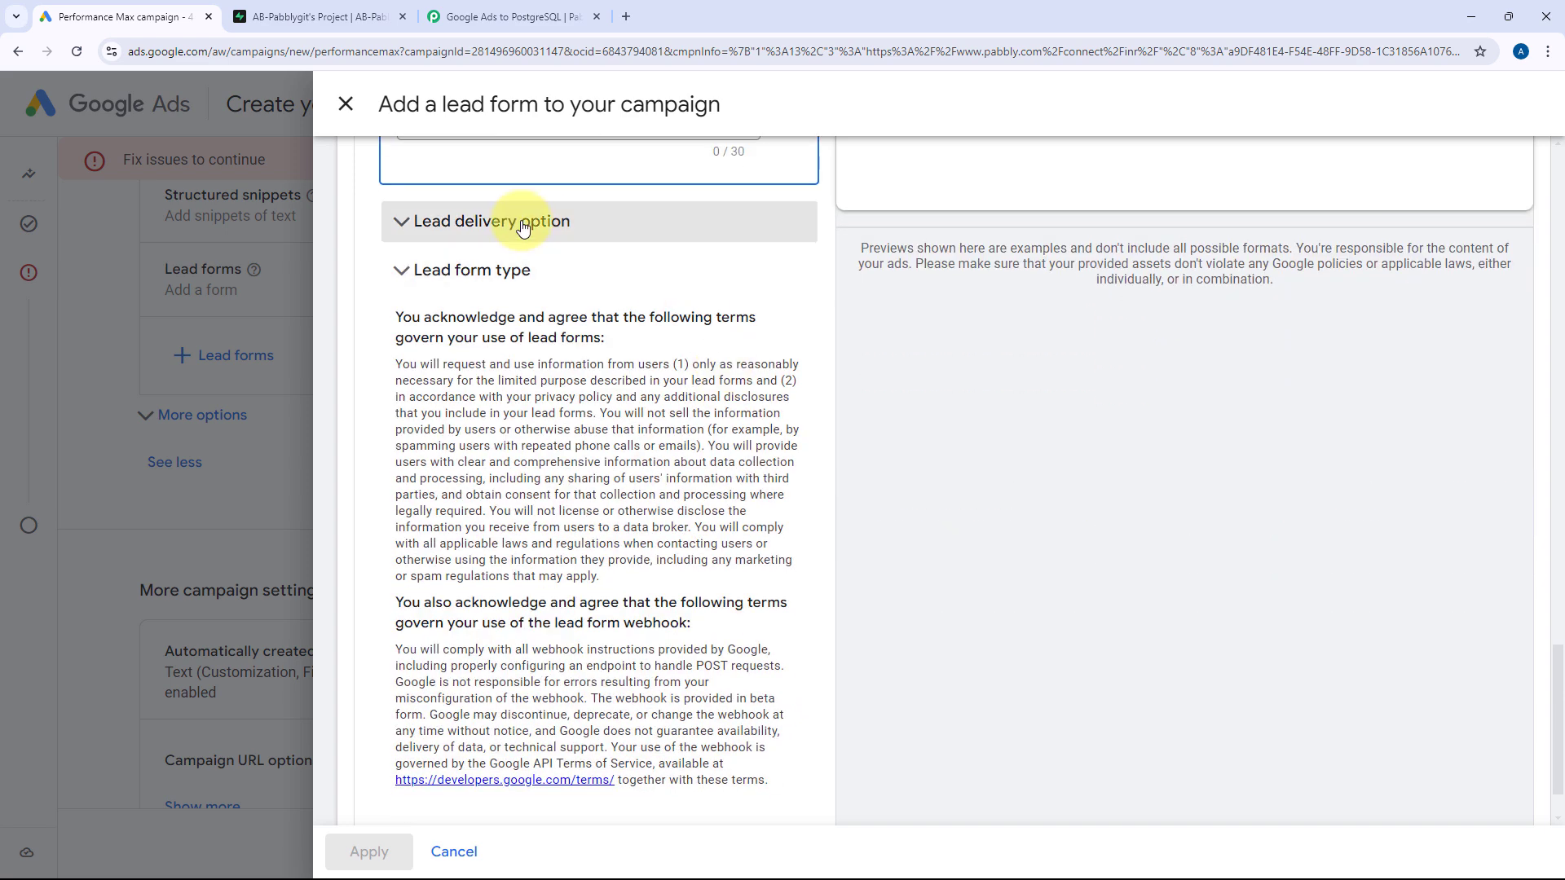
{"action": "left_click", "coordinate": [407, 231]}
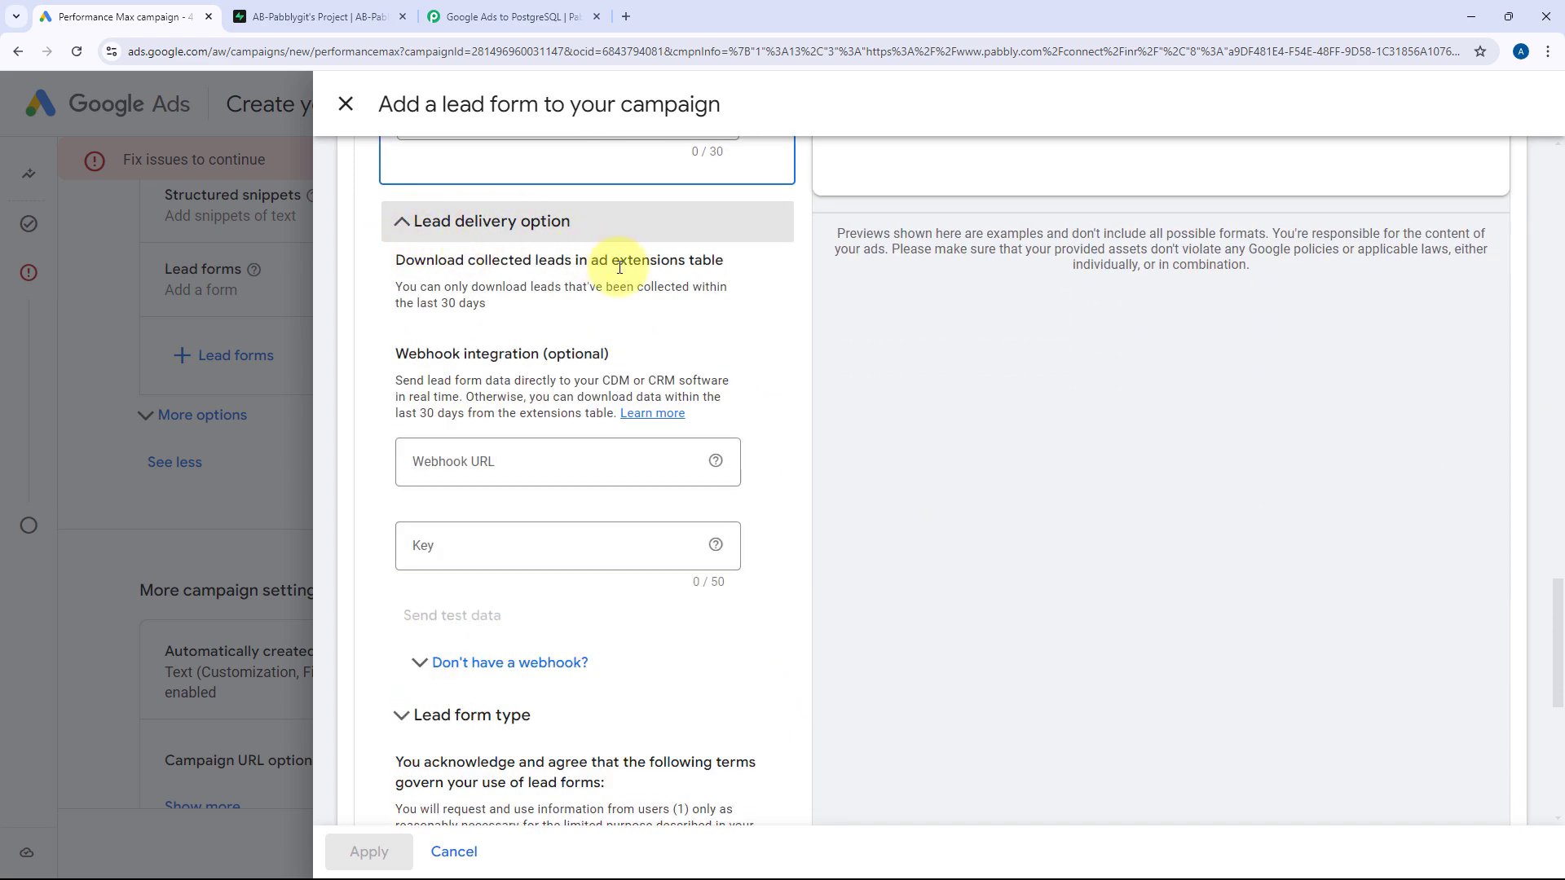
Copy the trigger's webhook URL from Pabbly Connect again and paste it as the Google Ads lead form's webhook URL
{"action": "scroll", "coordinate": [549, 360], "scroll_direction": "down", "scroll_amount": 1}
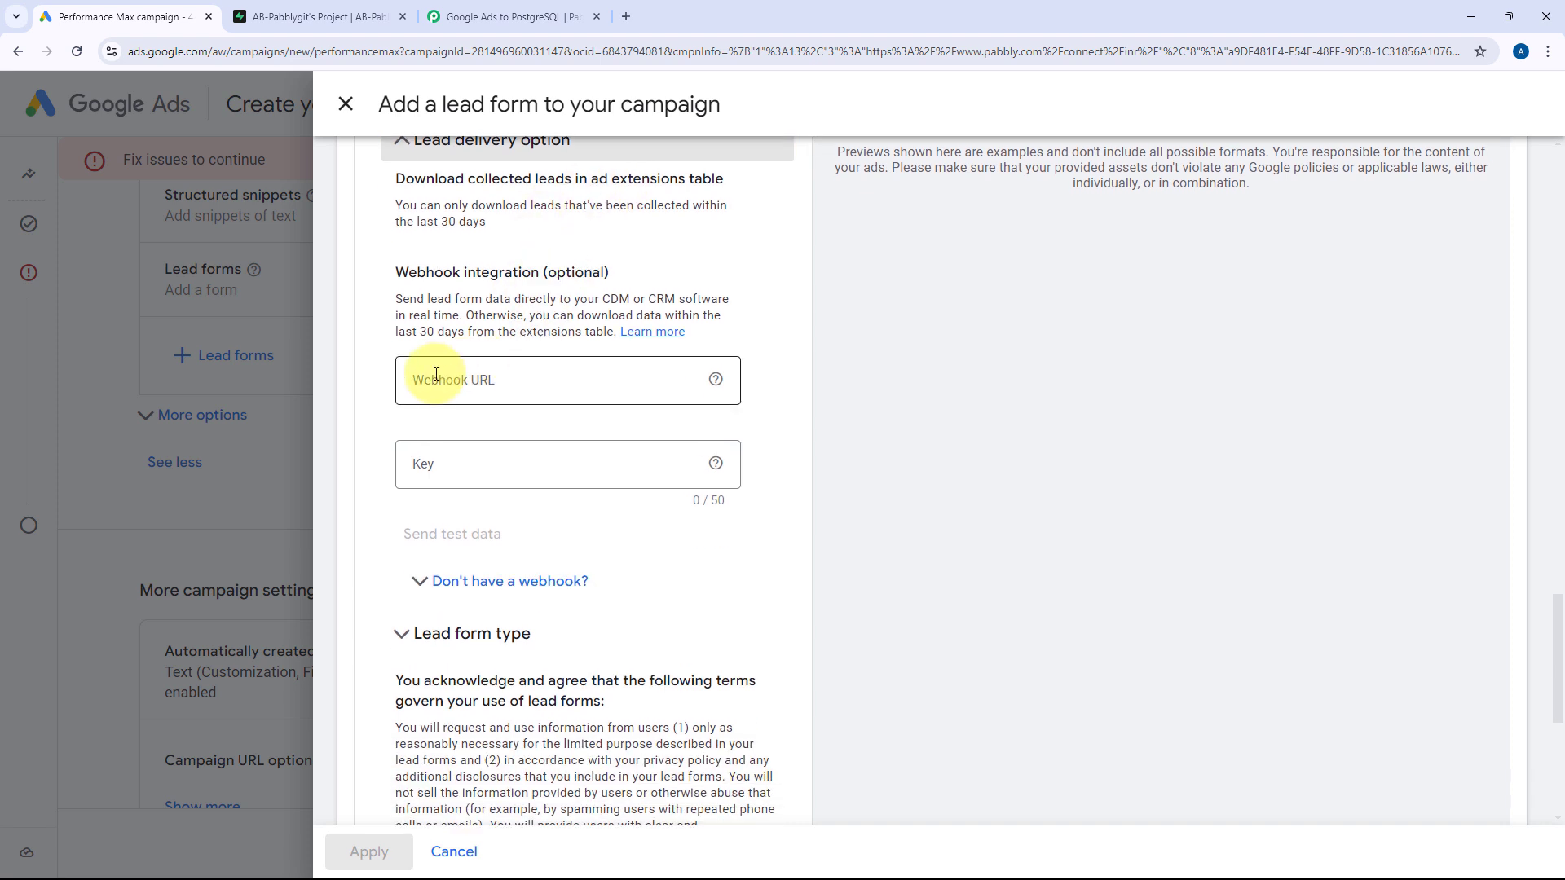
{"action": "left_click", "coordinate": [438, 376]}
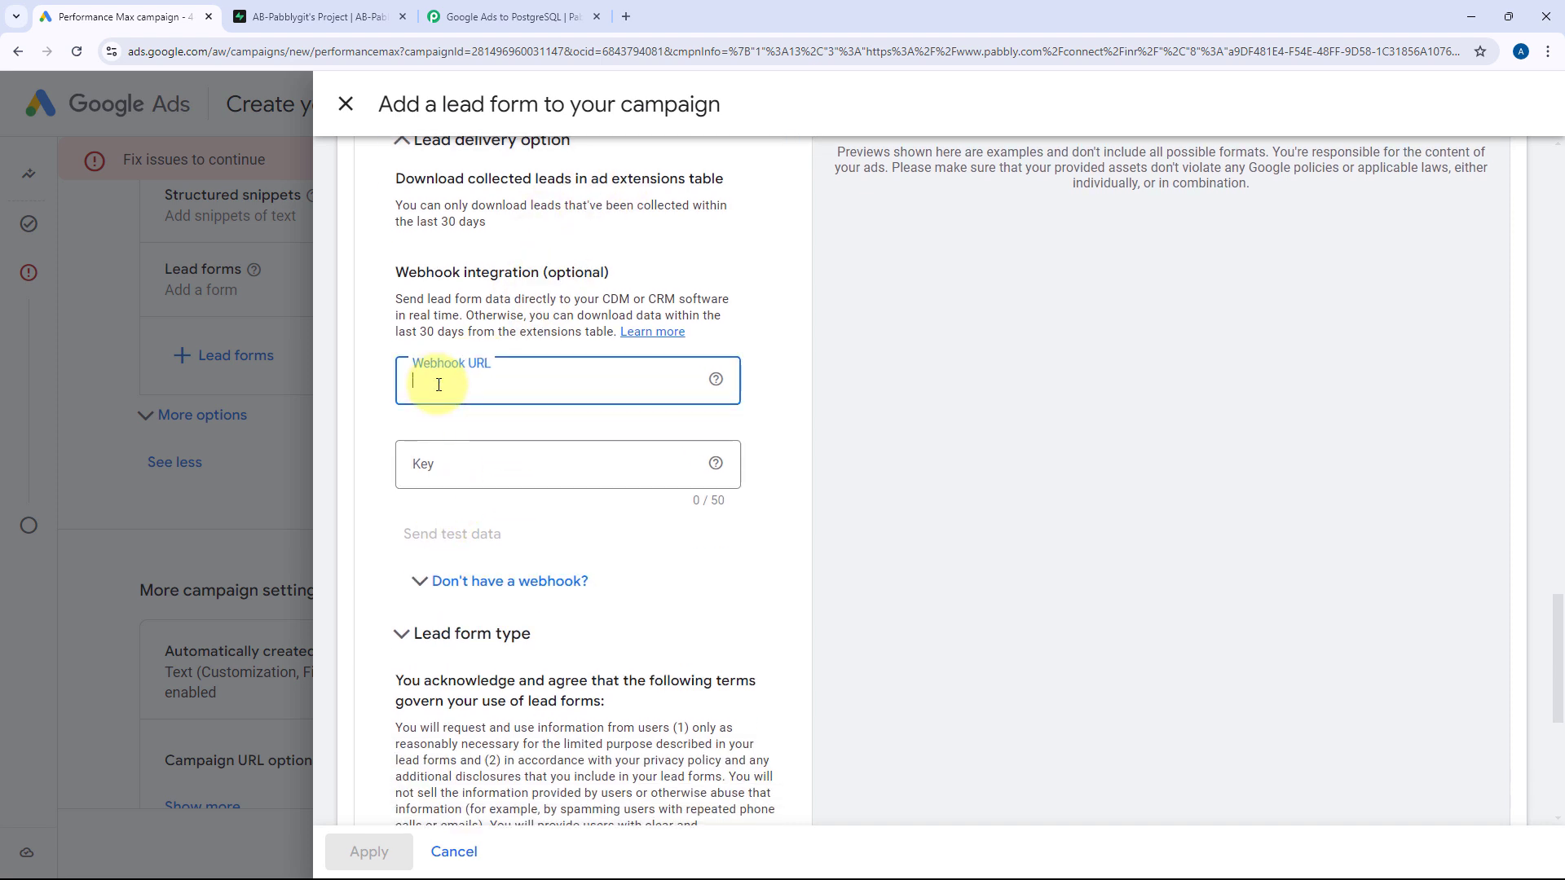
{"action": "left_click", "coordinate": [509, 16]}
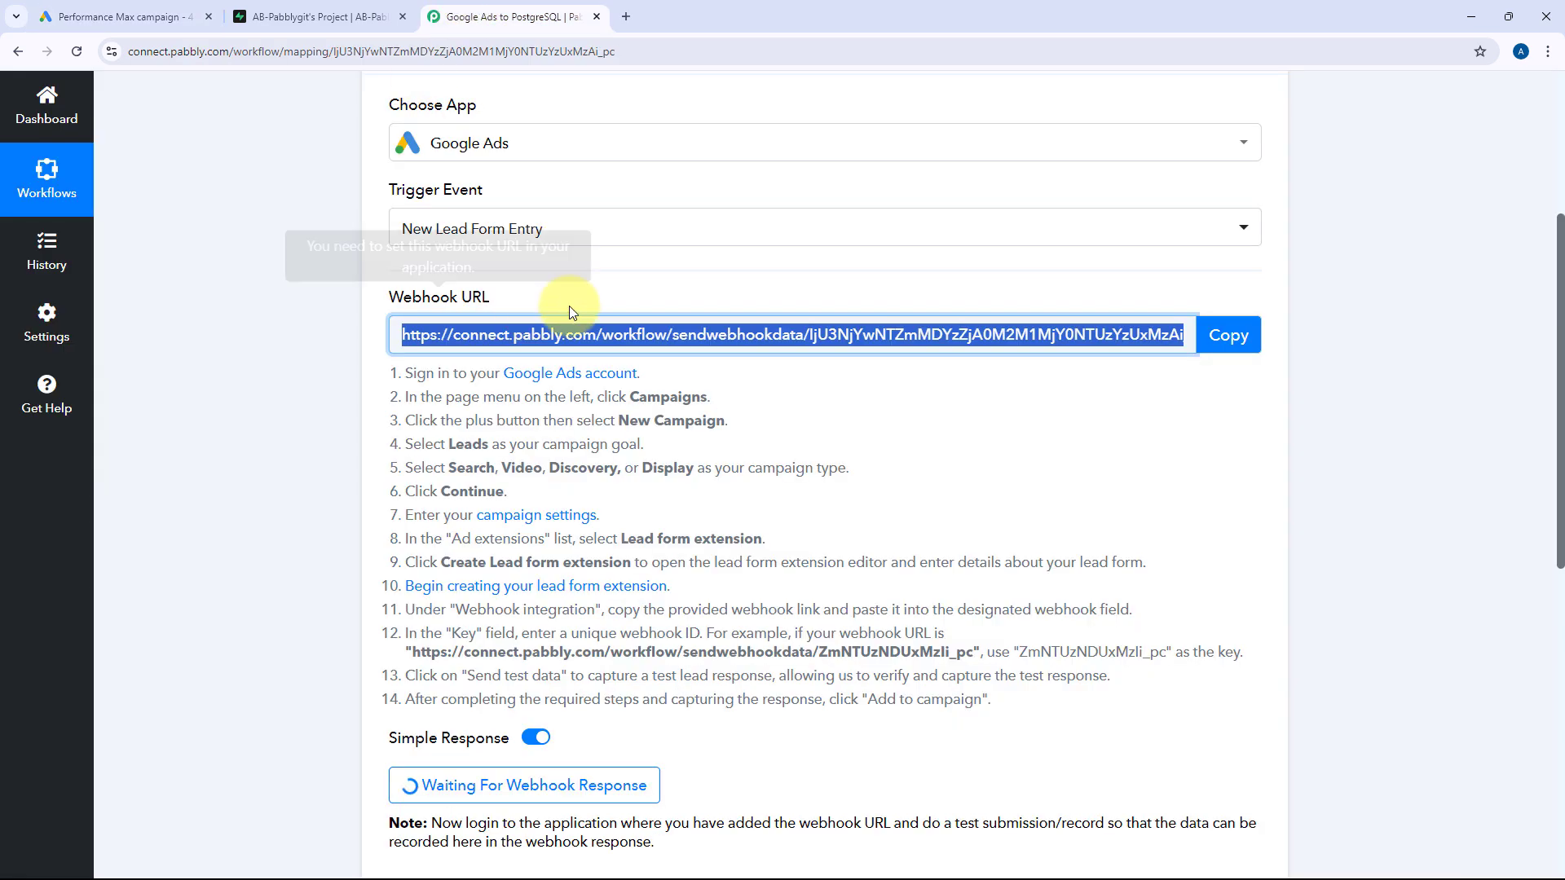
{"action": "left_click", "coordinate": [1229, 335]}
{"action": "left_click", "coordinate": [167, 16]}
{"action": "right_click", "coordinate": [457, 389]}
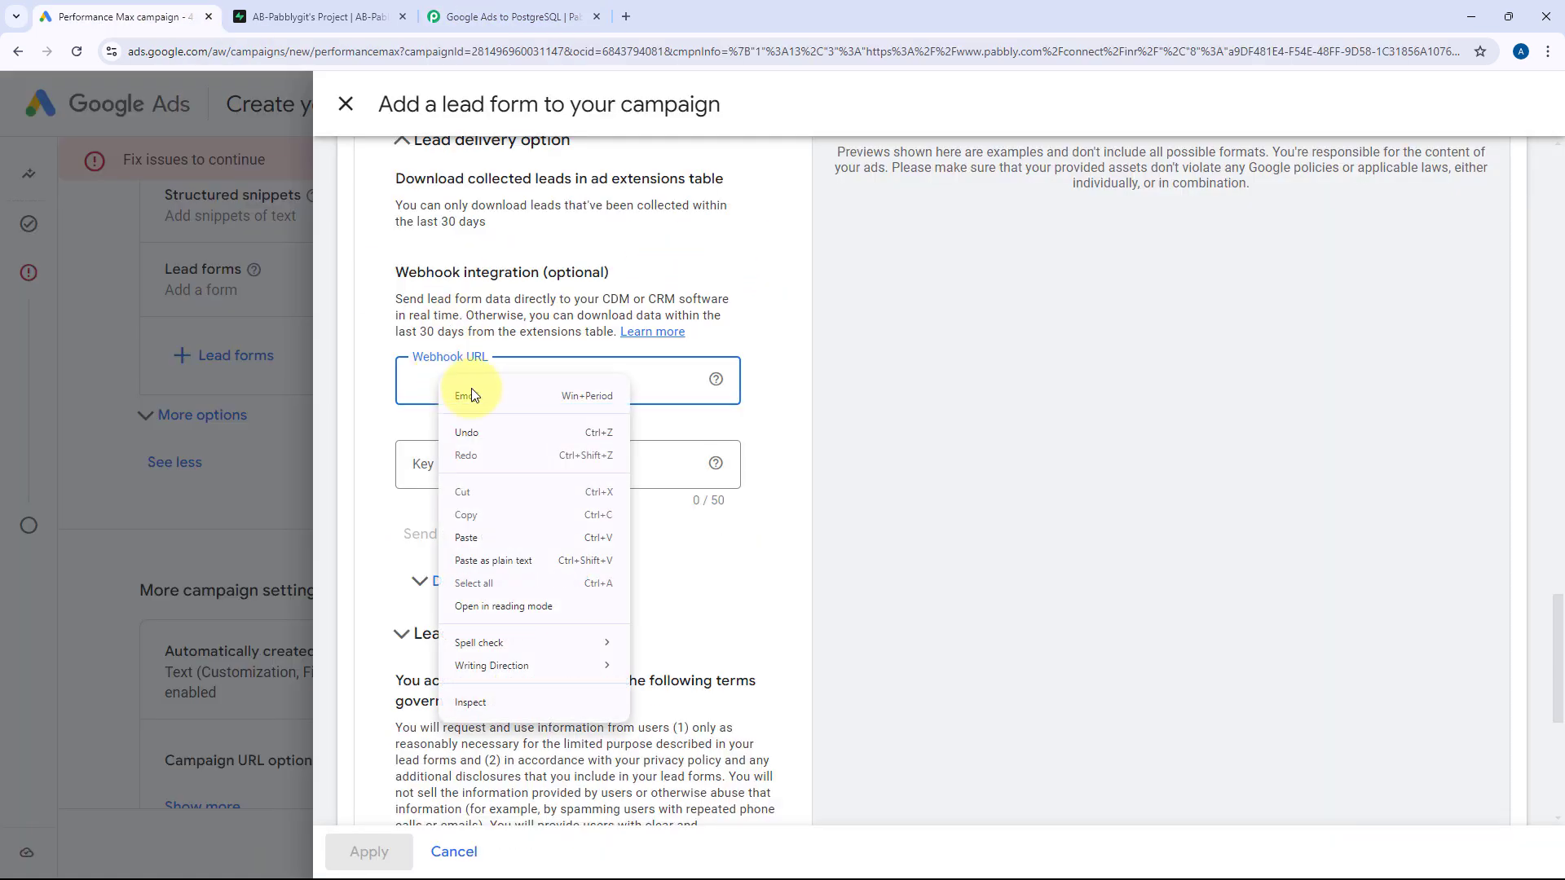
{"action": "left_click", "coordinate": [442, 537]}
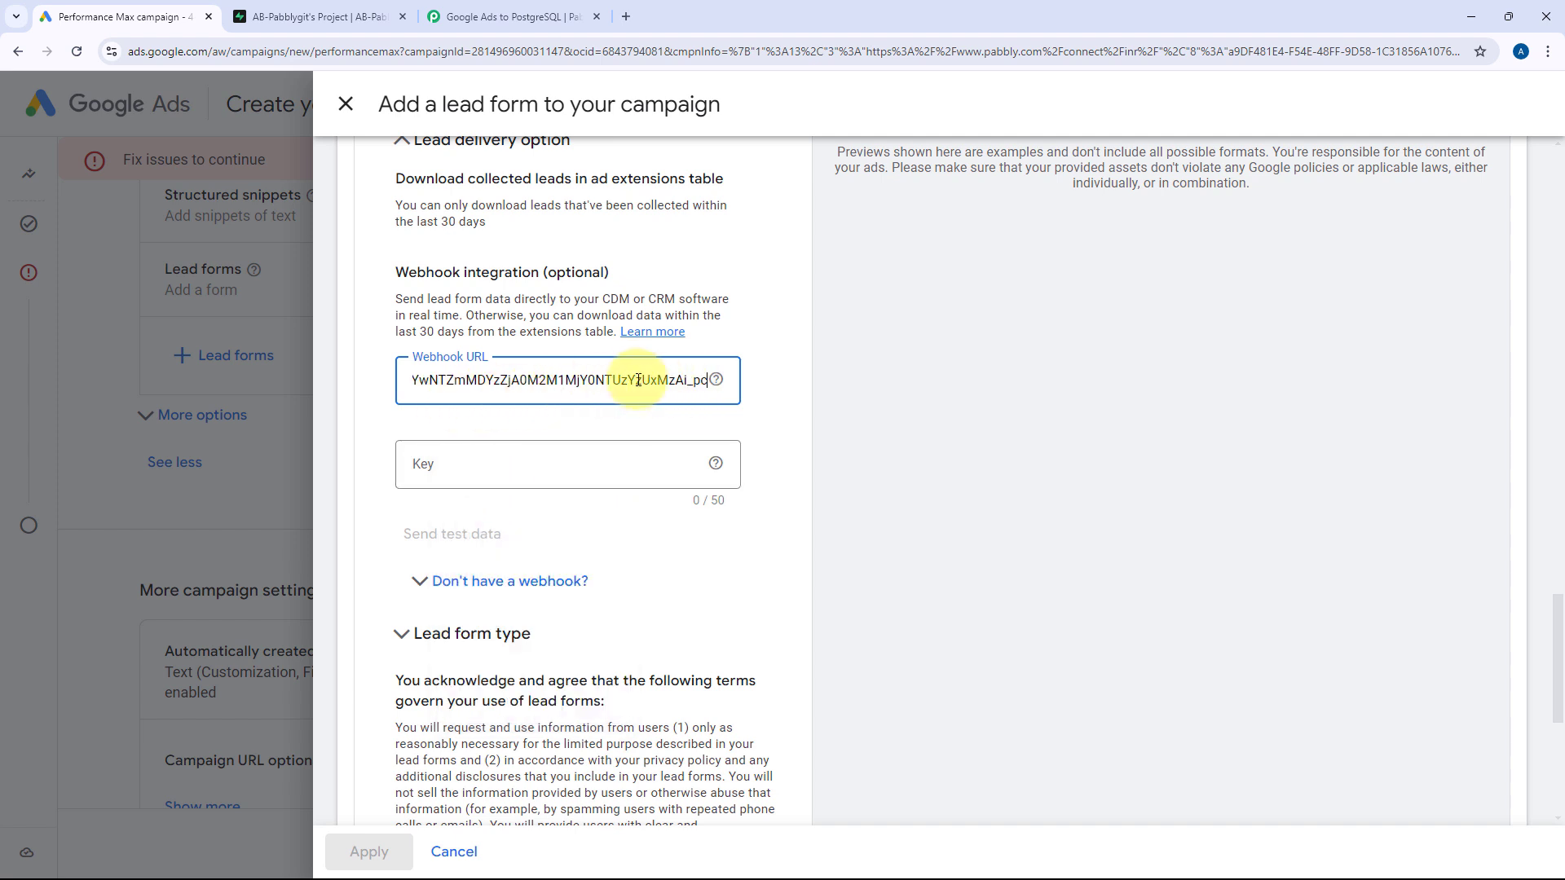
Copy the webhook ID after "sendwebhookdata/" in the webhook URL and paste it as the webhook integration's key
{"action": "scroll", "coordinate": [605, 380], "scroll_direction": "left", "scroll_amount": 3}
{"action": "scroll", "coordinate": [699, 381], "scroll_direction": "left", "scroll_amount": 3}
{"action": "scroll", "coordinate": [705, 380], "scroll_direction": "right", "scroll_amount": 4}
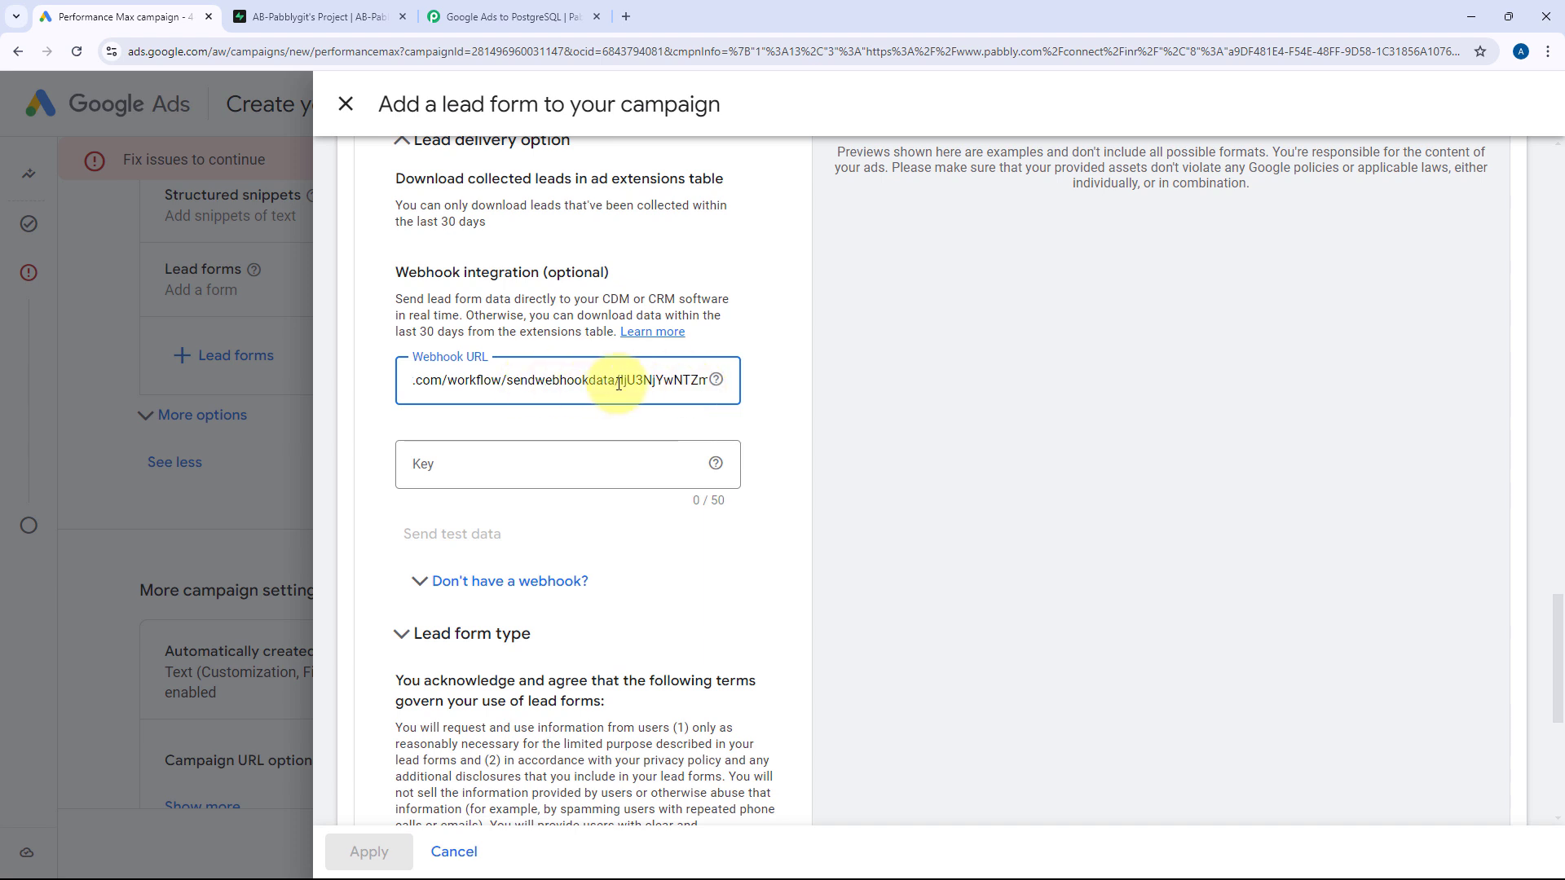
{"action": "left_click_drag", "start_coordinate": [620, 383], "coordinate": [789, 388]}
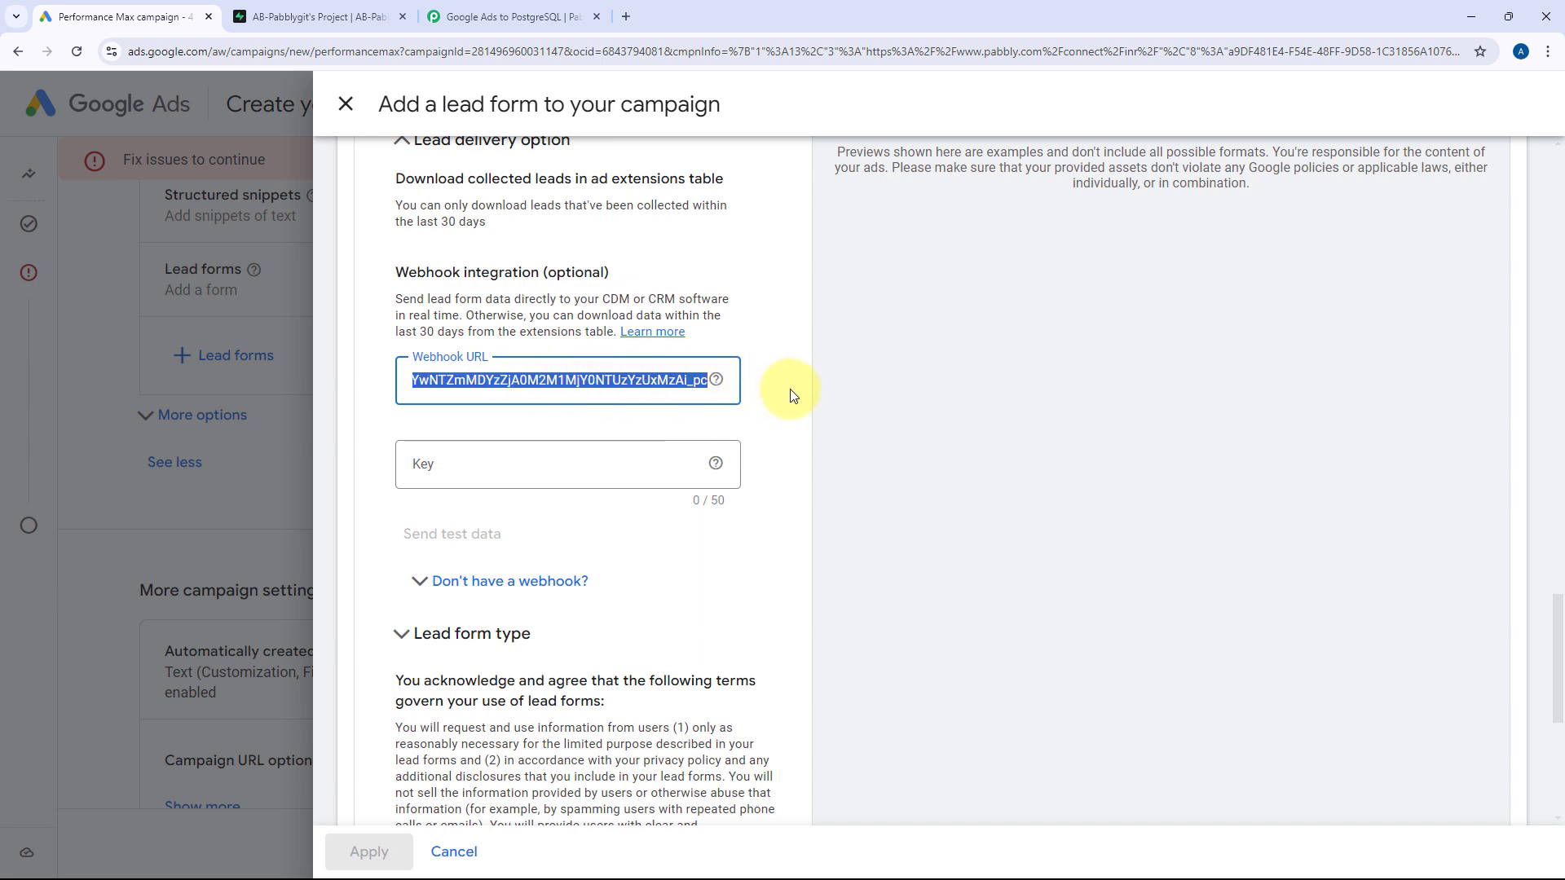
{"action": "right_click", "coordinate": [584, 380]}
{"action": "left_click", "coordinate": [614, 454]}
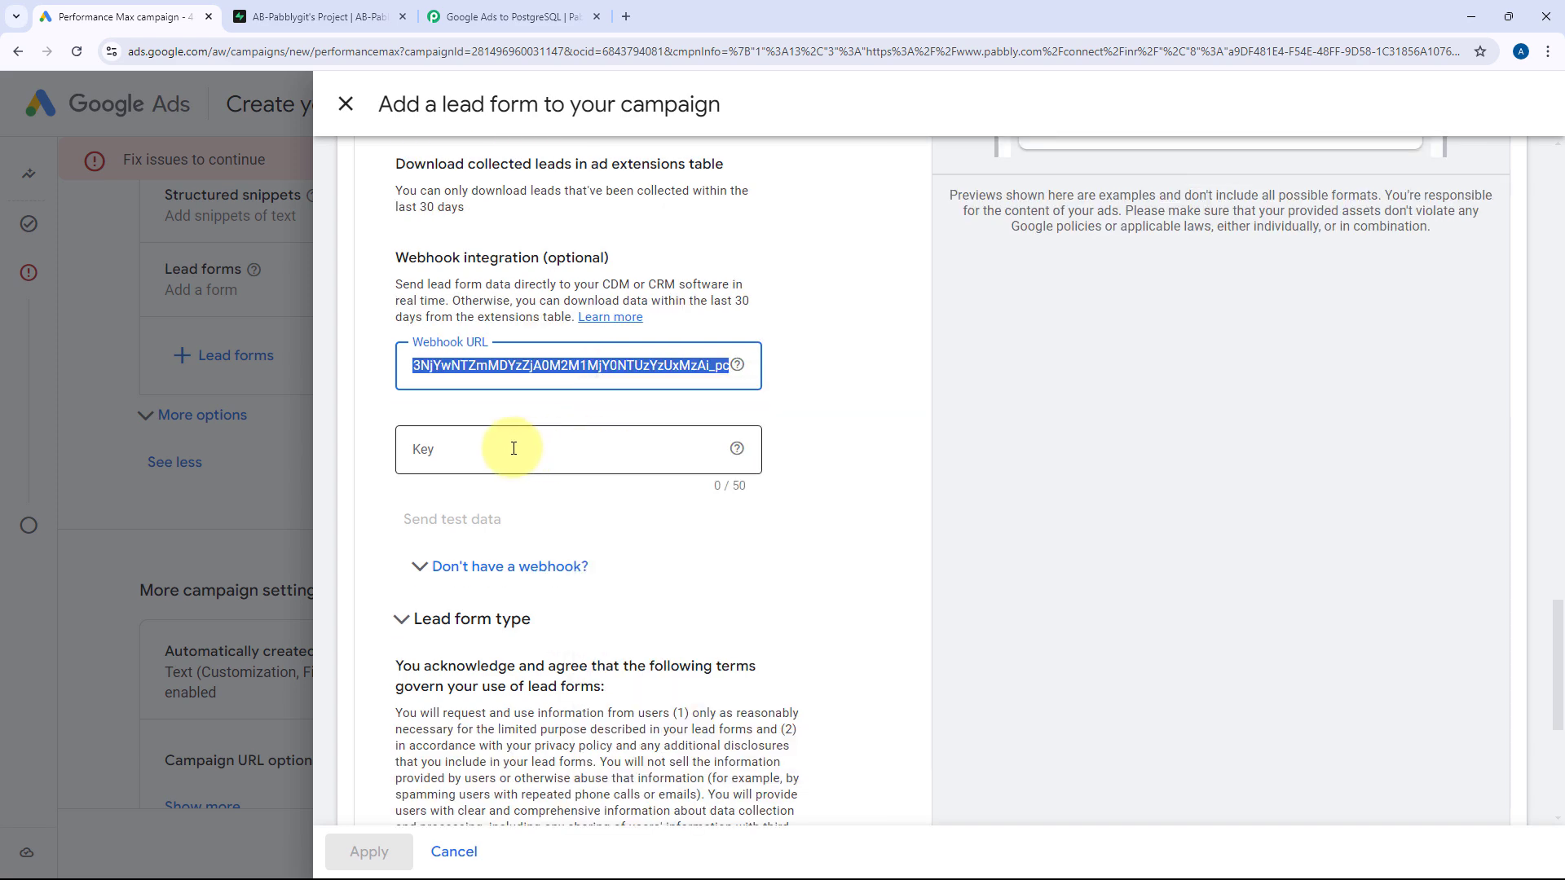
{"action": "left_click", "coordinate": [467, 451]}
{"action": "right_click", "coordinate": [468, 450]}
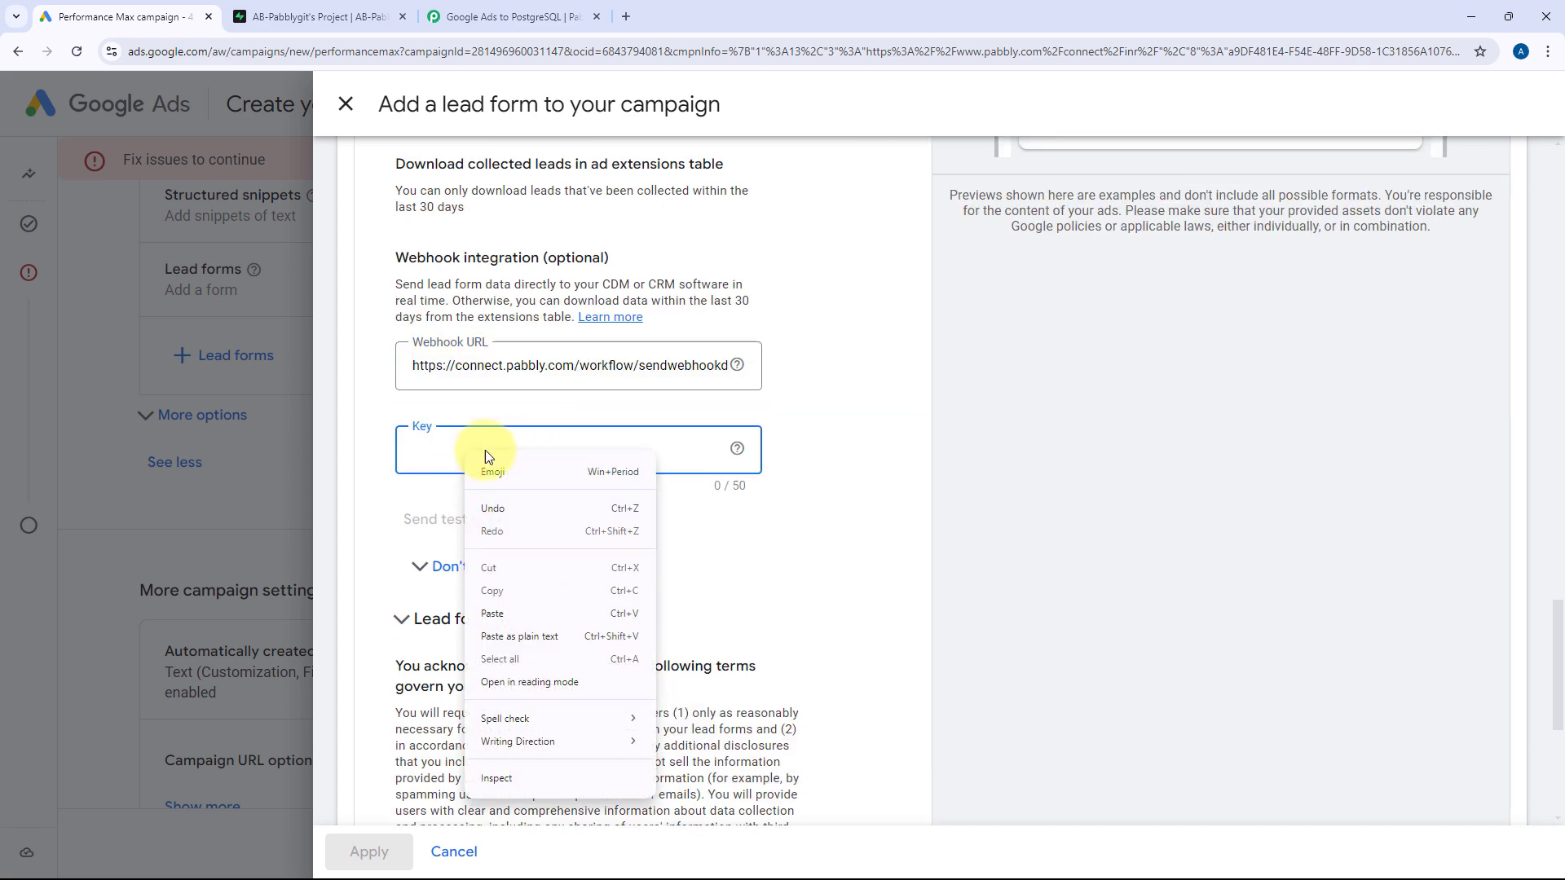
{"action": "left_click", "coordinate": [515, 609]}
{"action": "scroll", "coordinate": [601, 452], "scroll_direction": "left", "scroll_amount": 1}
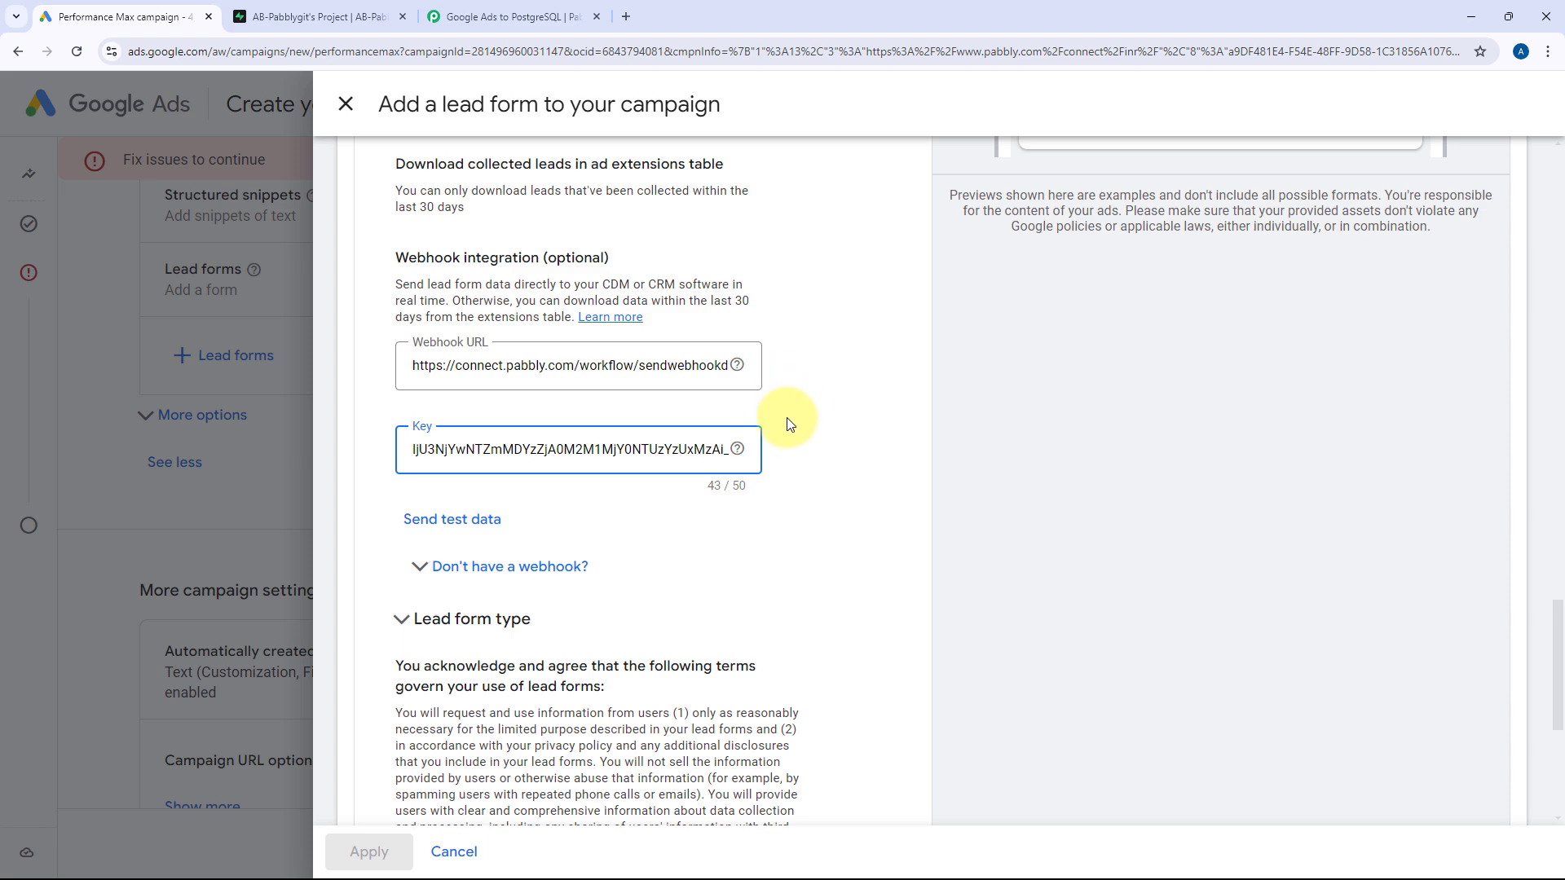
Send test data from the lead form's webhook integration
{"action": "scroll", "coordinate": [745, 296], "scroll_direction": "down", "scroll_amount": 5}
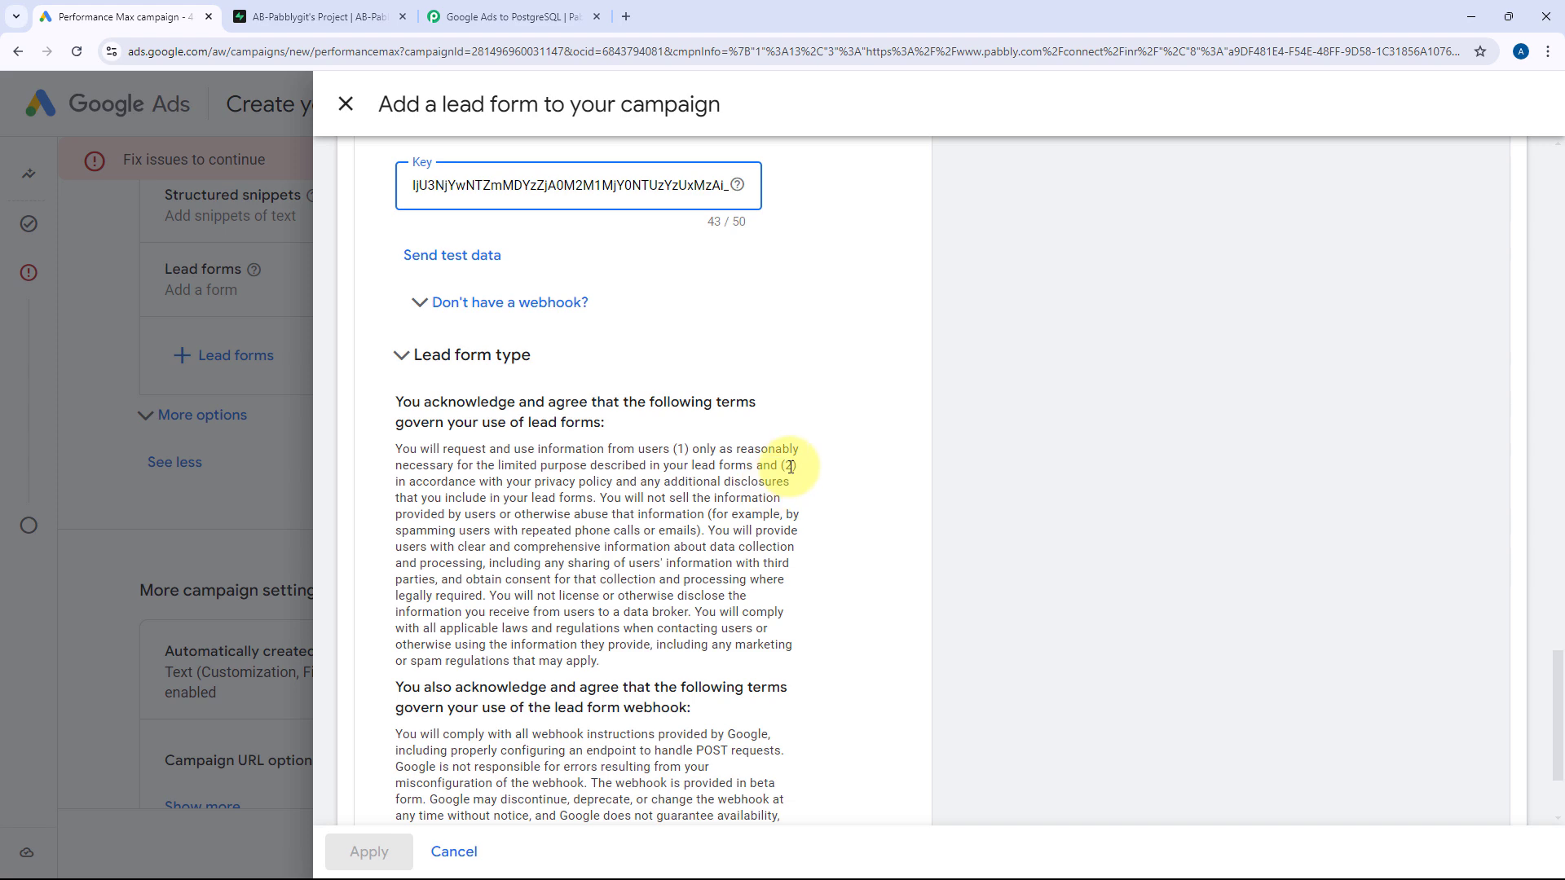
{"action": "scroll", "coordinate": [775, 489], "scroll_direction": "up", "scroll_amount": 3}
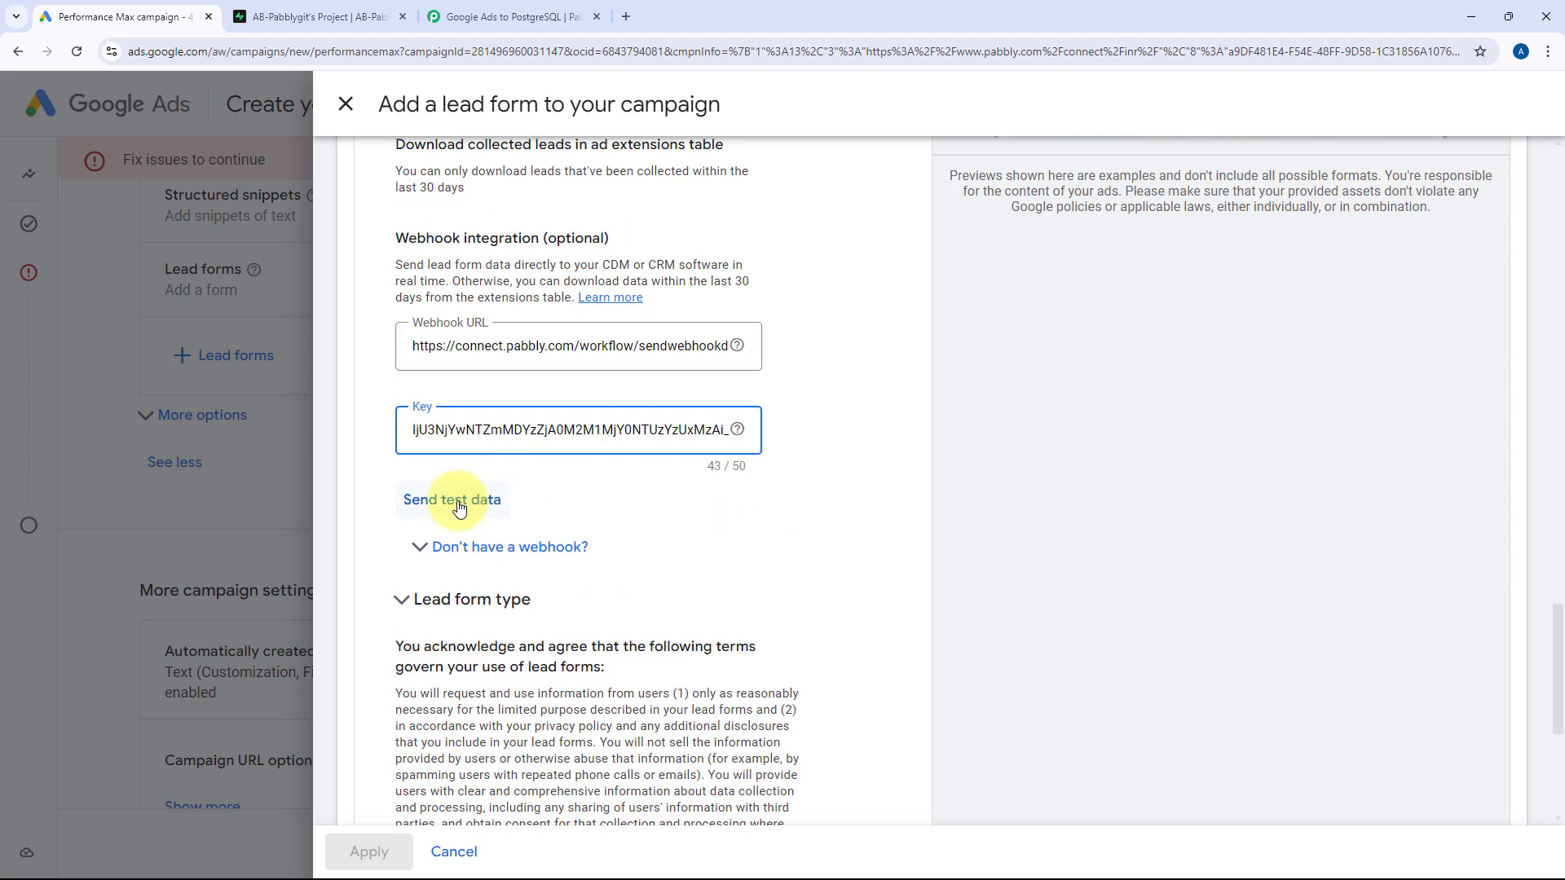
{"action": "left_click", "coordinate": [467, 500]}
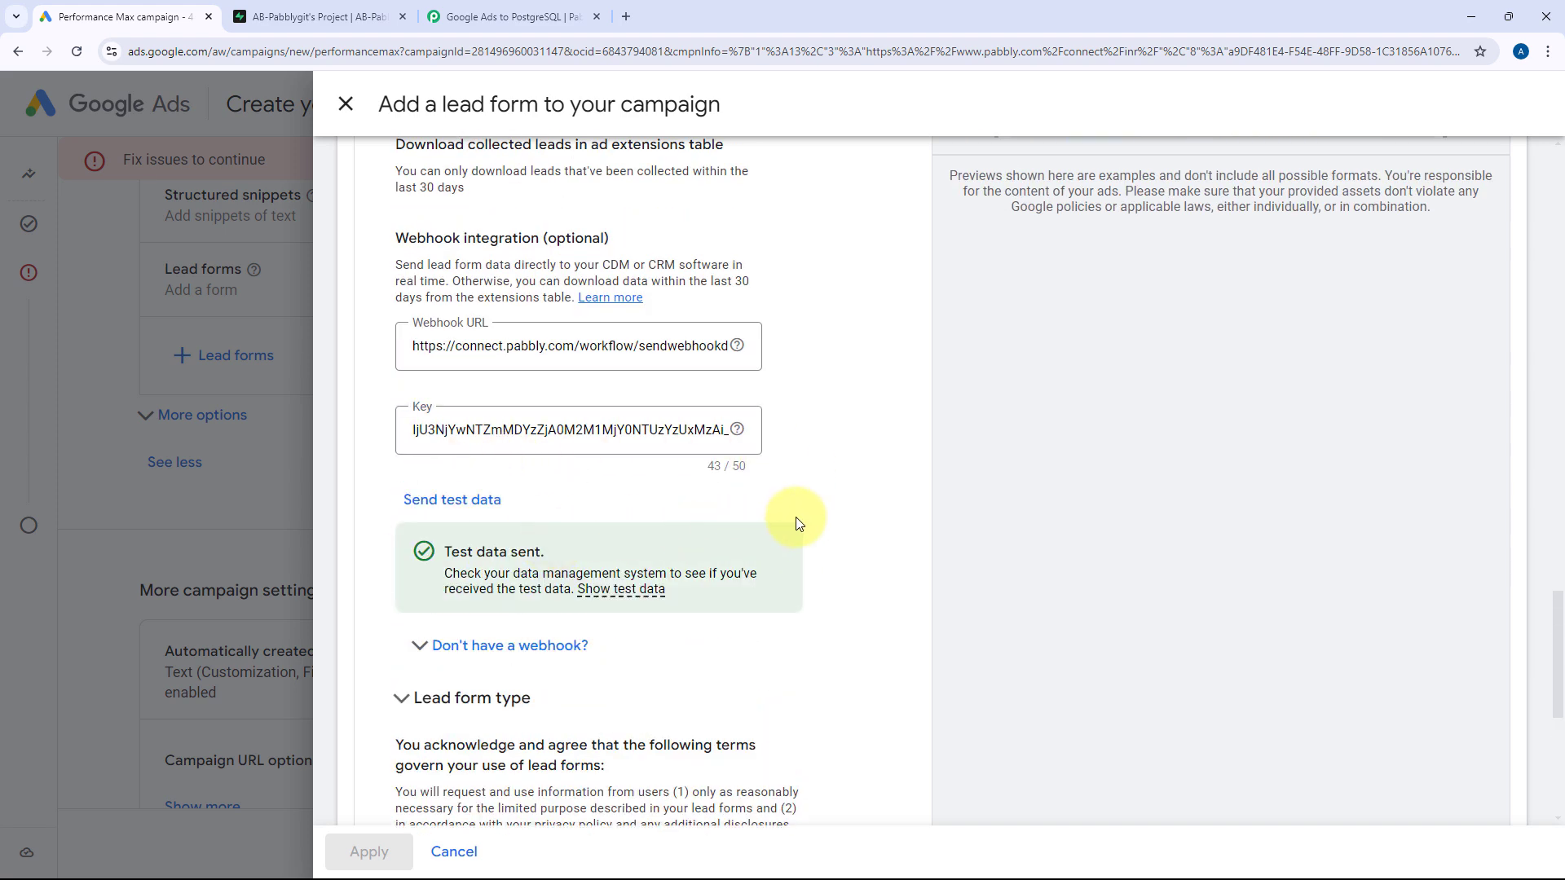
Check the webhook response captured by the Google Ads trigger in the Pabbly Connect workflow
{"action": "left_click", "coordinate": [540, 8]}
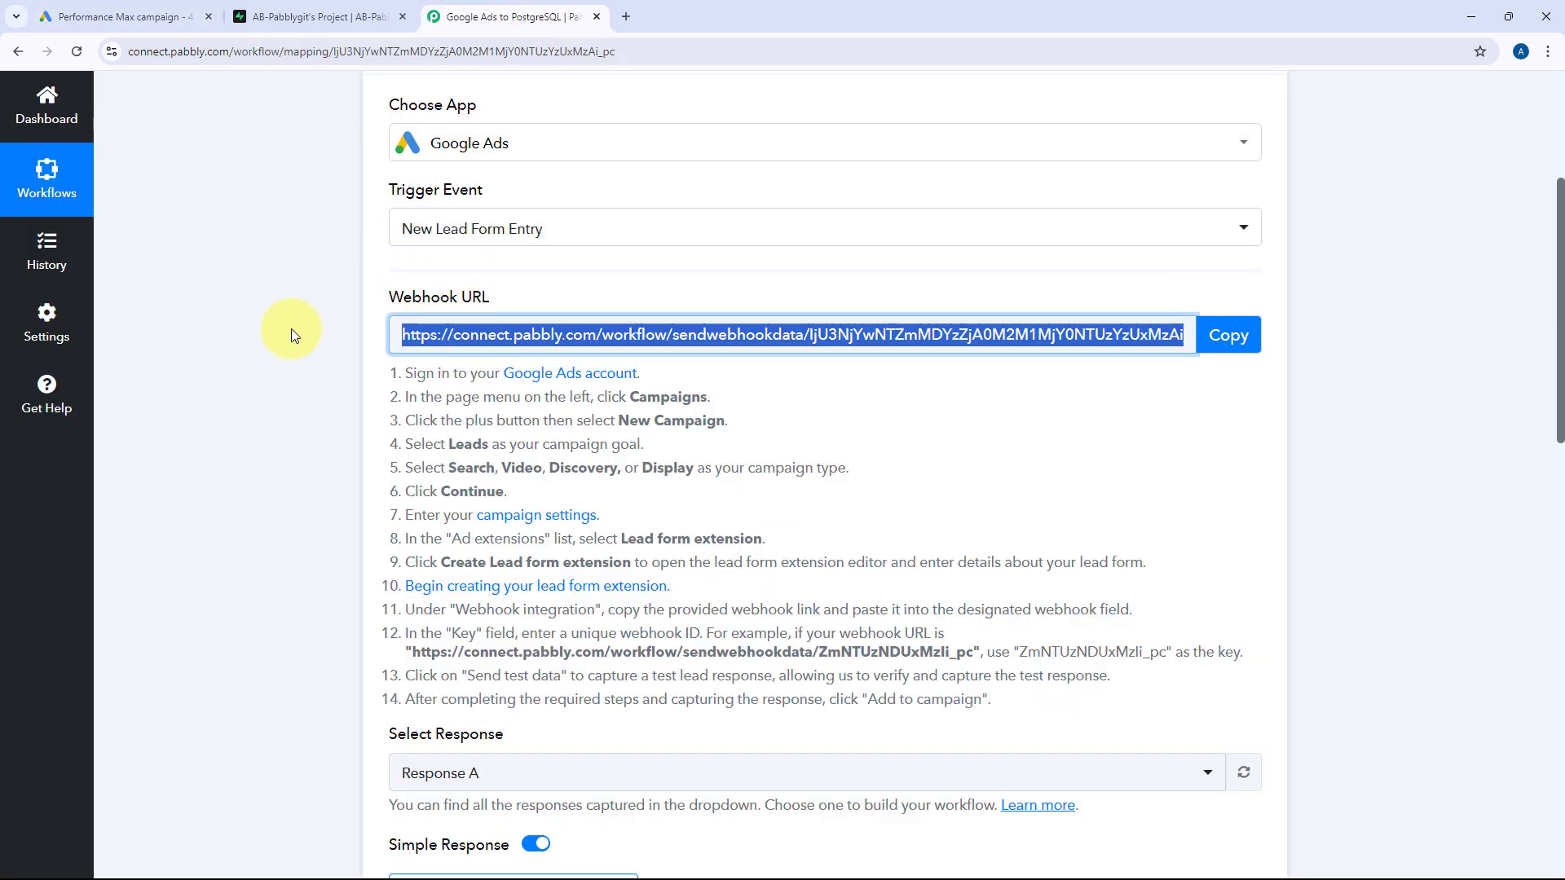
{"action": "scroll", "coordinate": [326, 388], "scroll_direction": "down", "scroll_amount": 3}
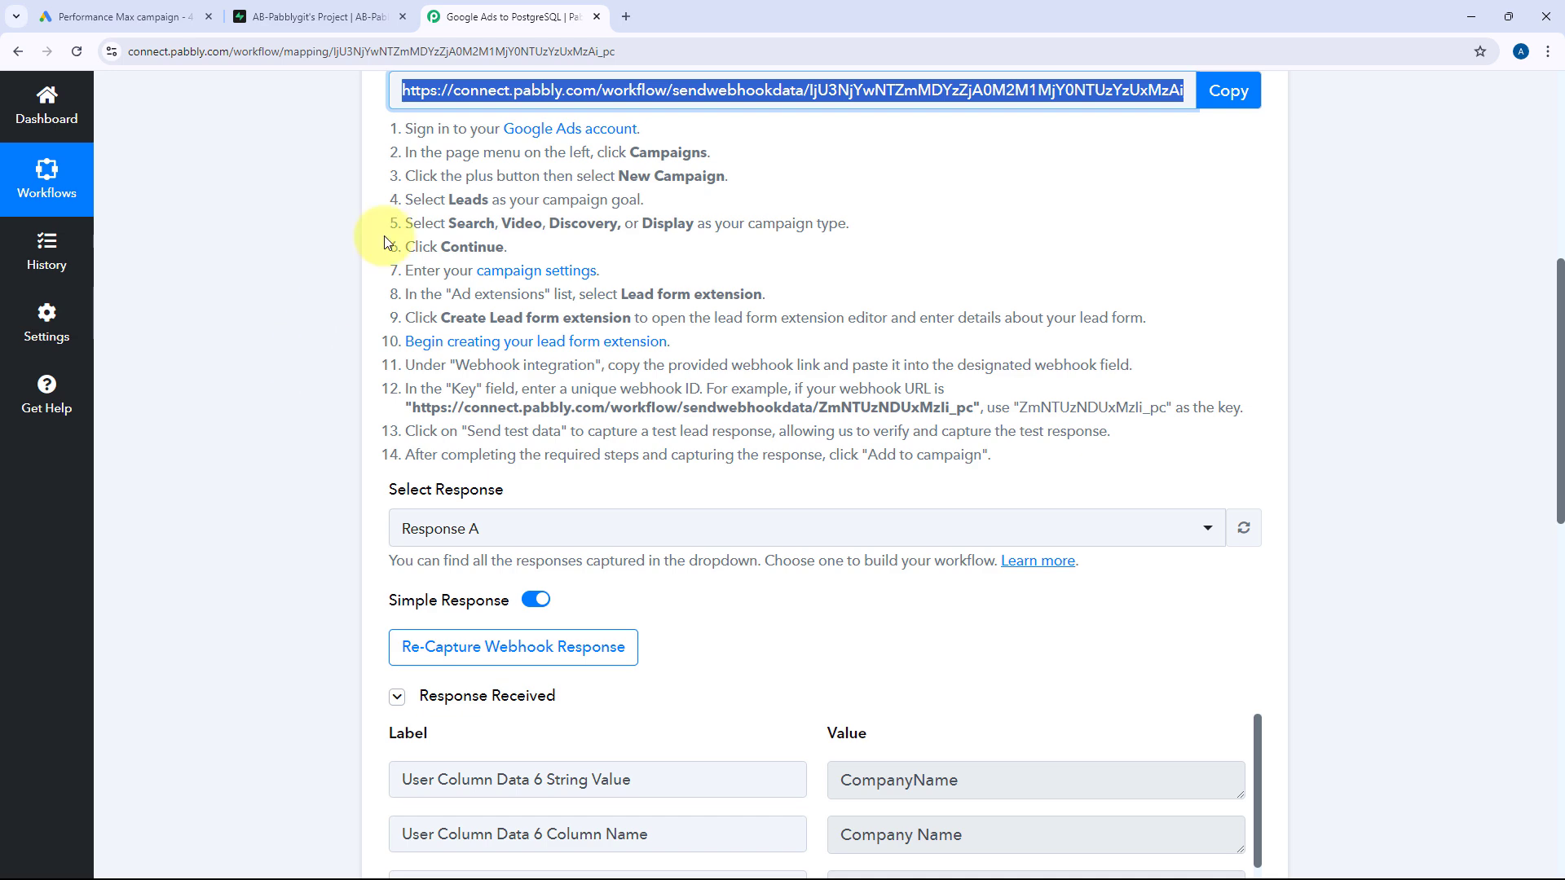
{"action": "scroll", "coordinate": [882, 167], "scroll_direction": "down", "scroll_amount": 3}
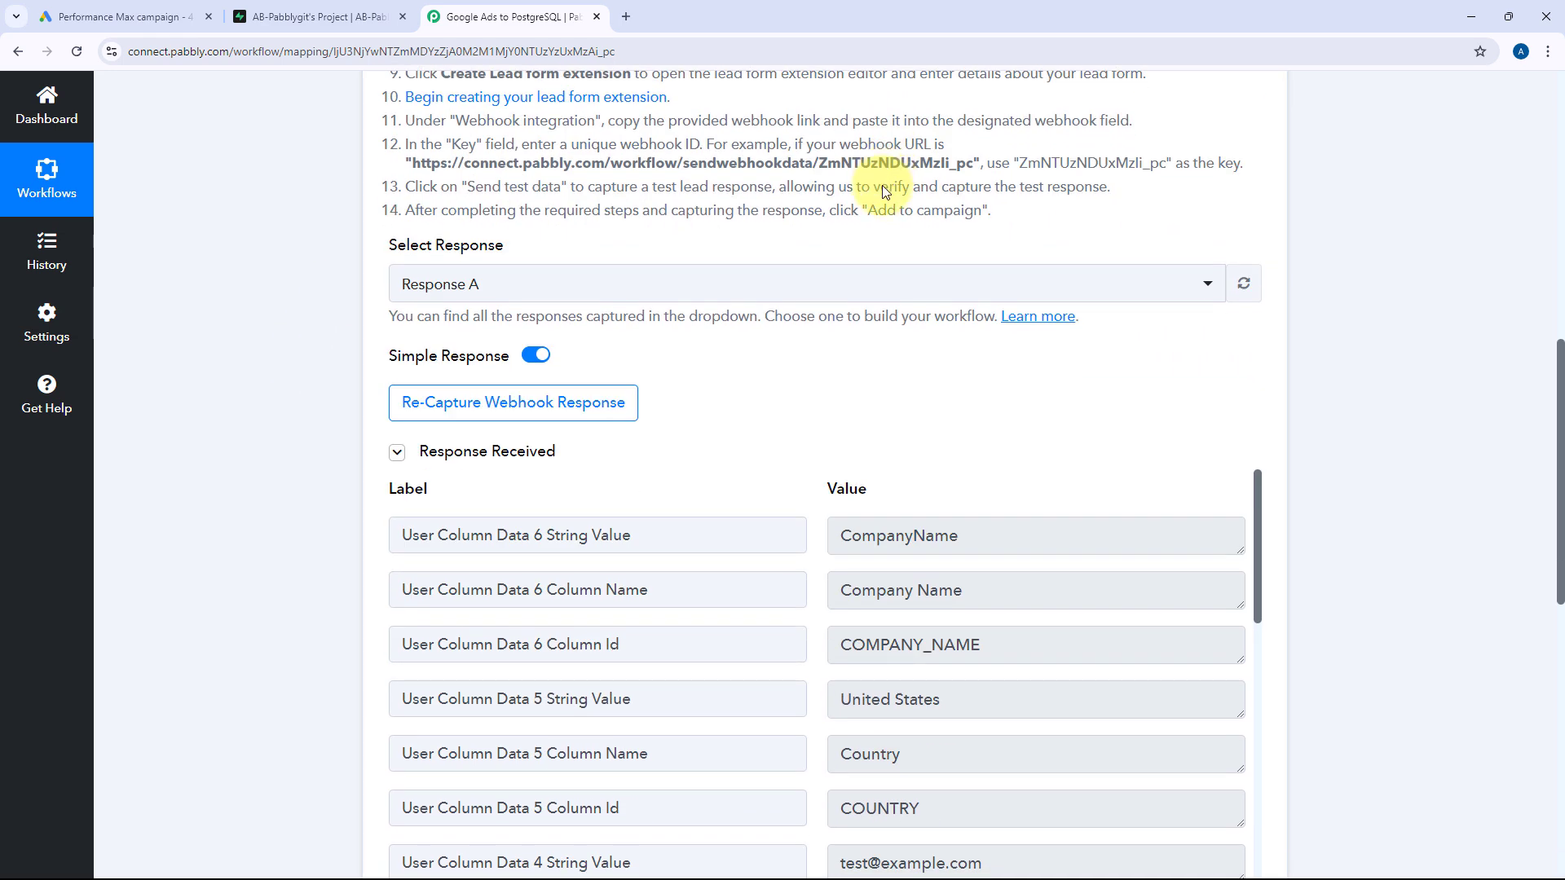
{"action": "scroll", "coordinate": [782, 194], "scroll_direction": "down", "scroll_amount": 2}
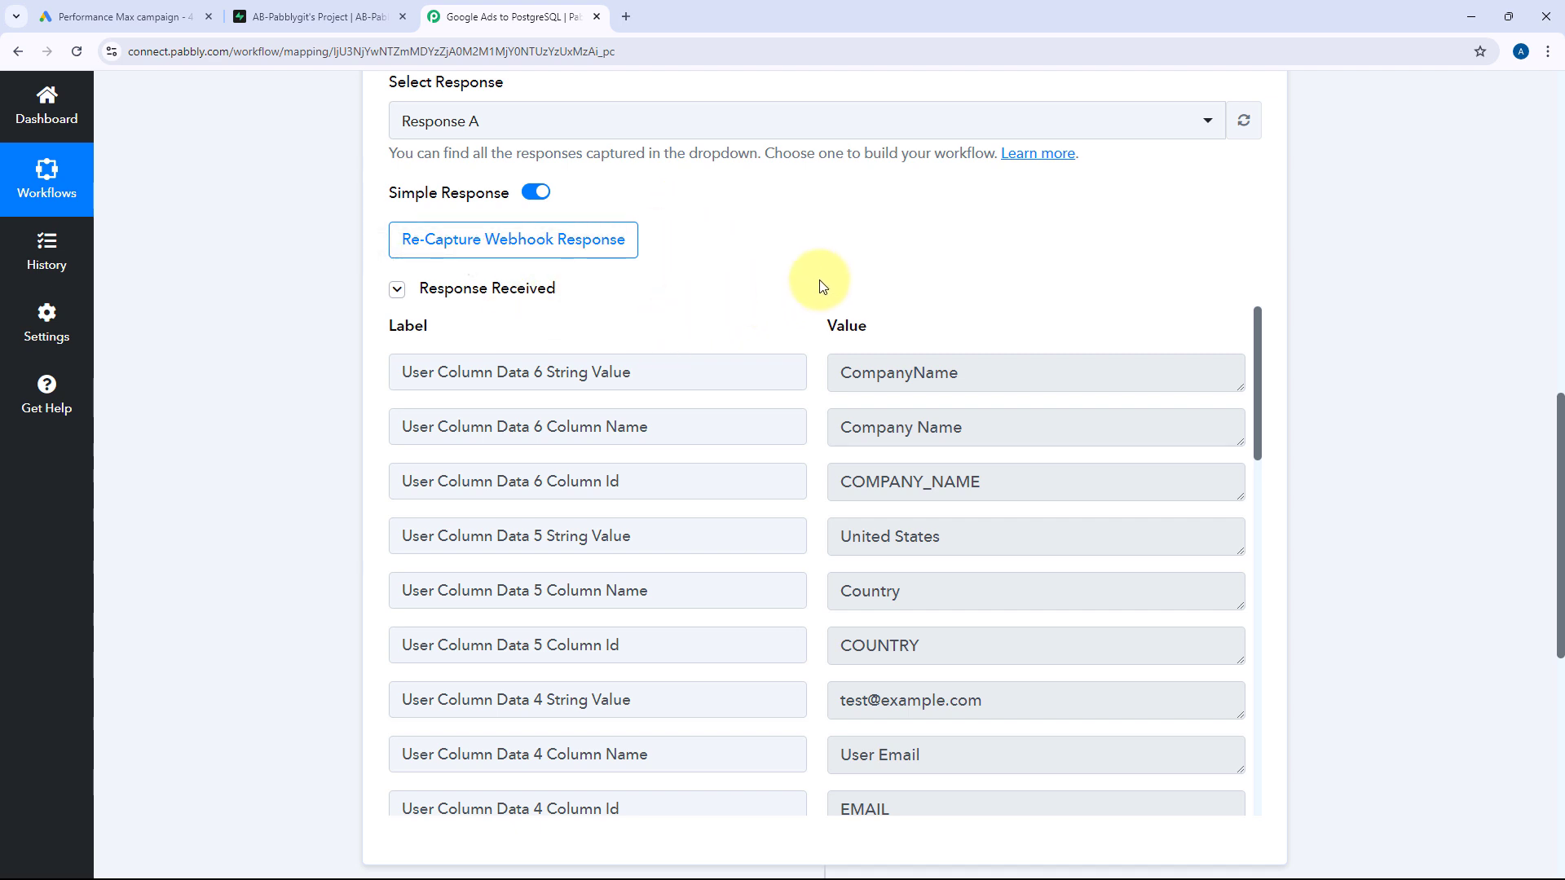
{"action": "scroll", "coordinate": [803, 277], "scroll_direction": "down", "scroll_amount": 1}
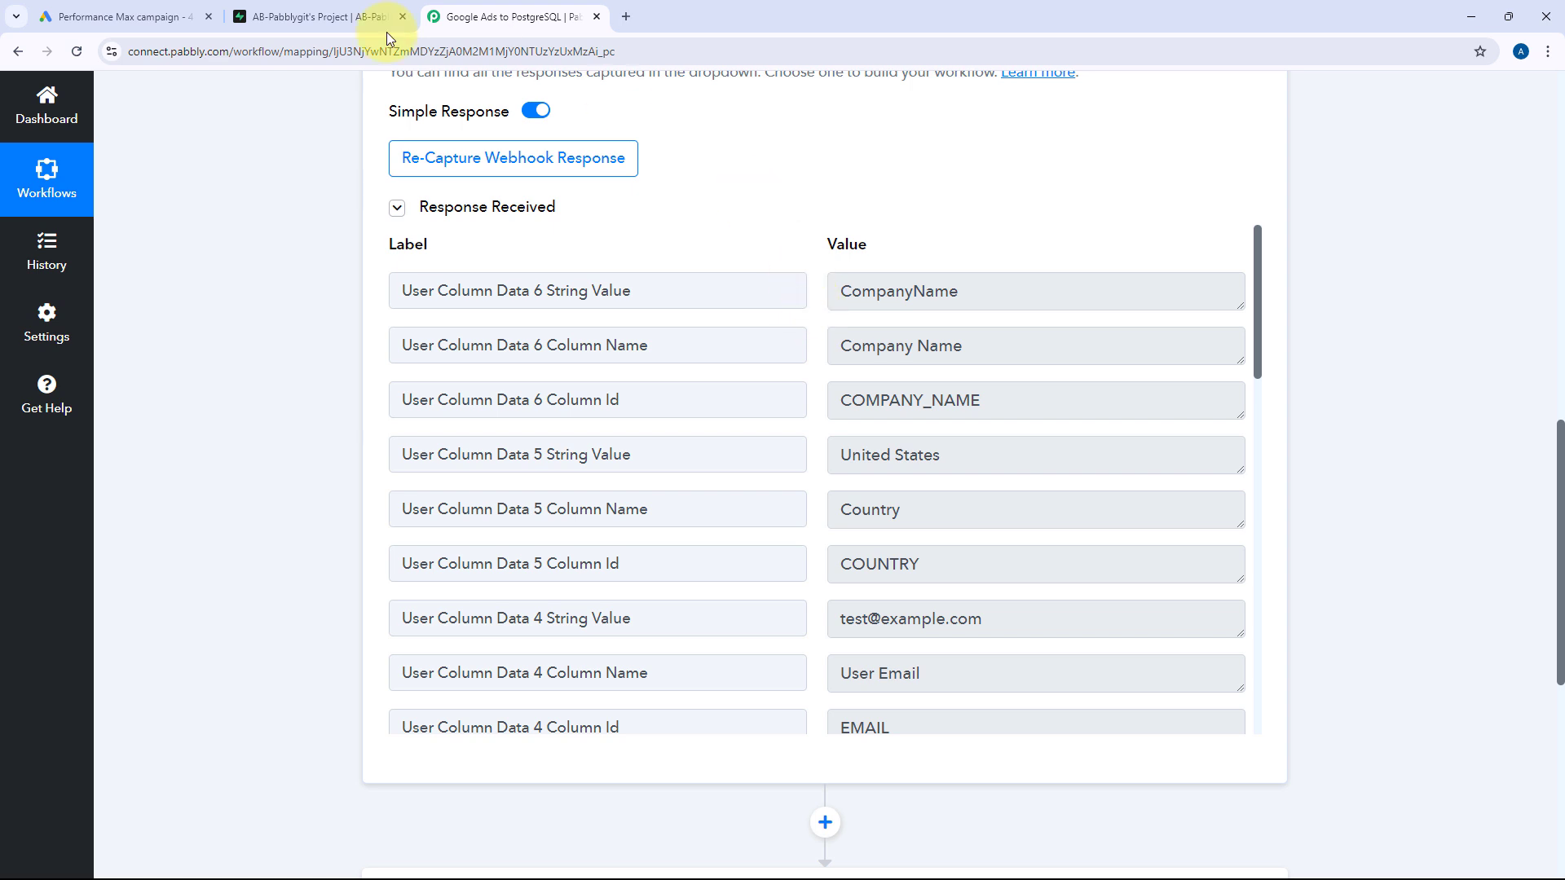
Return to the Google Ads lead form and review it from the closing terms back up to its headline
{"action": "left_click", "coordinate": [134, 9]}
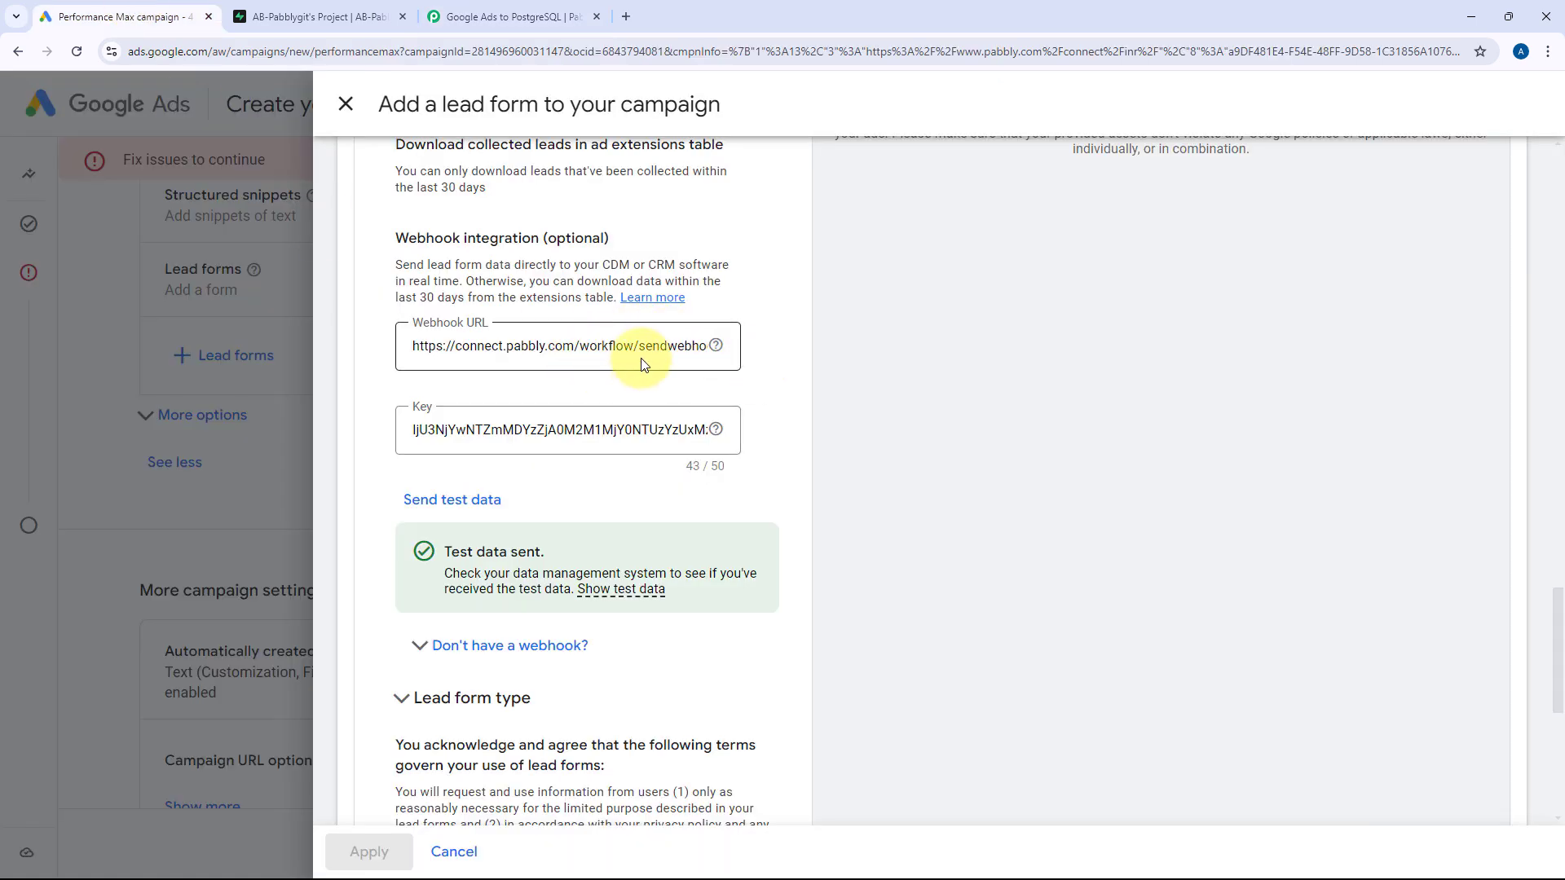
{"action": "scroll", "coordinate": [622, 377], "scroll_direction": "down", "scroll_amount": 6}
{"action": "left_click", "coordinate": [418, 775]}
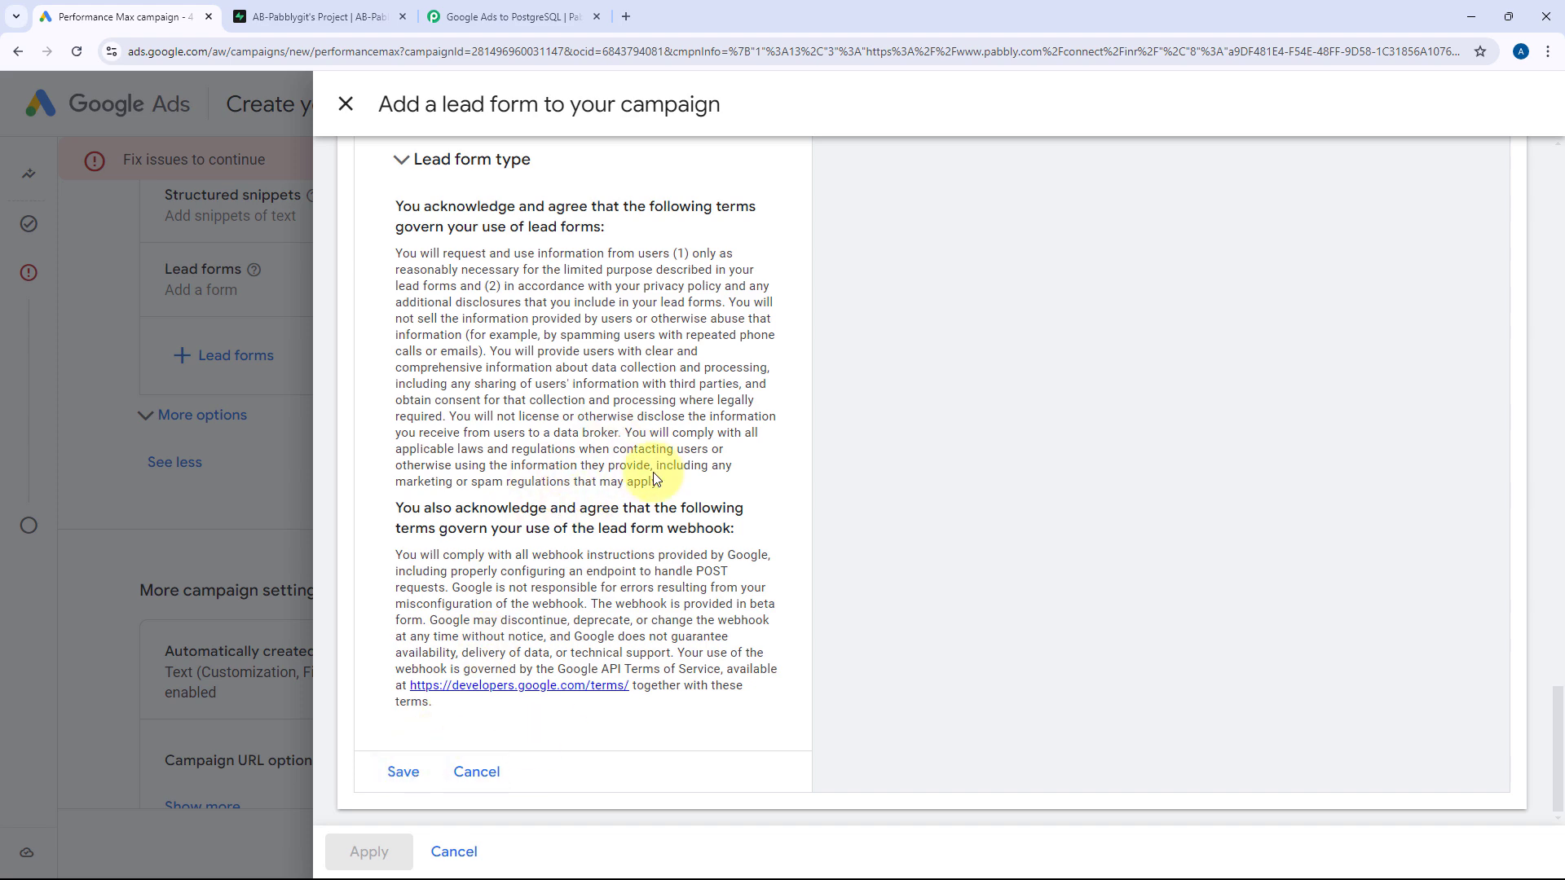
{"action": "scroll", "coordinate": [766, 420], "scroll_direction": "up", "scroll_amount": 18}
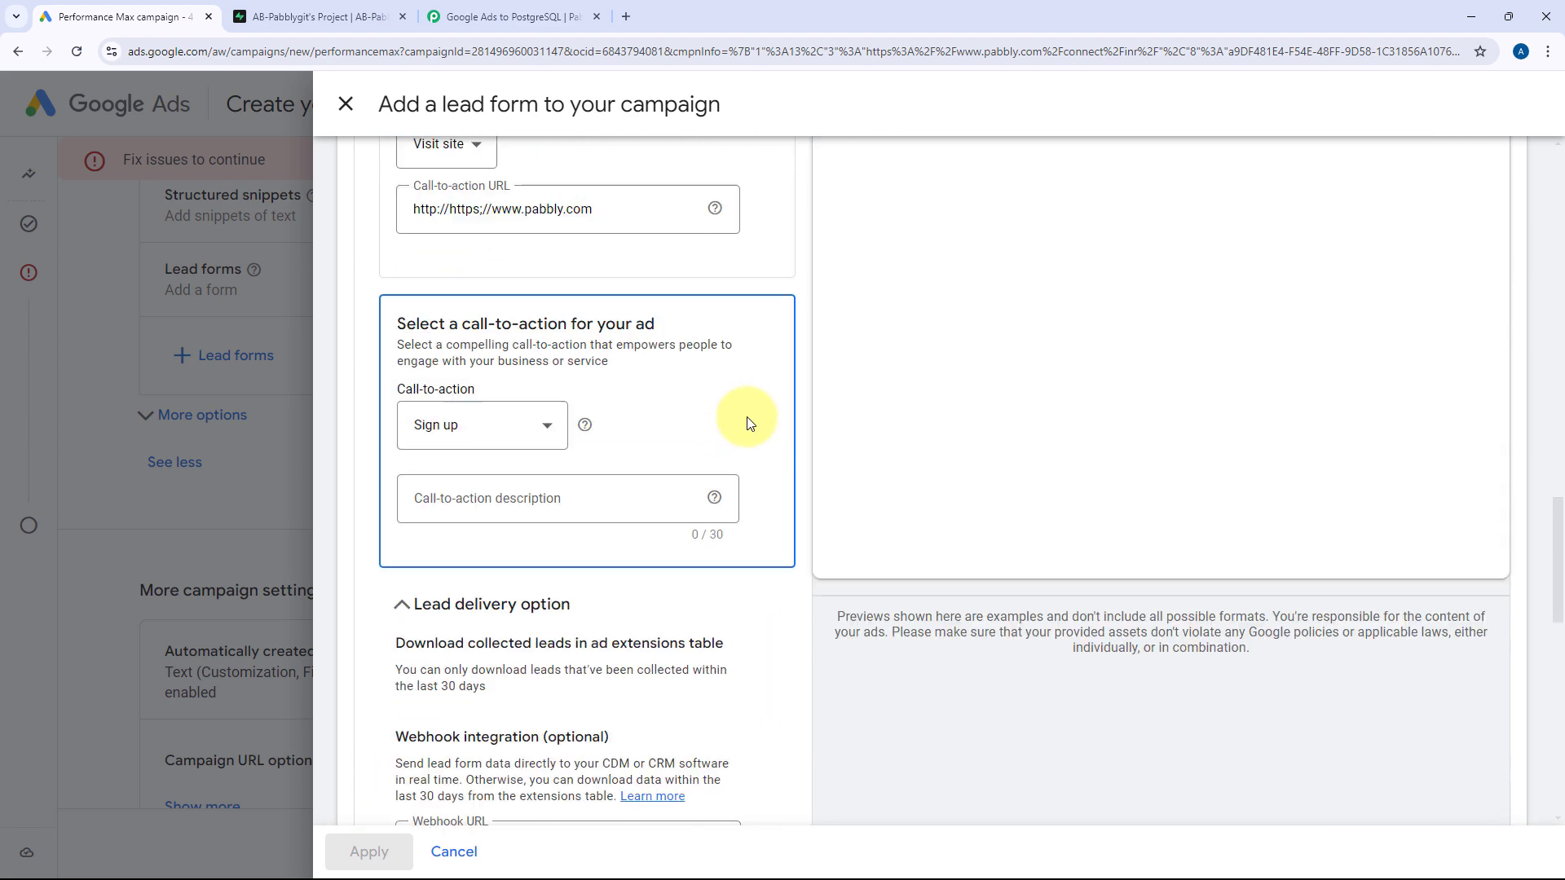
{"action": "scroll", "coordinate": [774, 429], "scroll_direction": "up", "scroll_amount": 12}
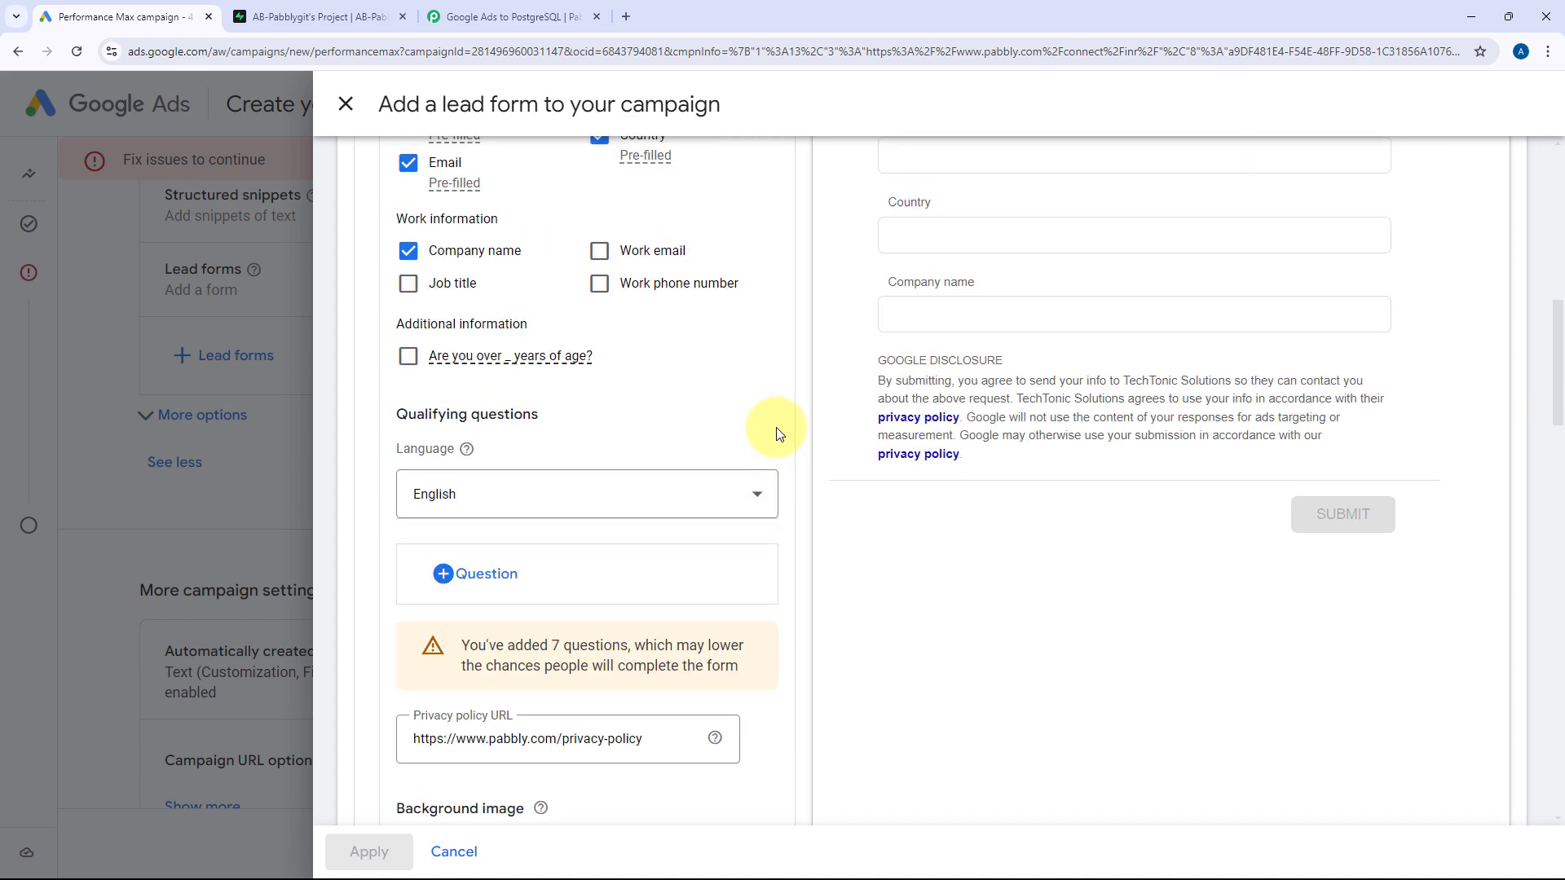
{"action": "scroll", "coordinate": [777, 432], "scroll_direction": "up", "scroll_amount": 3}
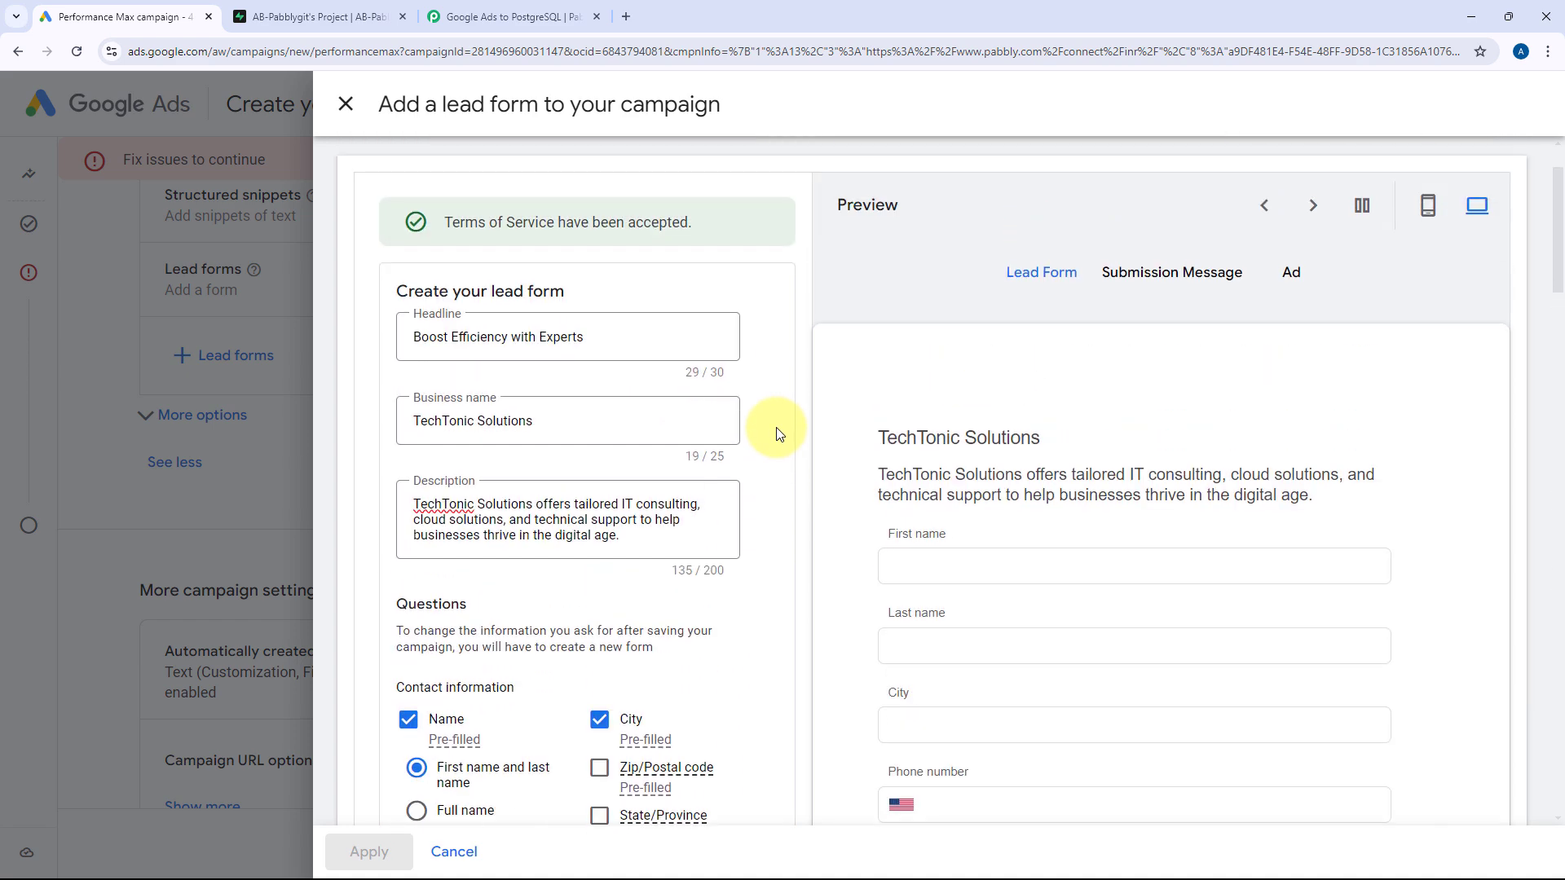
Switch to Pabbly Connect and check the company, country, email, phone, city and name values in the captured webhook response
{"action": "left_click", "coordinate": [559, 16]}
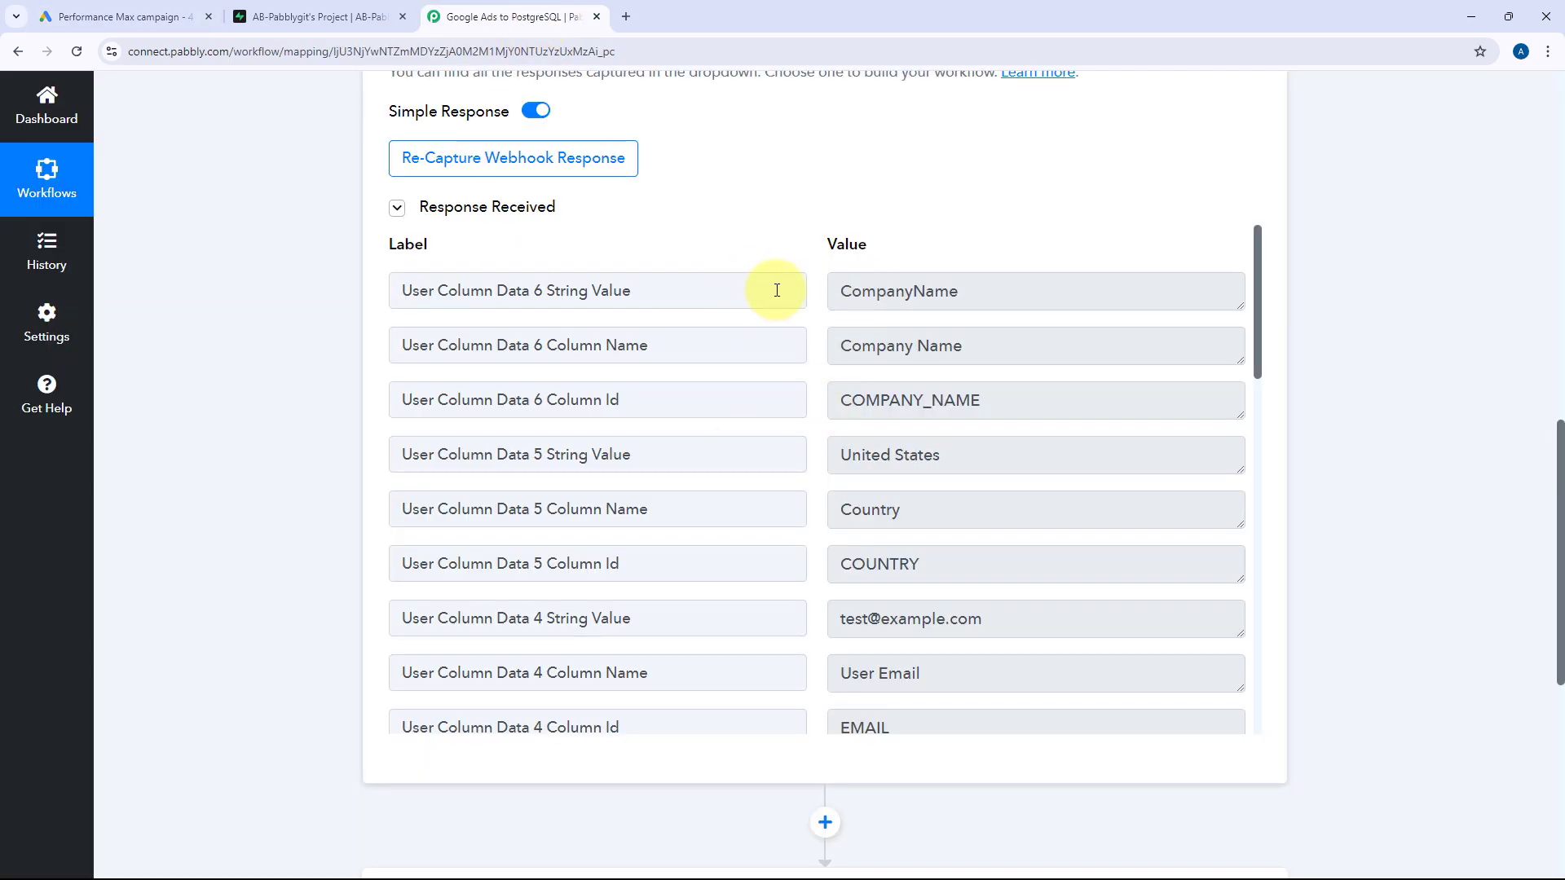
{"action": "left_click", "coordinate": [840, 295]}
{"action": "mouse_move", "coordinate": [846, 293]}
{"action": "left_mouse_down"}
{"action": "mouse_move", "coordinate": [971, 294]}
{"action": "mouse_move", "coordinate": [815, 297]}
{"action": "left_mouse_up"}
{"action": "left_click", "coordinate": [1002, 290]}
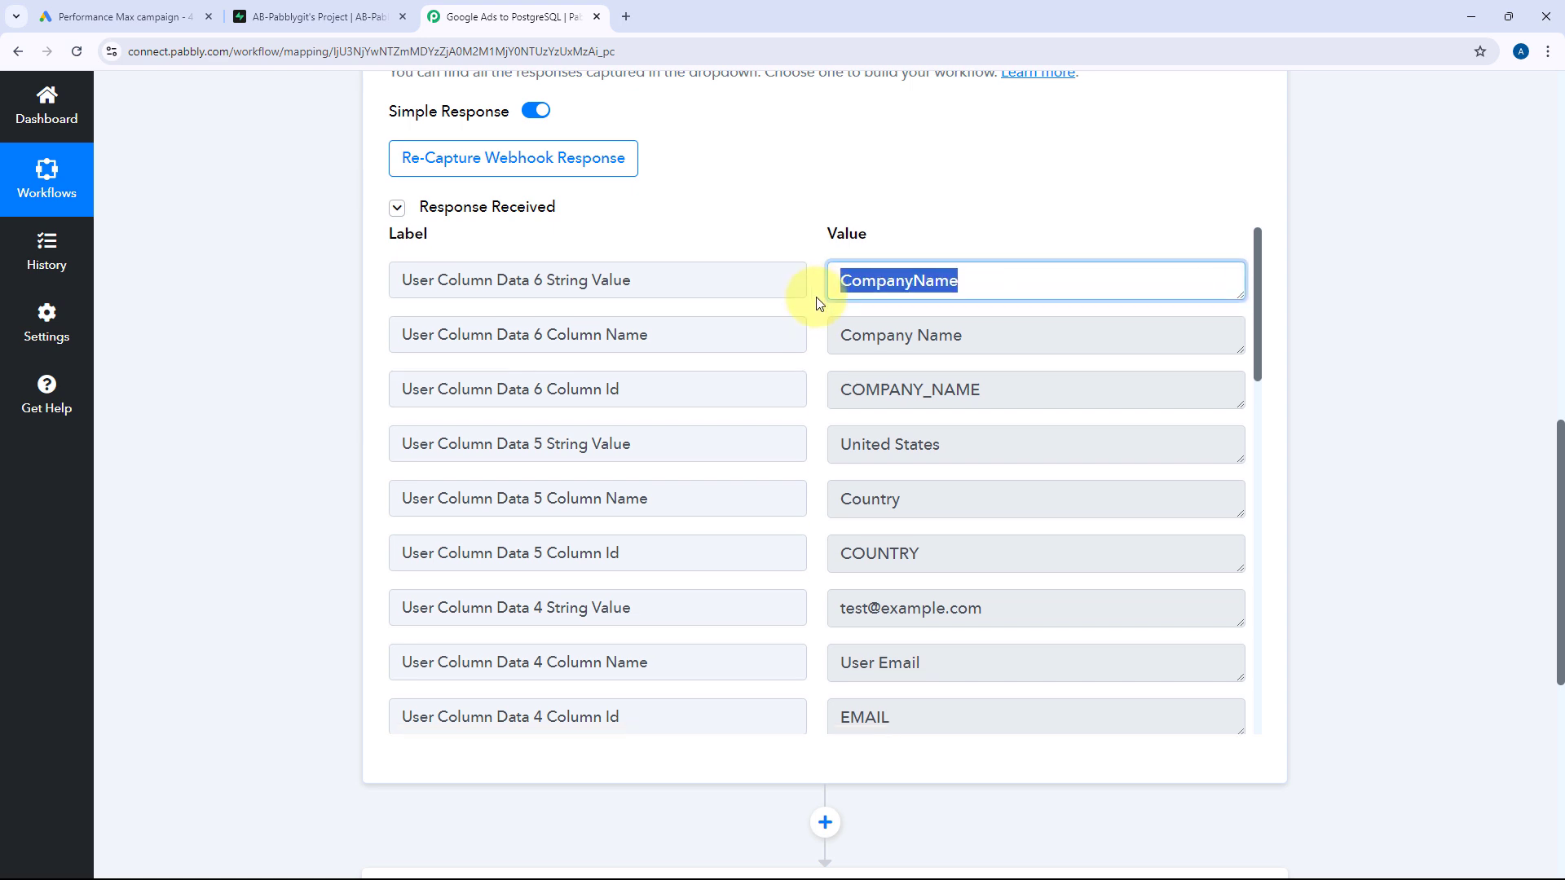
{"action": "scroll", "coordinate": [815, 297], "scroll_direction": "down", "scroll_amount": 2}
{"action": "left_click_drag", "start_coordinate": [940, 303], "coordinate": [816, 307]}
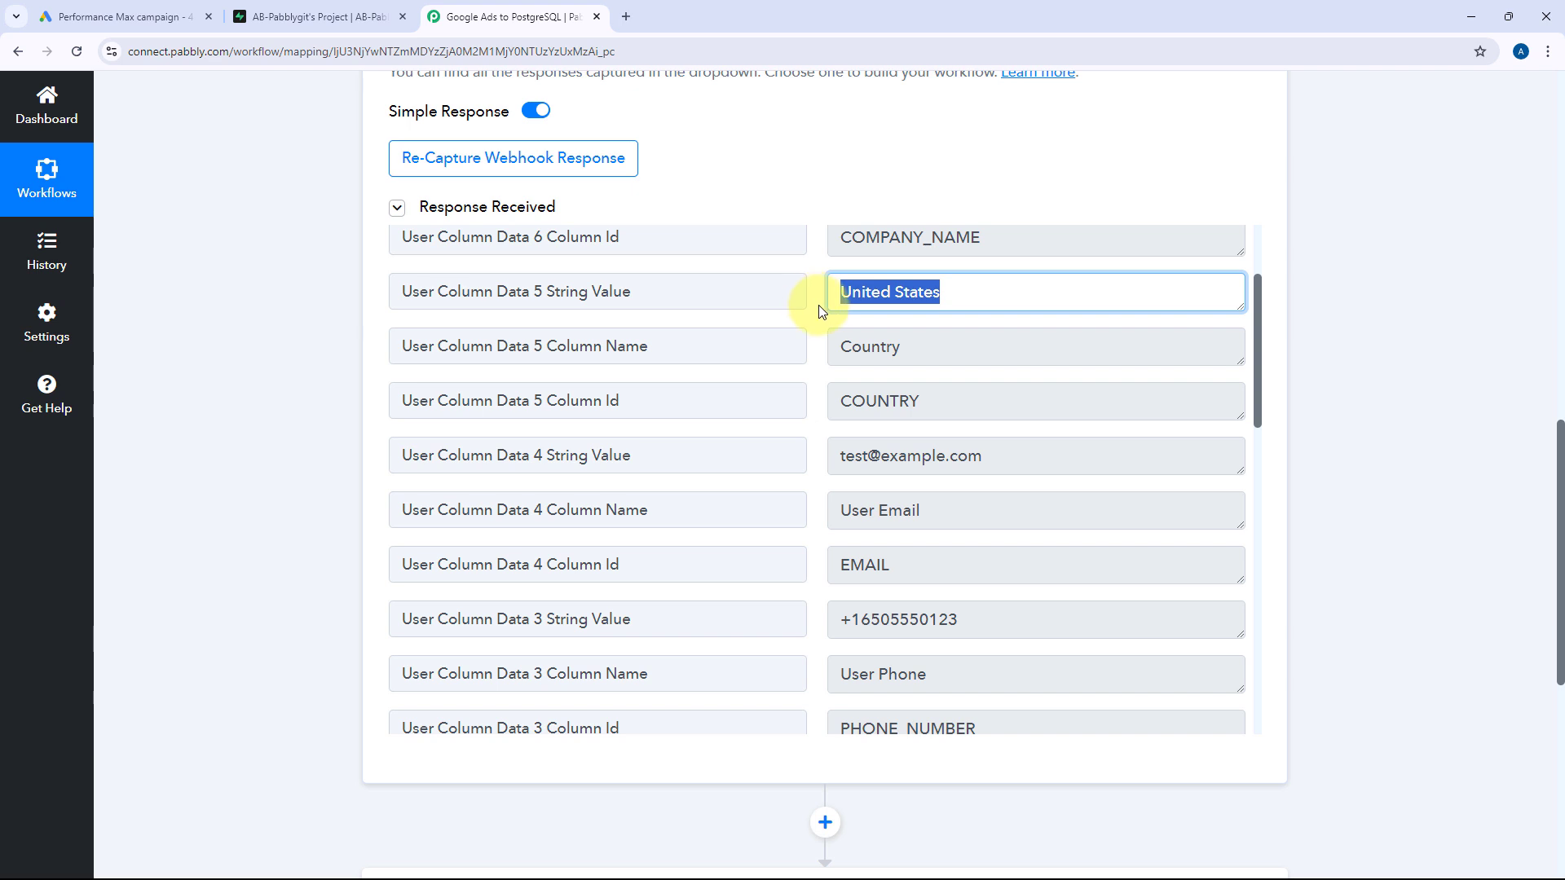
{"action": "scroll", "coordinate": [820, 311], "scroll_direction": "down", "scroll_amount": 2}
{"action": "left_click_drag", "start_coordinate": [958, 359], "coordinate": [821, 376]}
{"action": "scroll", "coordinate": [821, 376], "scroll_direction": "down", "scroll_amount": 3}
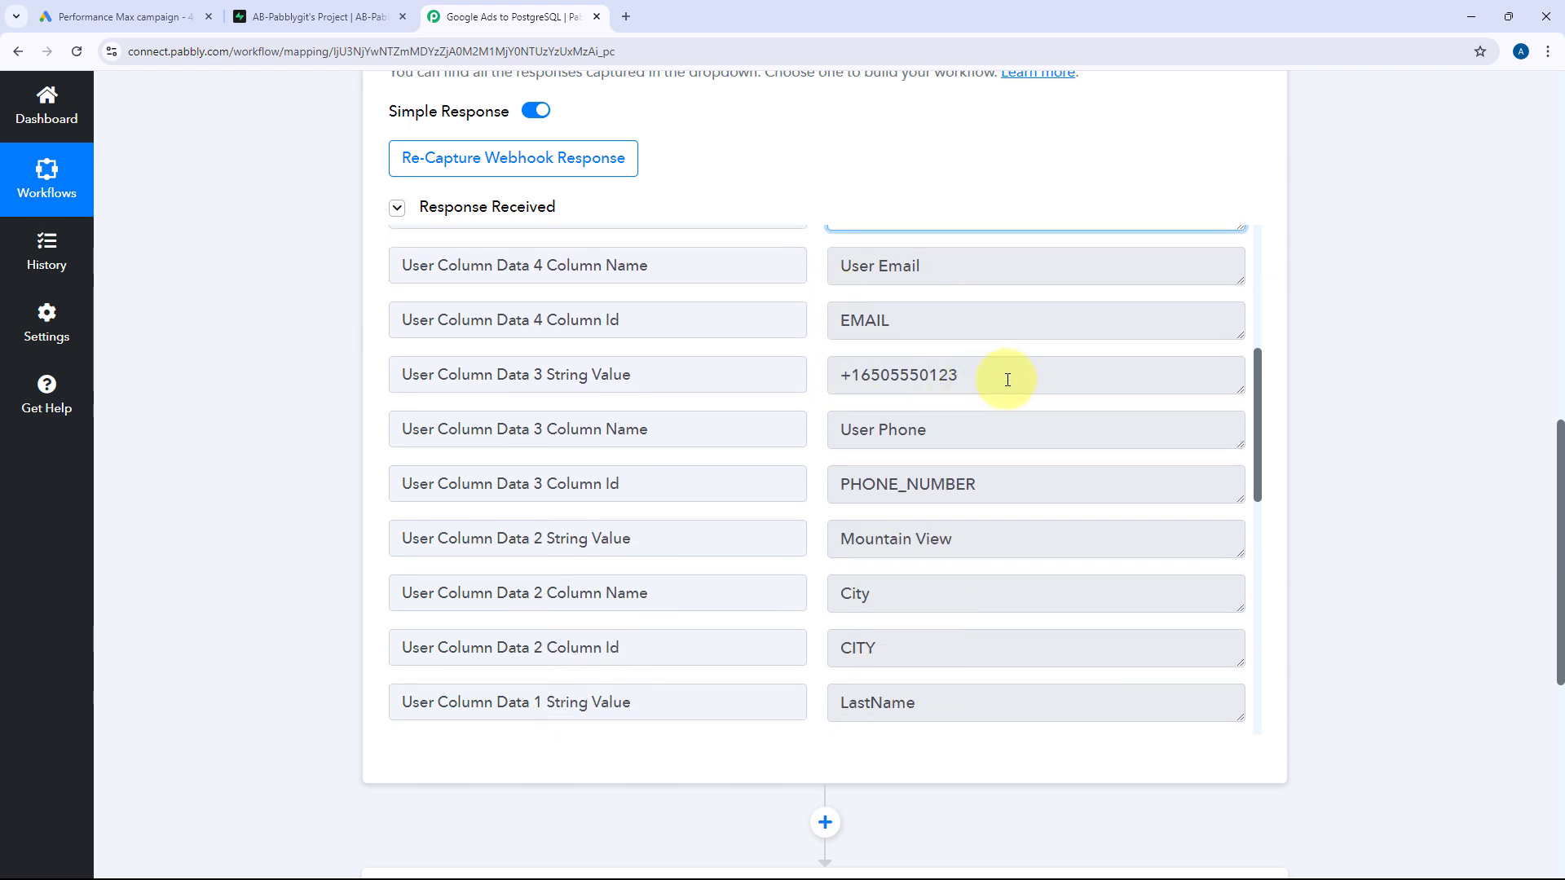
{"action": "left_click_drag", "start_coordinate": [1008, 380], "coordinate": [794, 387]}
{"action": "scroll", "coordinate": [825, 394], "scroll_direction": "down", "scroll_amount": 3}
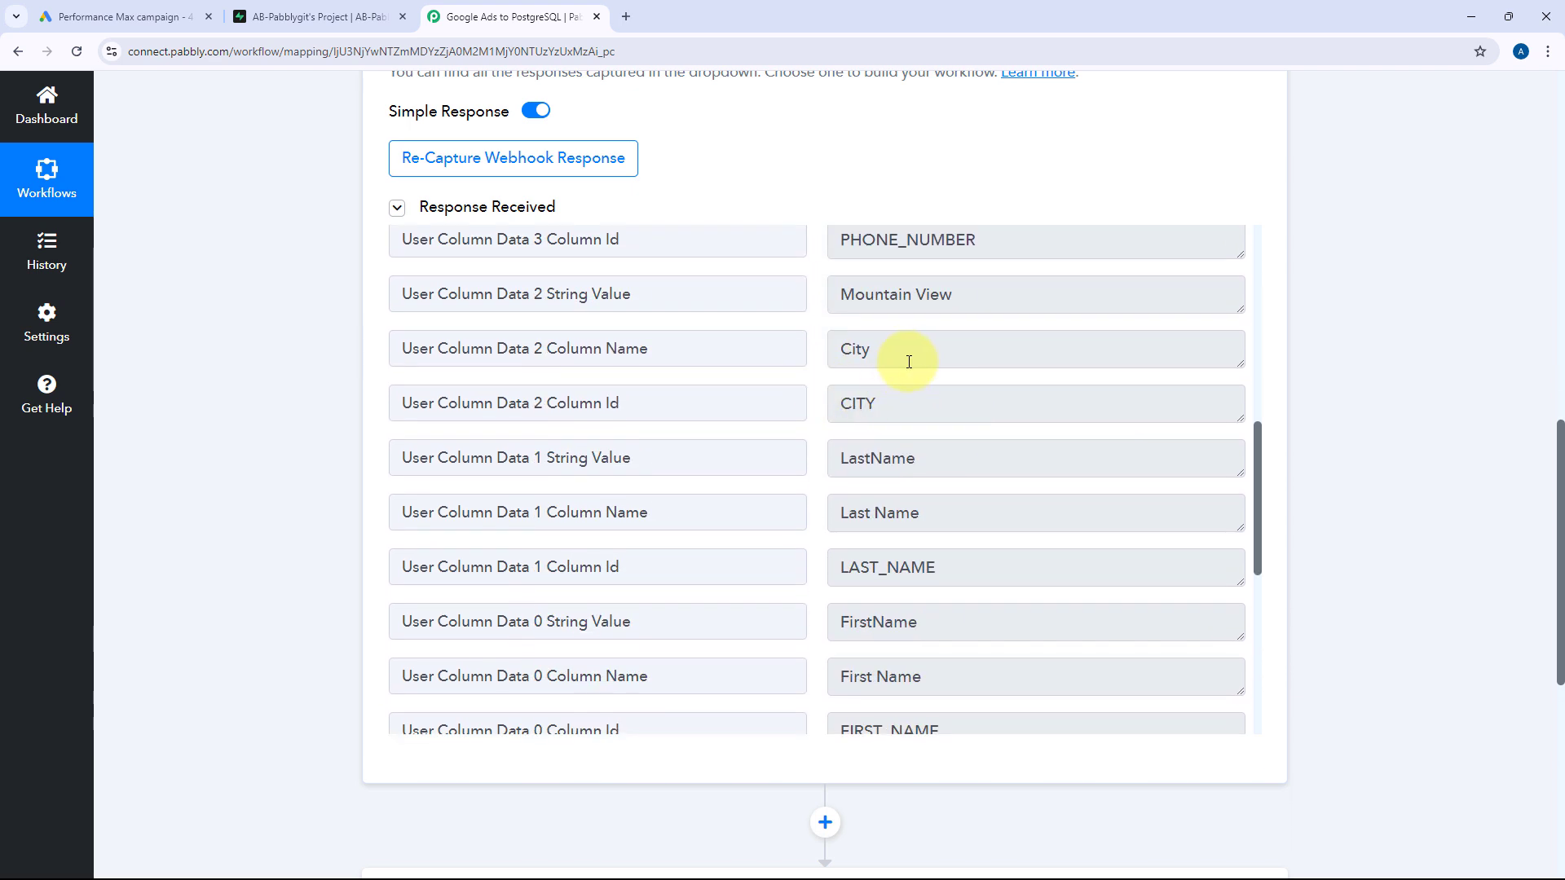
{"action": "left_click_drag", "start_coordinate": [987, 294], "coordinate": [839, 295]}
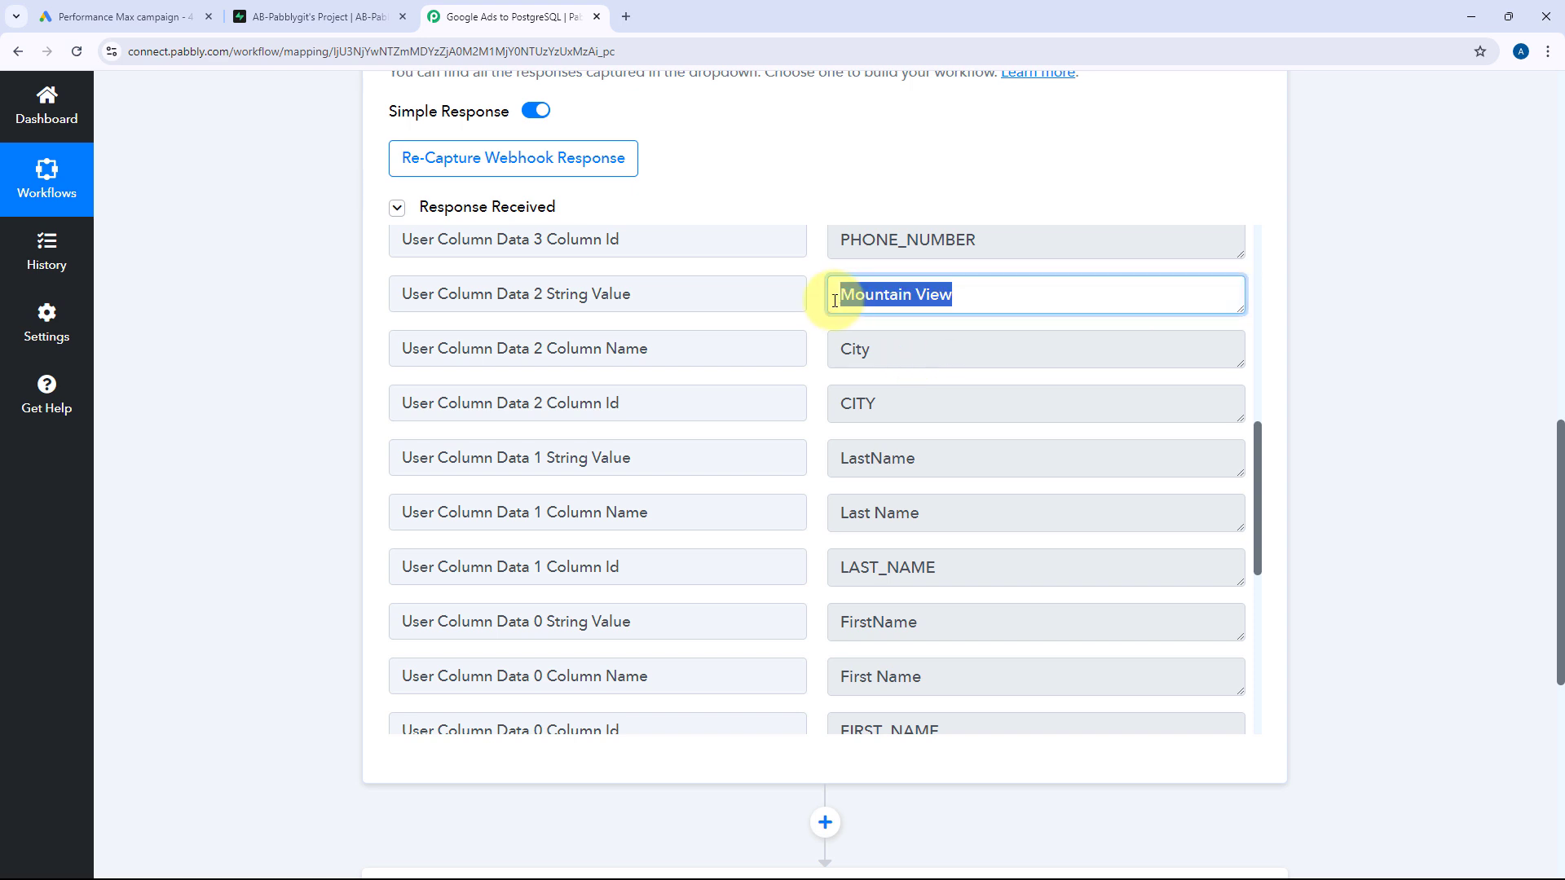
{"action": "scroll", "coordinate": [821, 326], "scroll_direction": "down", "scroll_amount": 1}
{"action": "left_click_drag", "start_coordinate": [981, 380], "coordinate": [787, 384]}
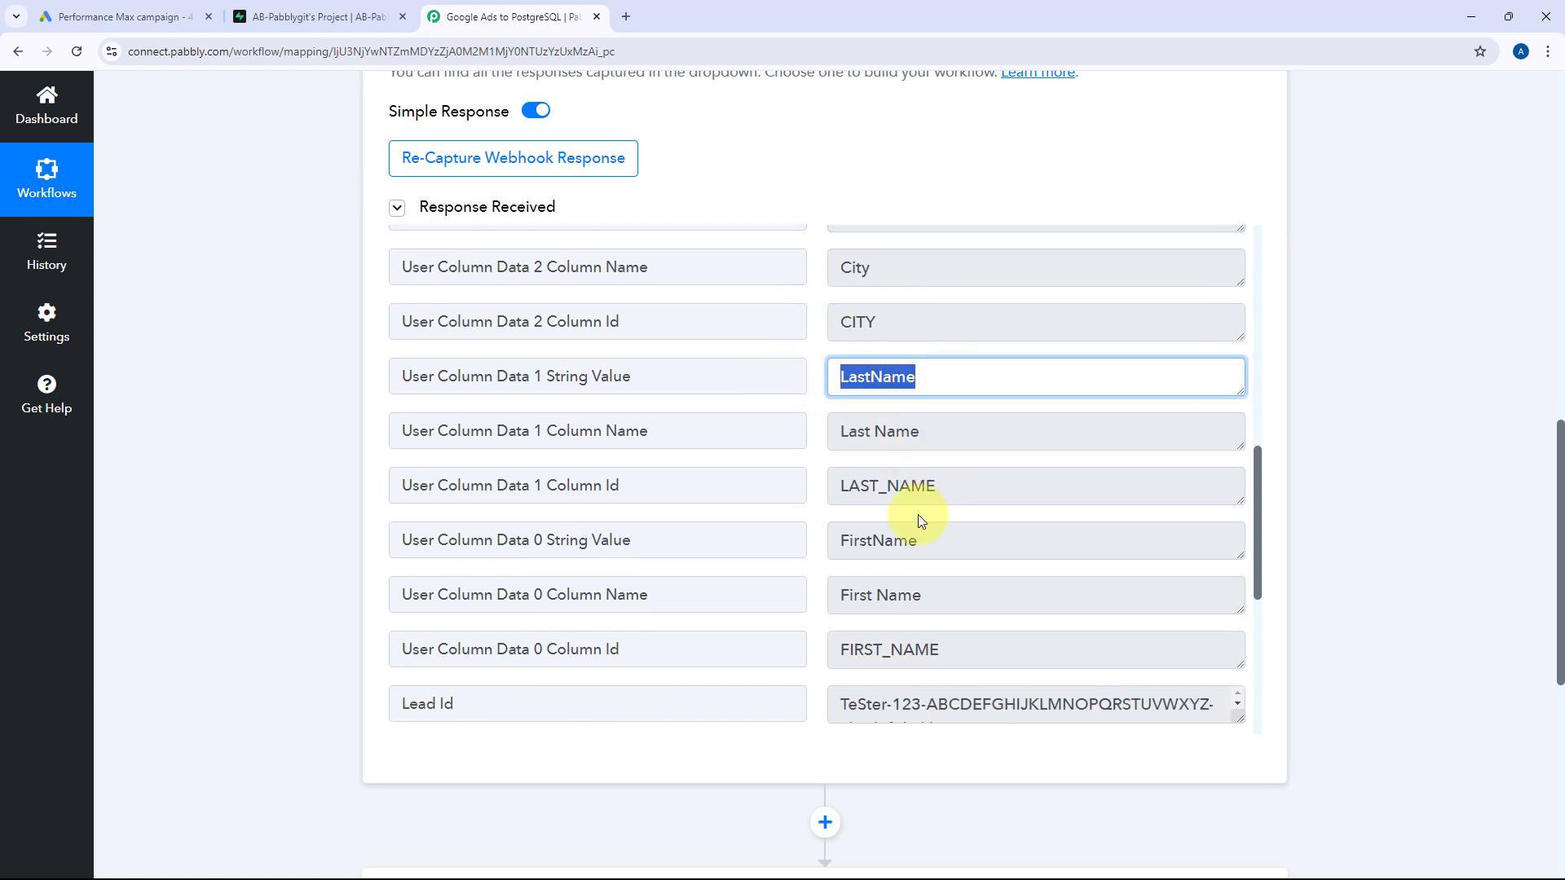
{"action": "double_click", "coordinate": [858, 546]}
{"action": "scroll", "coordinate": [804, 465], "scroll_direction": "down", "scroll_amount": 3}
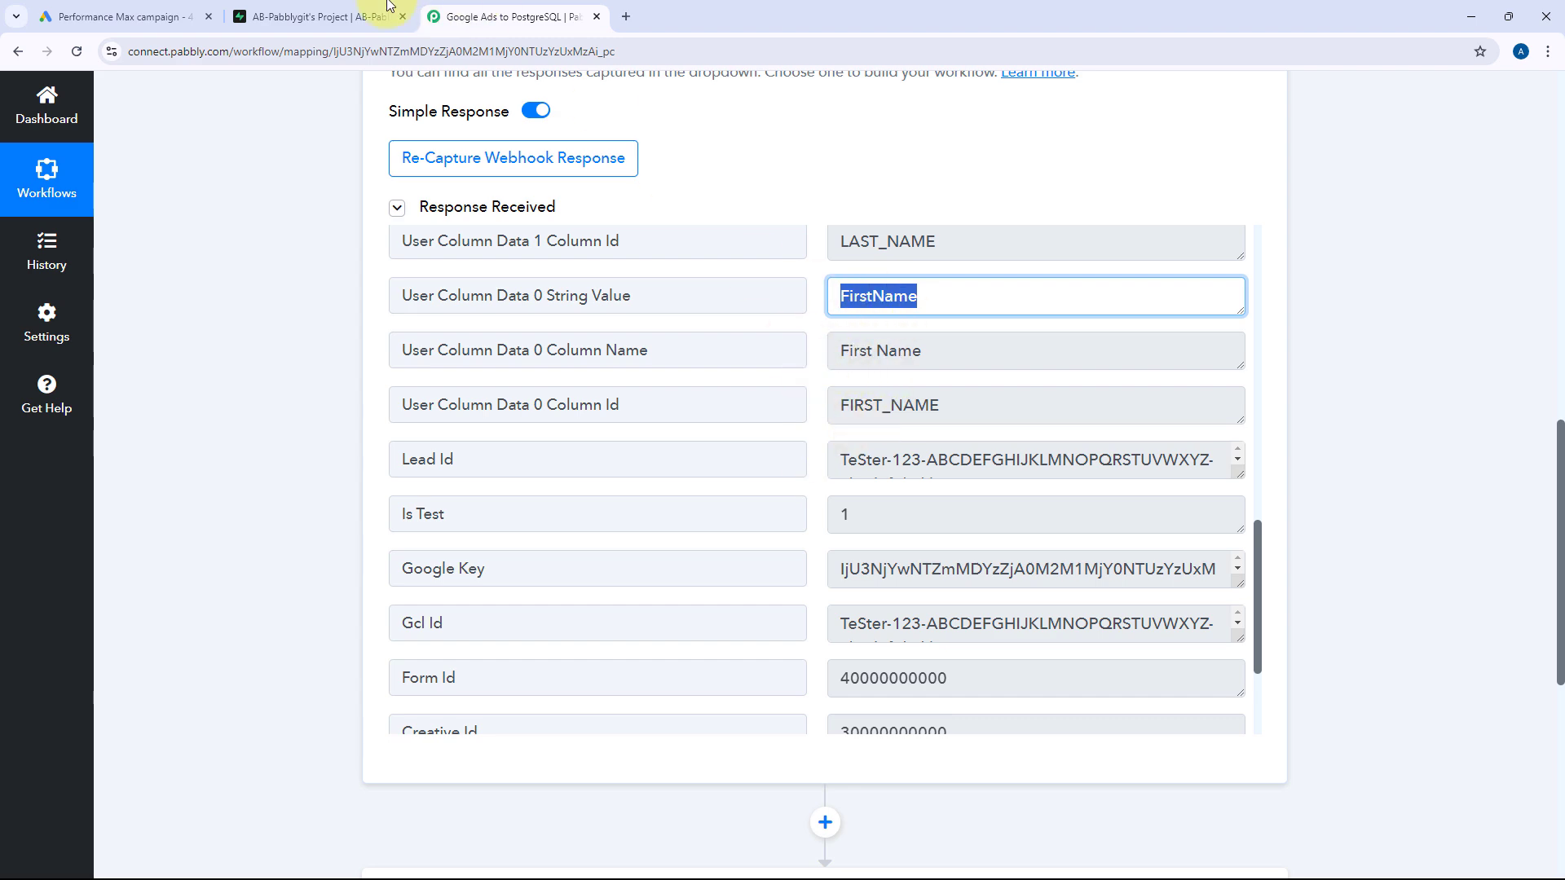
Switch to the Google Ads lead form and review which contact and work information questions are selected
{"action": "left_click", "coordinate": [163, 16]}
{"action": "scroll", "coordinate": [689, 408], "scroll_direction": "down", "scroll_amount": 3}
{"action": "scroll", "coordinate": [695, 412], "scroll_direction": "down", "scroll_amount": 3}
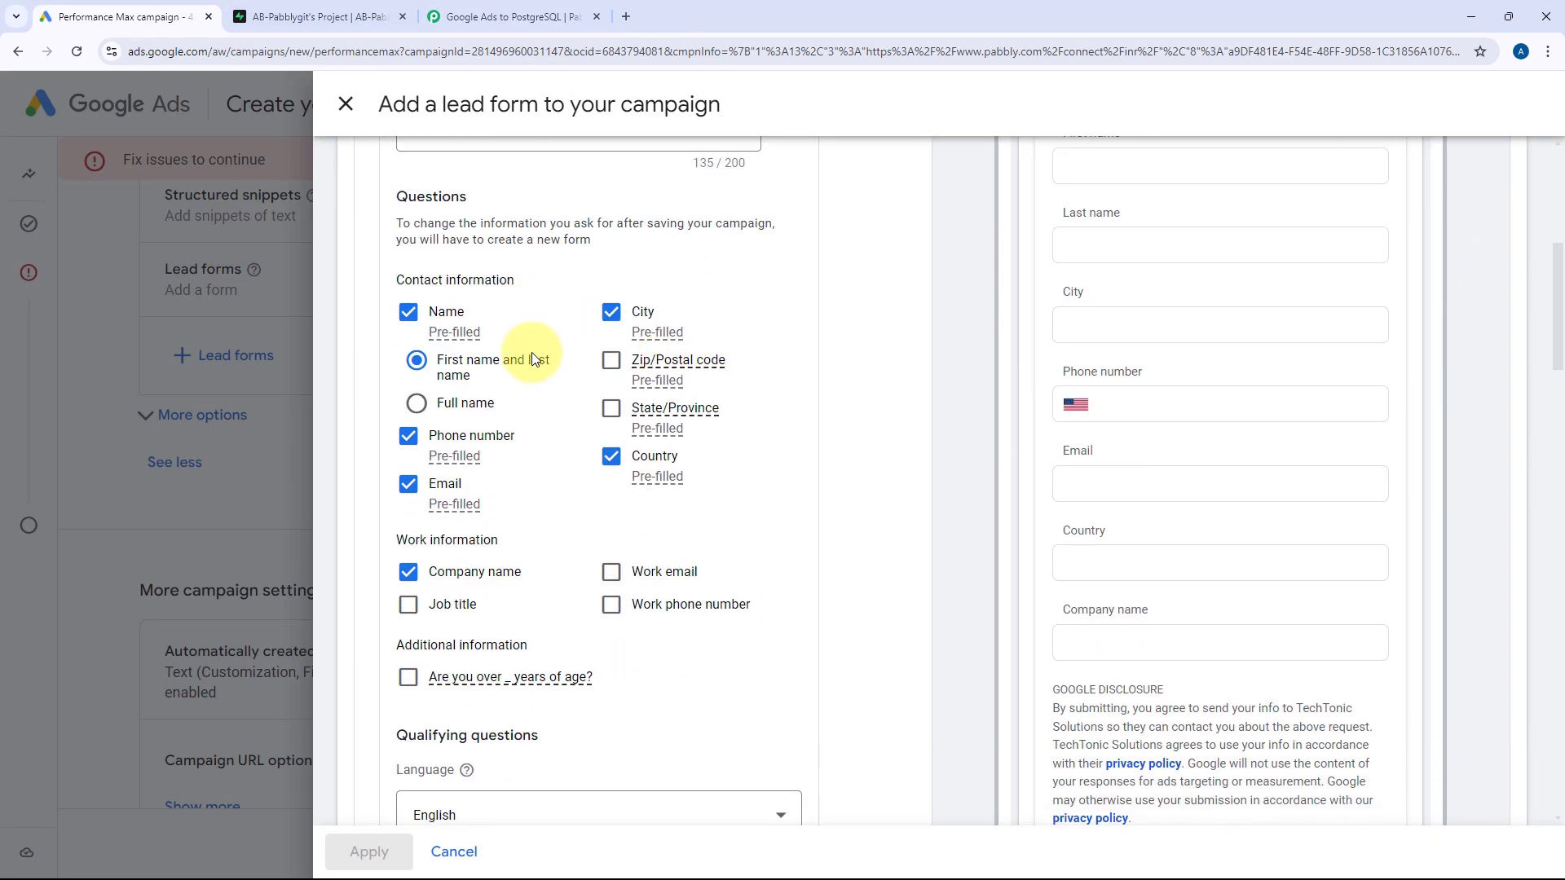
Return to the Pabbly Connect workflow and examine the full Lead Id value in the captured response
{"action": "left_click", "coordinate": [481, 18]}
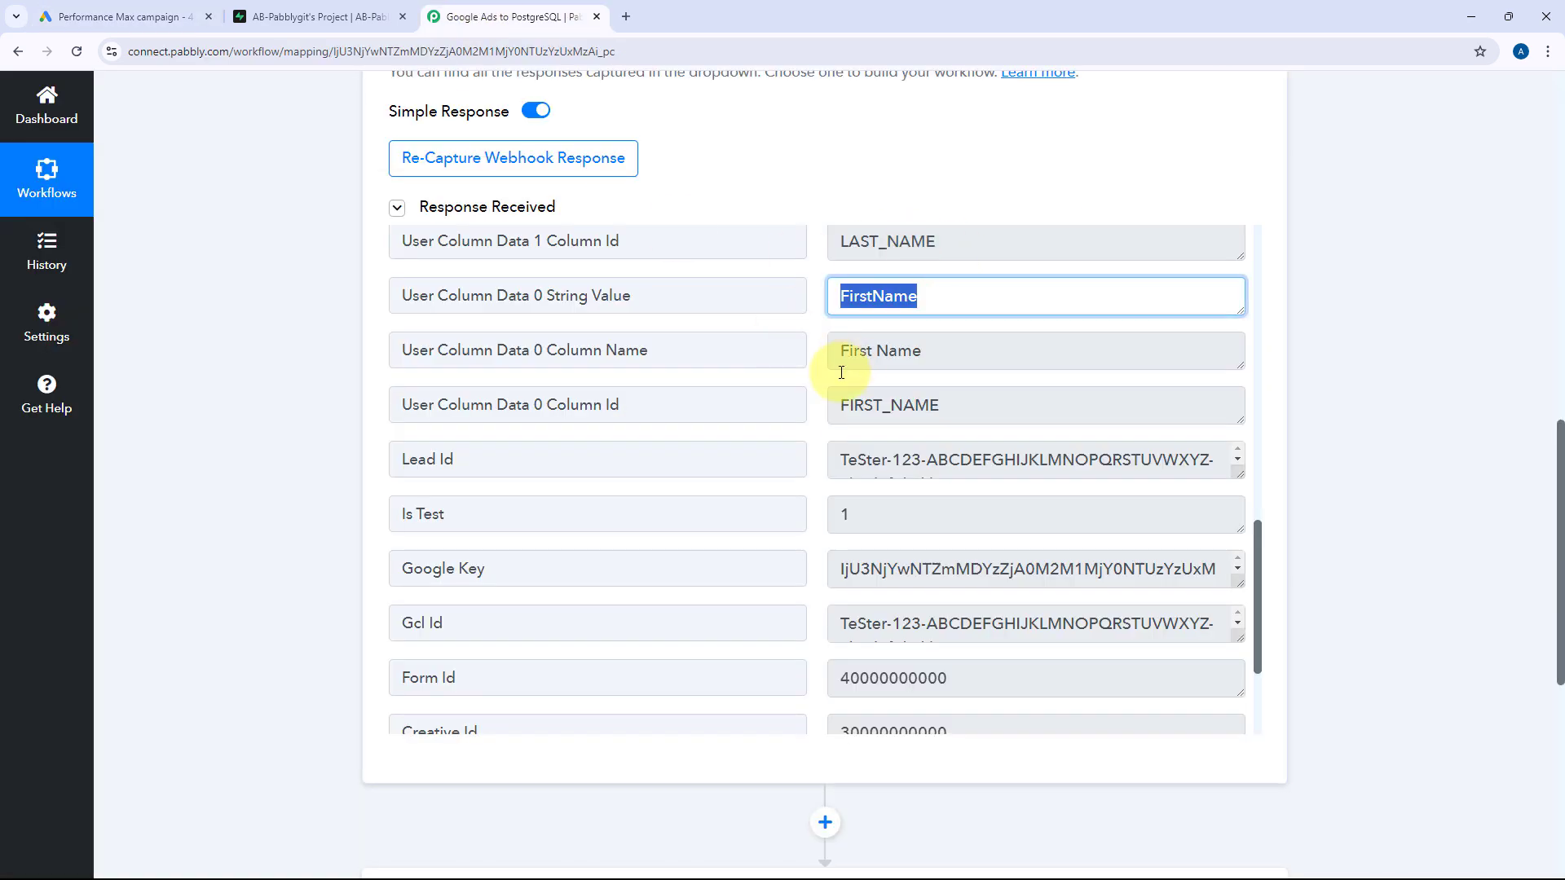
{"action": "left_click_drag", "start_coordinate": [842, 454], "coordinate": [1146, 489]}
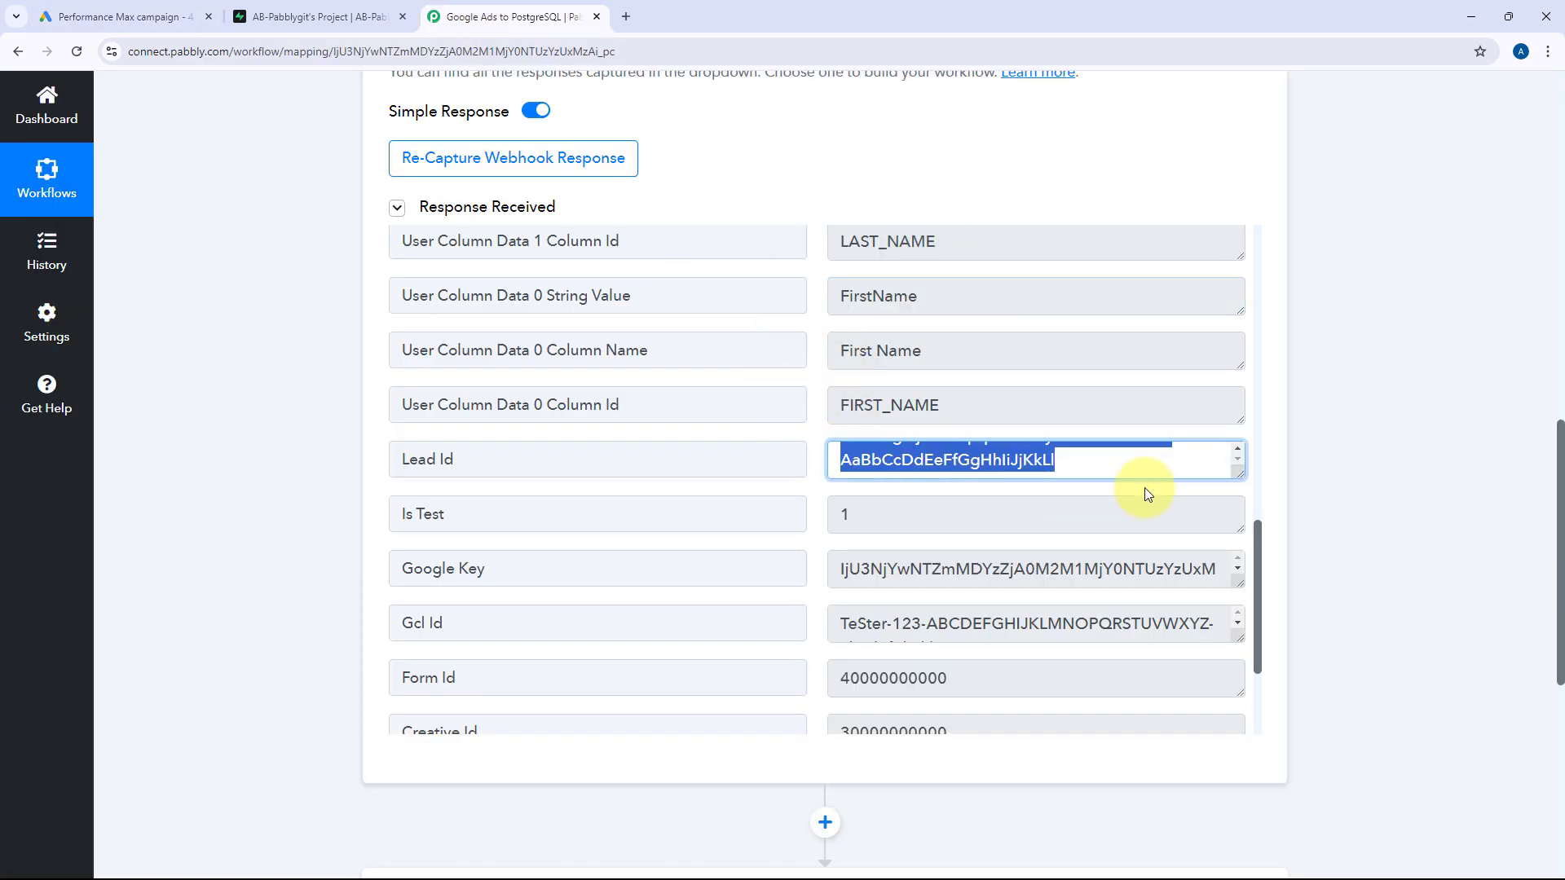
{"action": "left_click_drag", "start_coordinate": [1237, 472], "coordinate": [1234, 570]}
{"action": "left_click", "coordinate": [819, 434]}
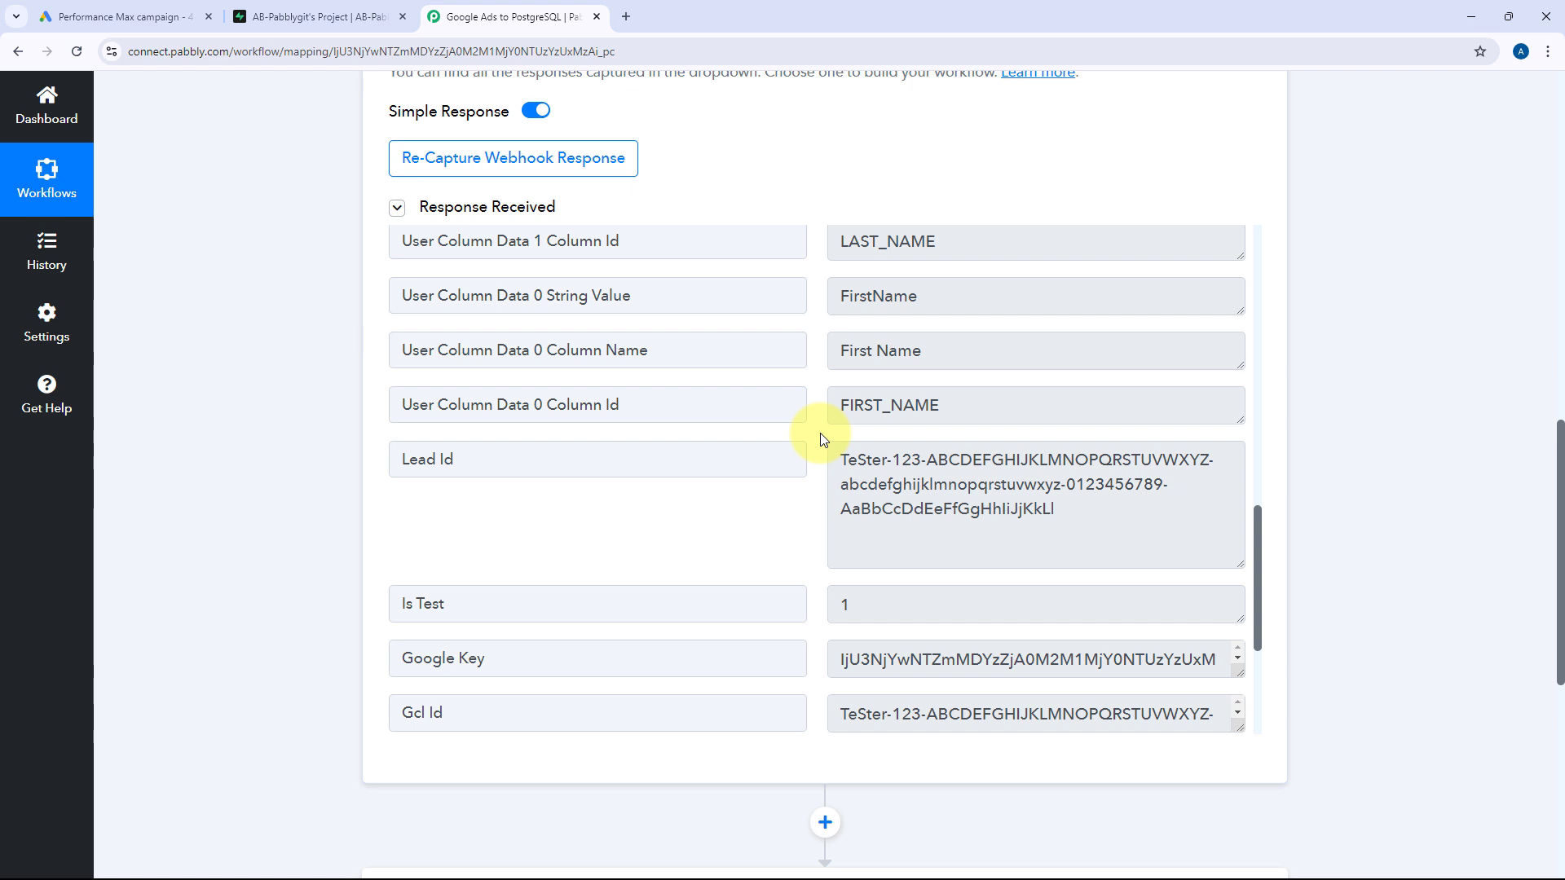
{"action": "scroll", "coordinate": [828, 424], "scroll_direction": "up", "scroll_amount": 6}
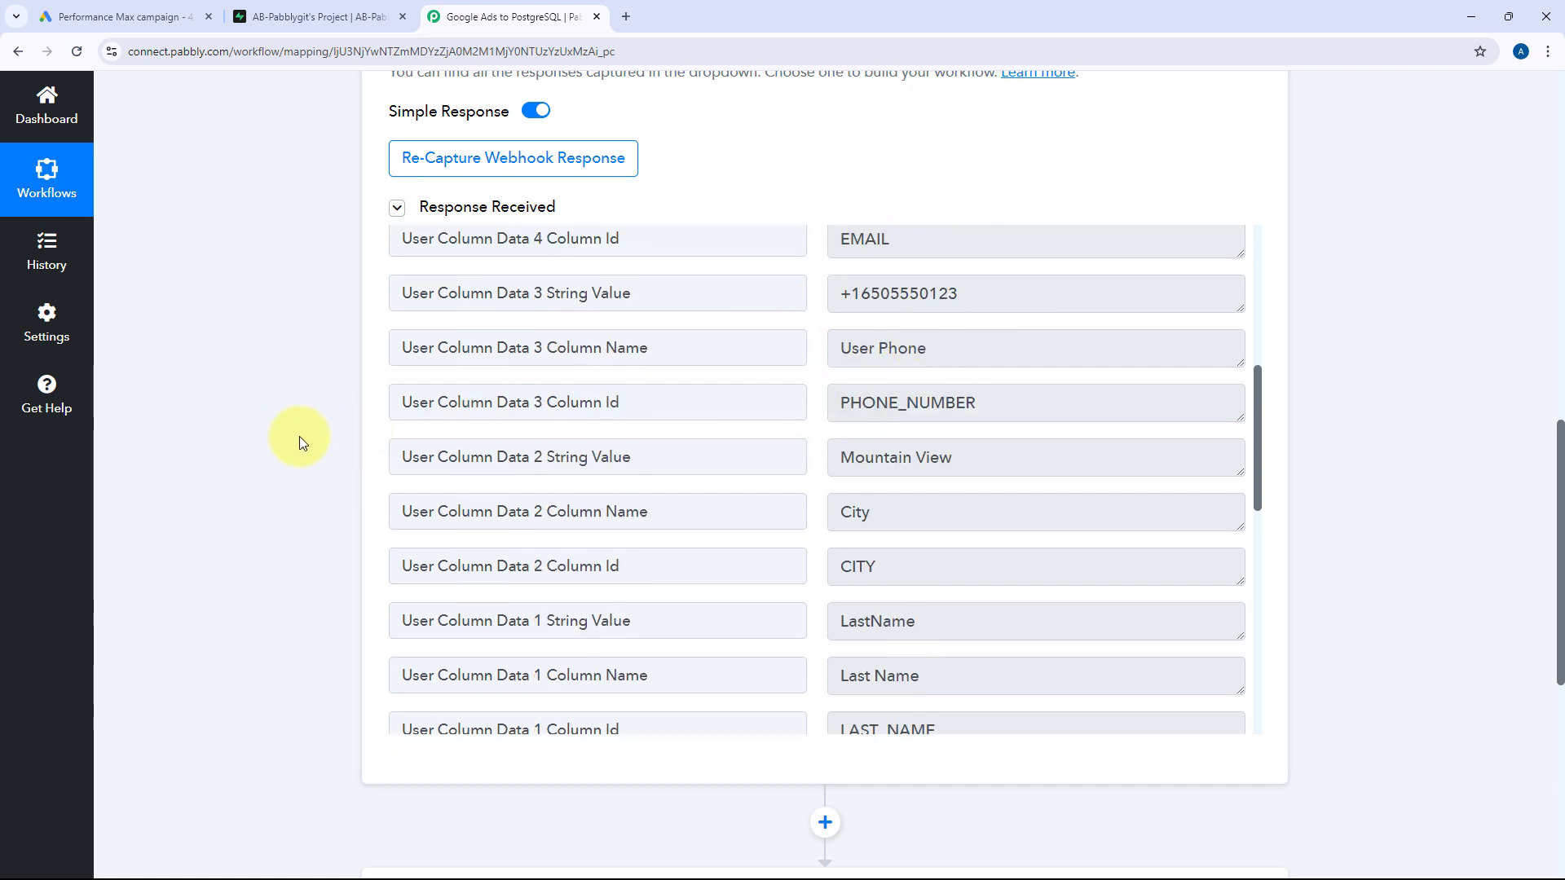
Open the workflow's second step and choose PostgreSQL as its action app
{"action": "scroll", "coordinate": [300, 437], "scroll_direction": "down", "scroll_amount": 7}
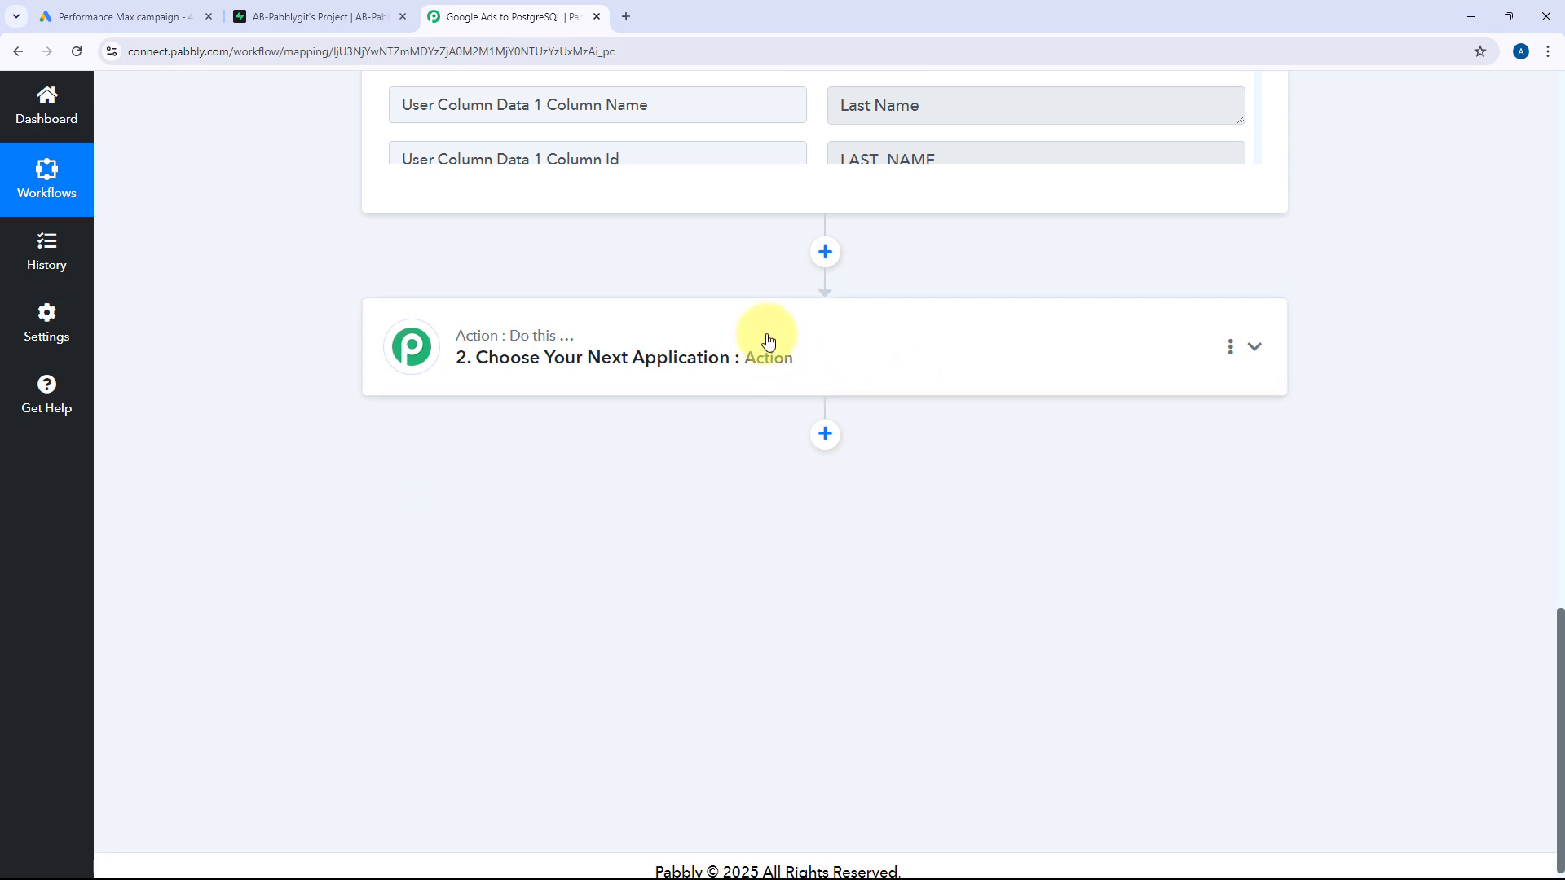
{"action": "left_click", "coordinate": [764, 348]}
{"action": "left_click", "coordinate": [482, 415]}
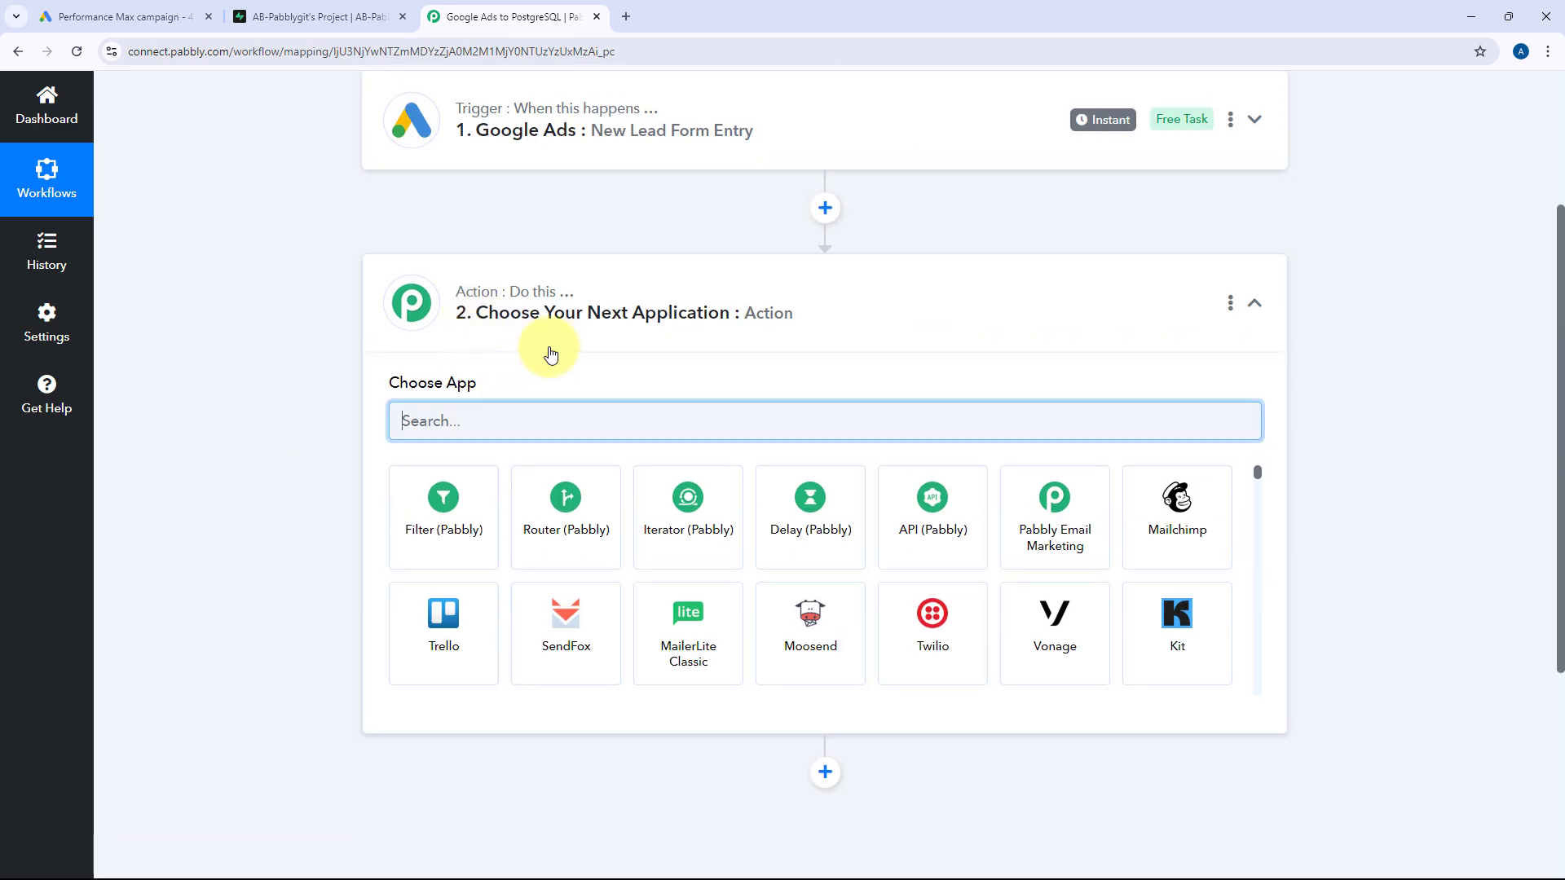
{"action": "type", "text": "Postg"}
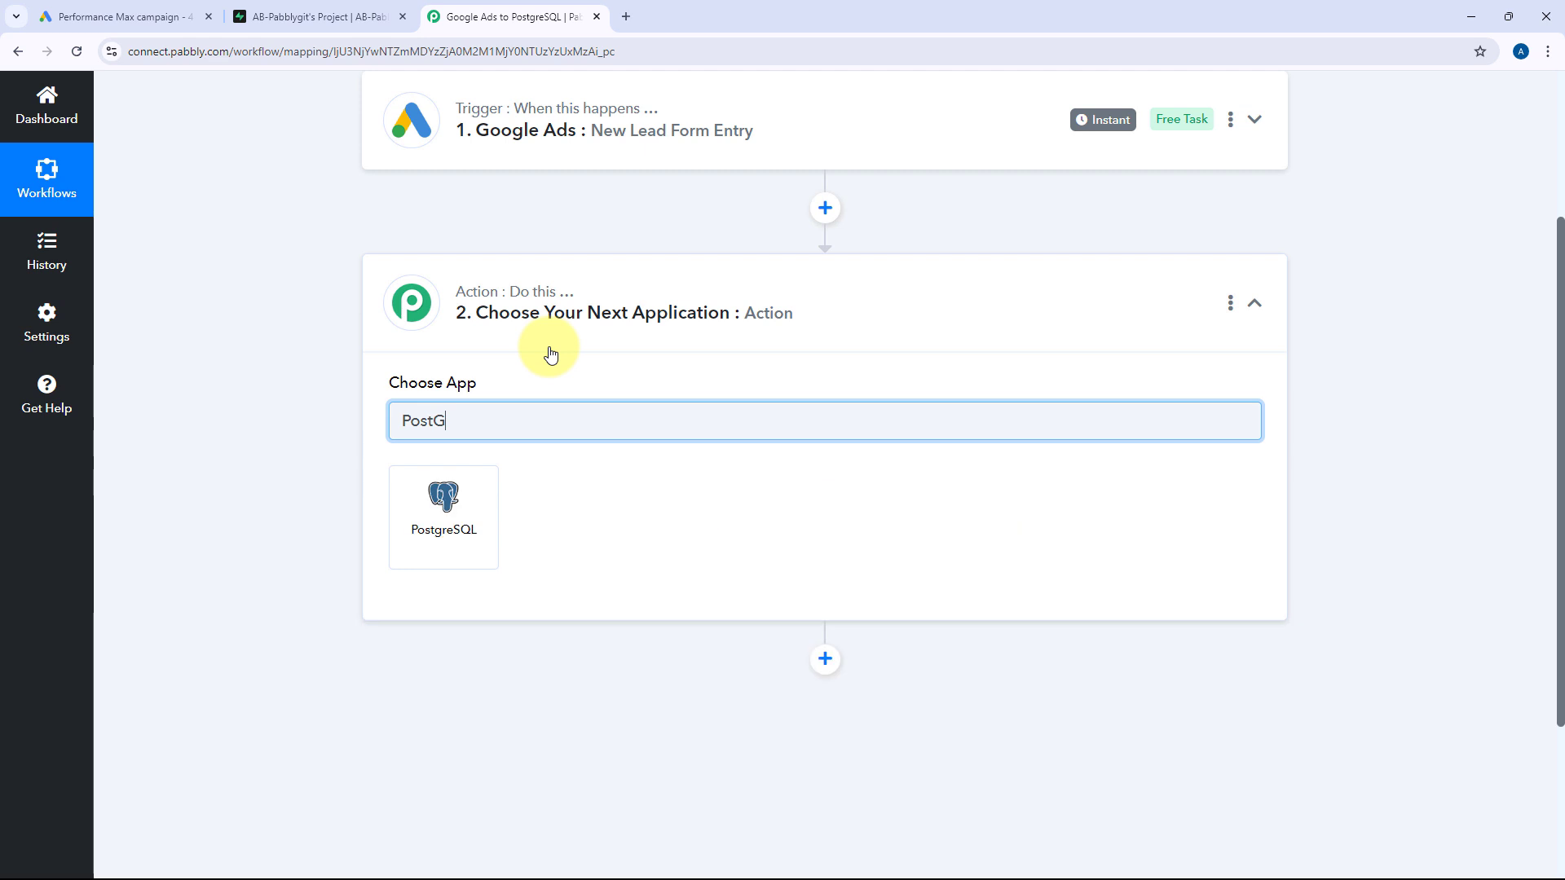
{"action": "key", "text": "BackSpace"}
{"action": "type", "text": "r"}
{"action": "key", "text": "BackSpace"}
{"action": "type", "text": "g"}
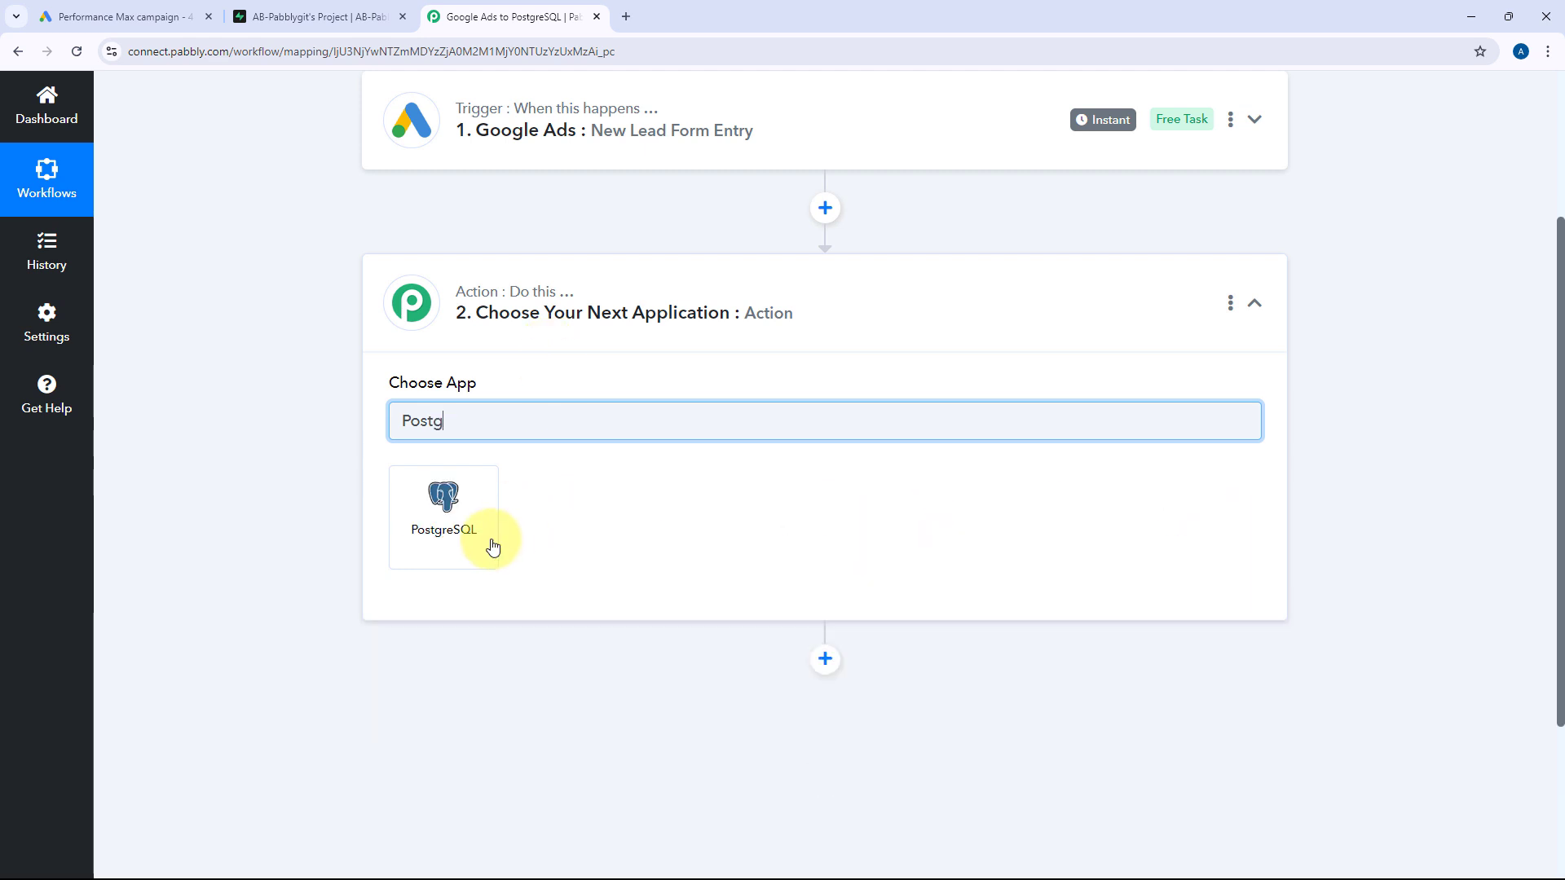
{"action": "left_click", "coordinate": [454, 516]}
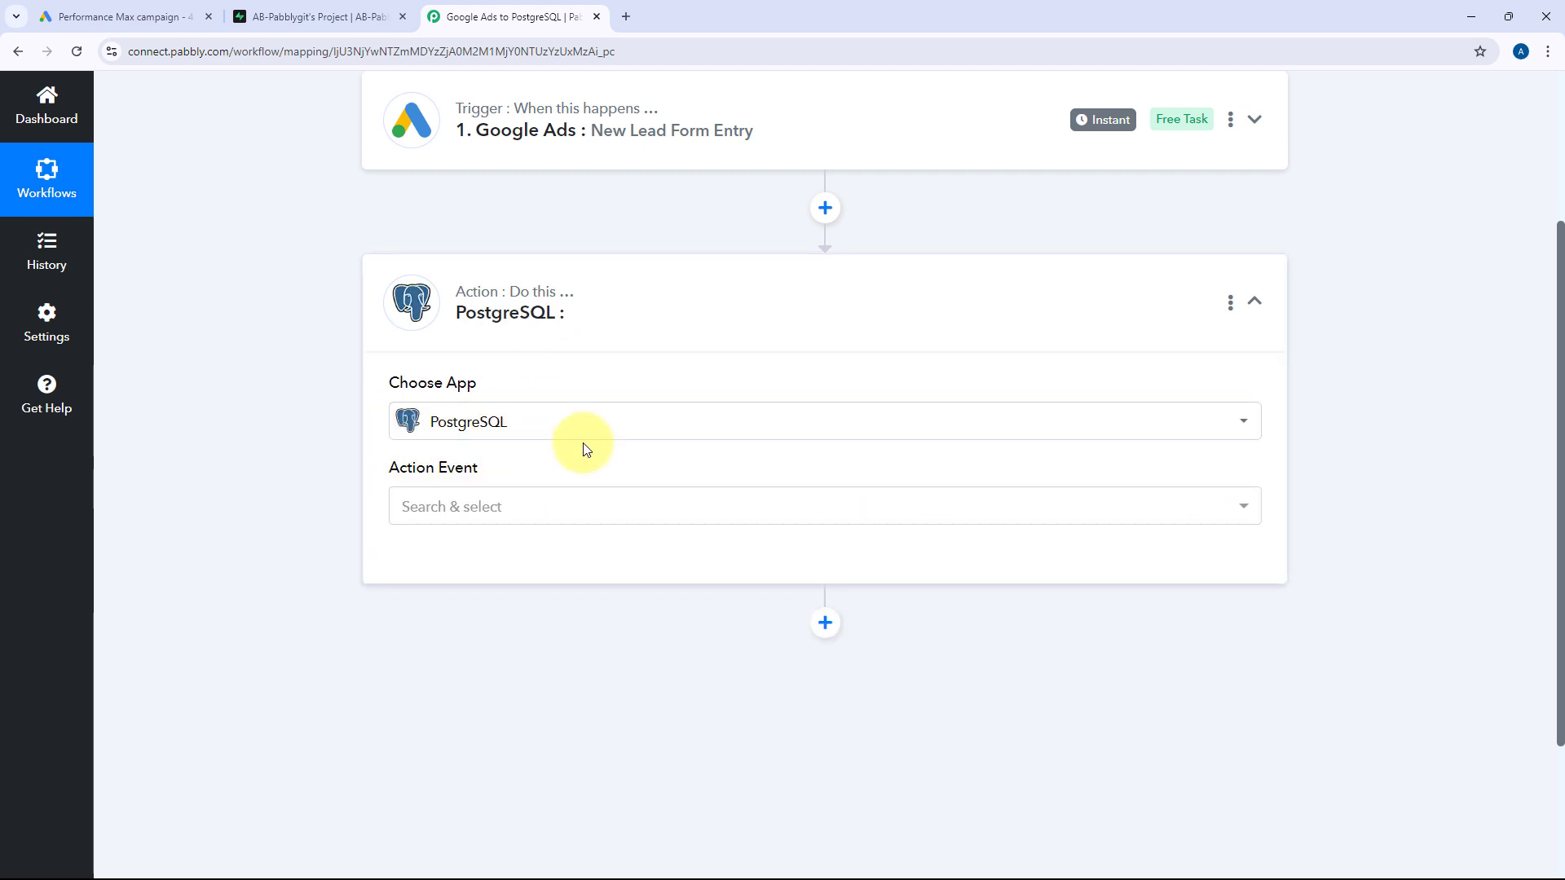
Set the PostgreSQL action event to Insert Row Into A Table and open its account connection settings
{"action": "scroll", "coordinate": [585, 445], "scroll_direction": "down", "scroll_amount": 2}
{"action": "left_click", "coordinate": [563, 349]}
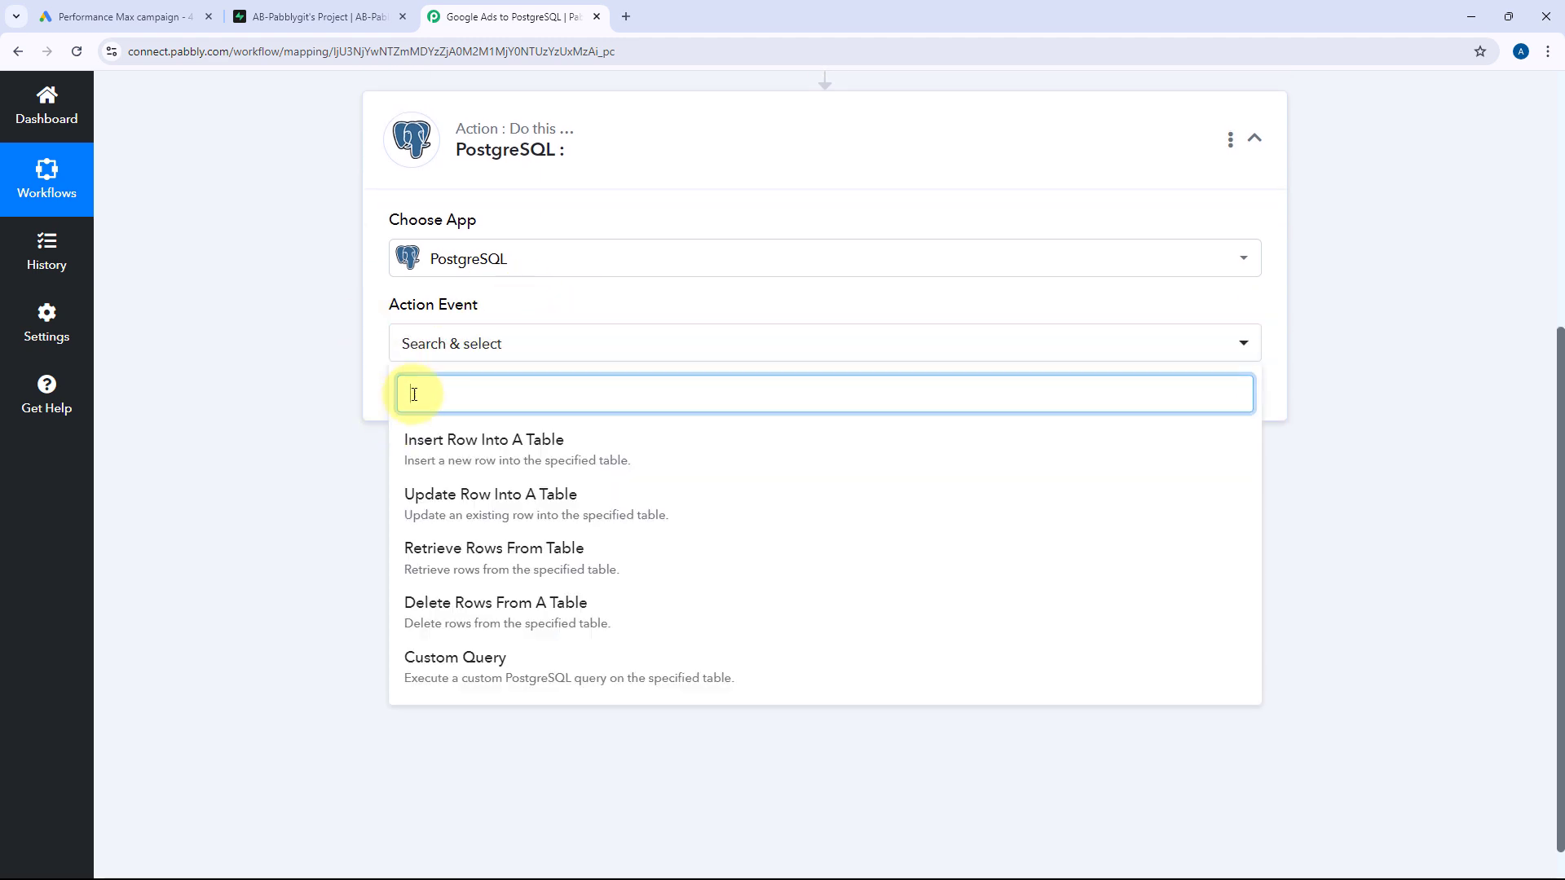
{"action": "left_click", "coordinate": [568, 451]}
{"action": "left_click", "coordinate": [454, 412]}
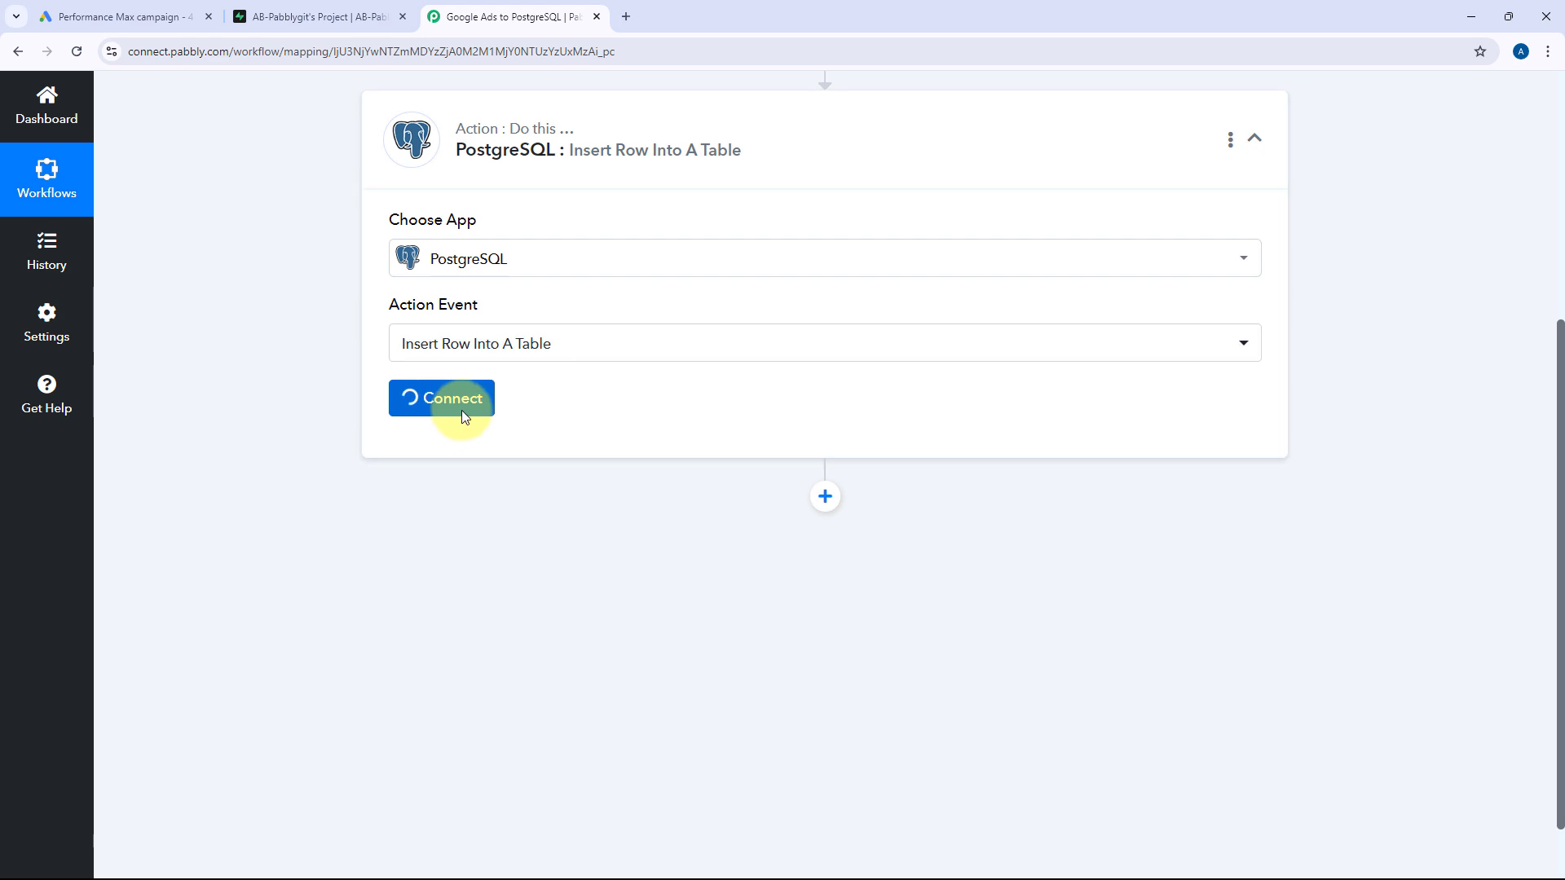
Choose to add a new PostgreSQL connection and review the username, password, hostname, database and port fields it requires
{"action": "left_click", "coordinate": [723, 271]}
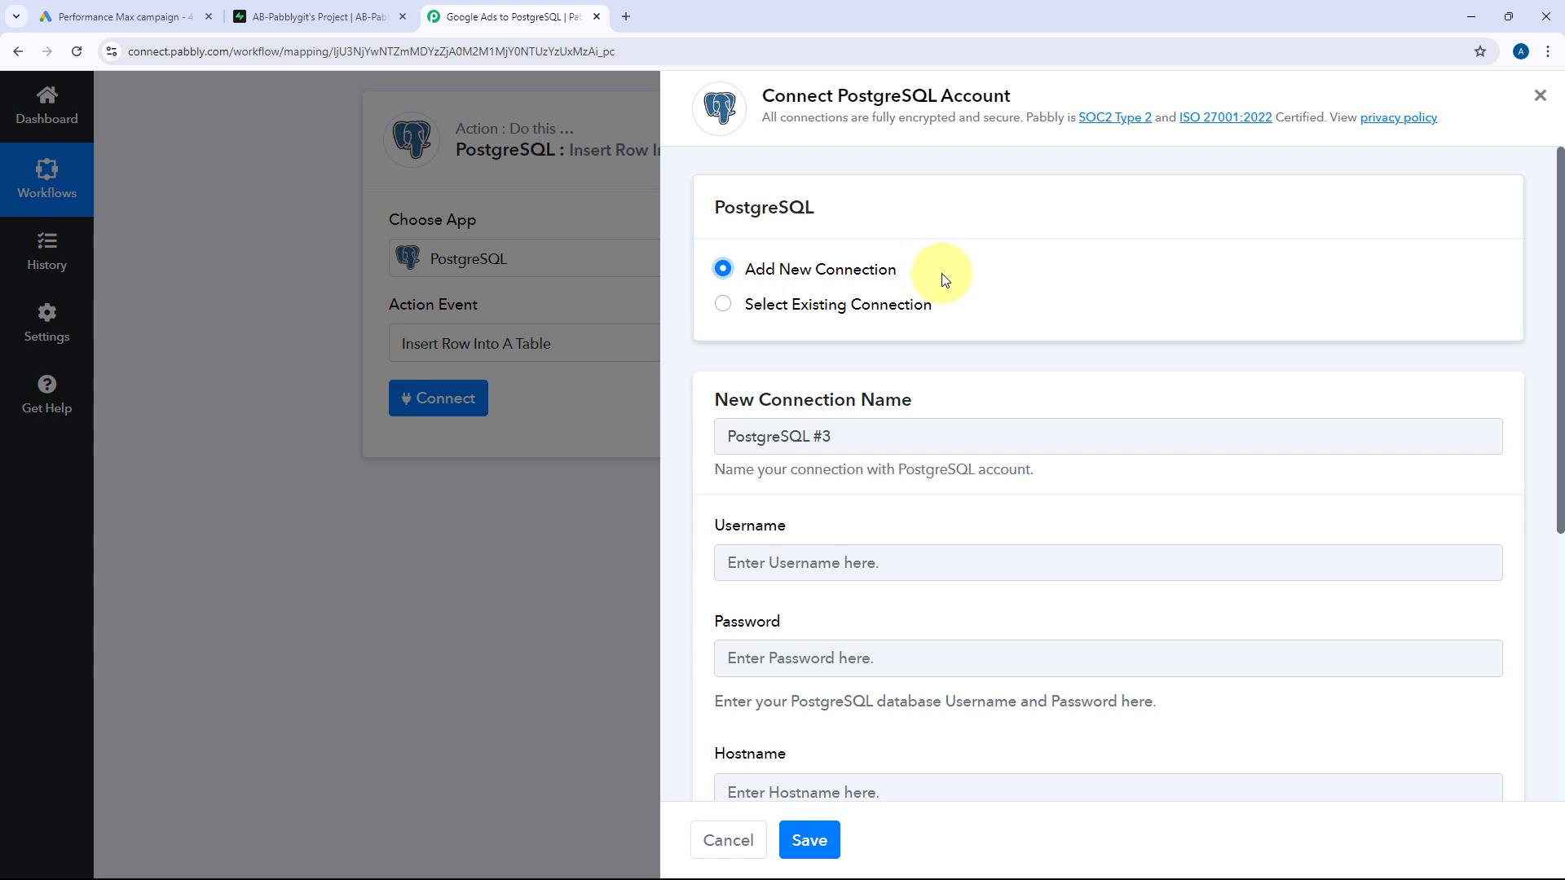
{"action": "scroll", "coordinate": [945, 279], "scroll_direction": "down", "scroll_amount": 3}
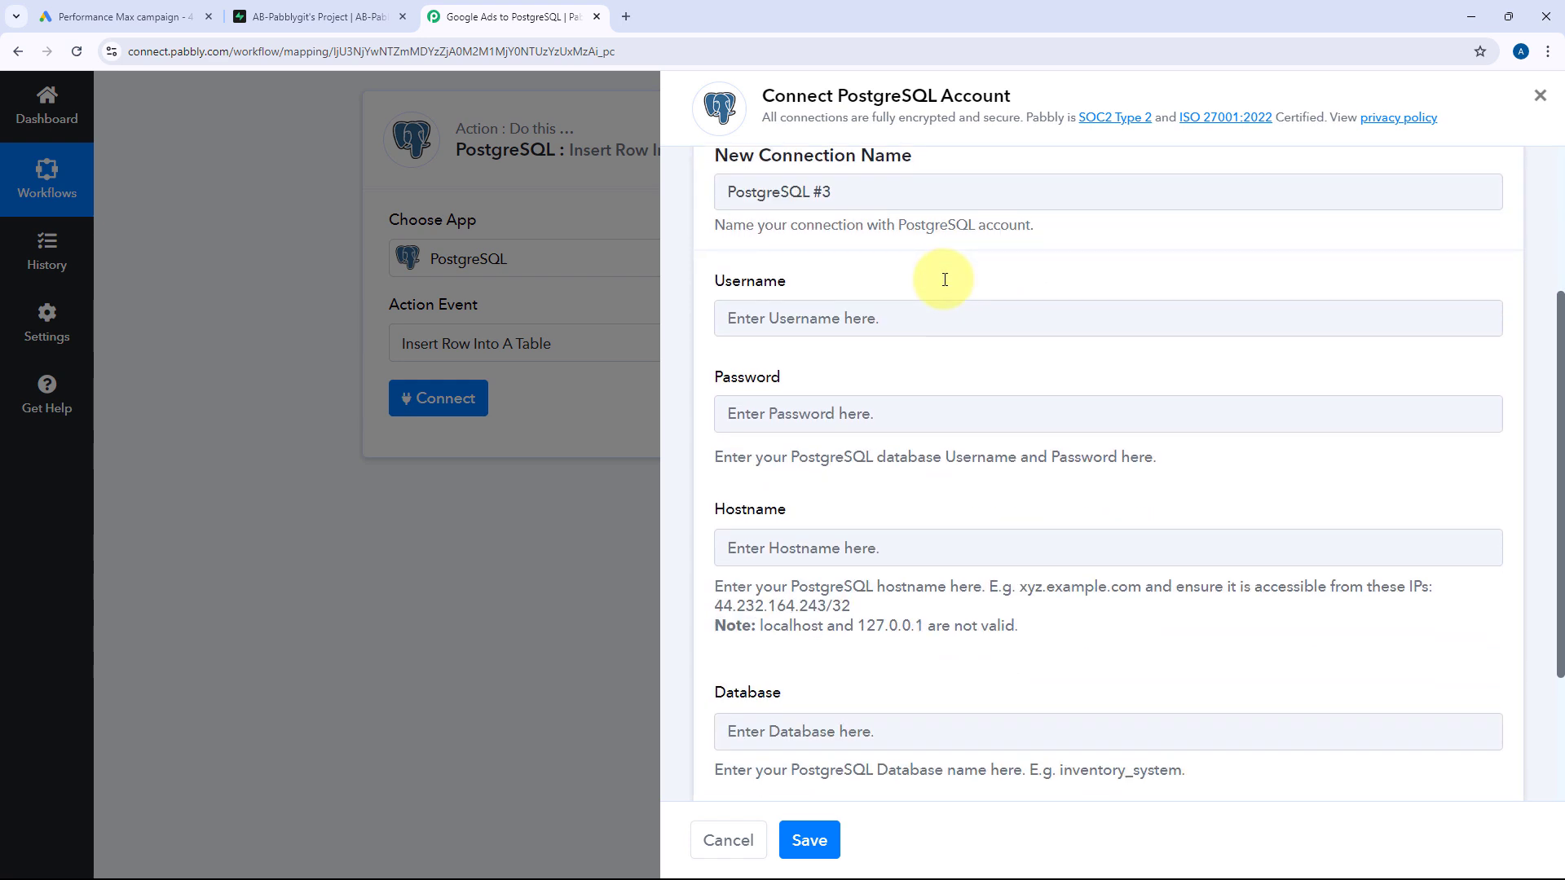
{"action": "scroll", "coordinate": [944, 289], "scroll_direction": "down", "scroll_amount": 1}
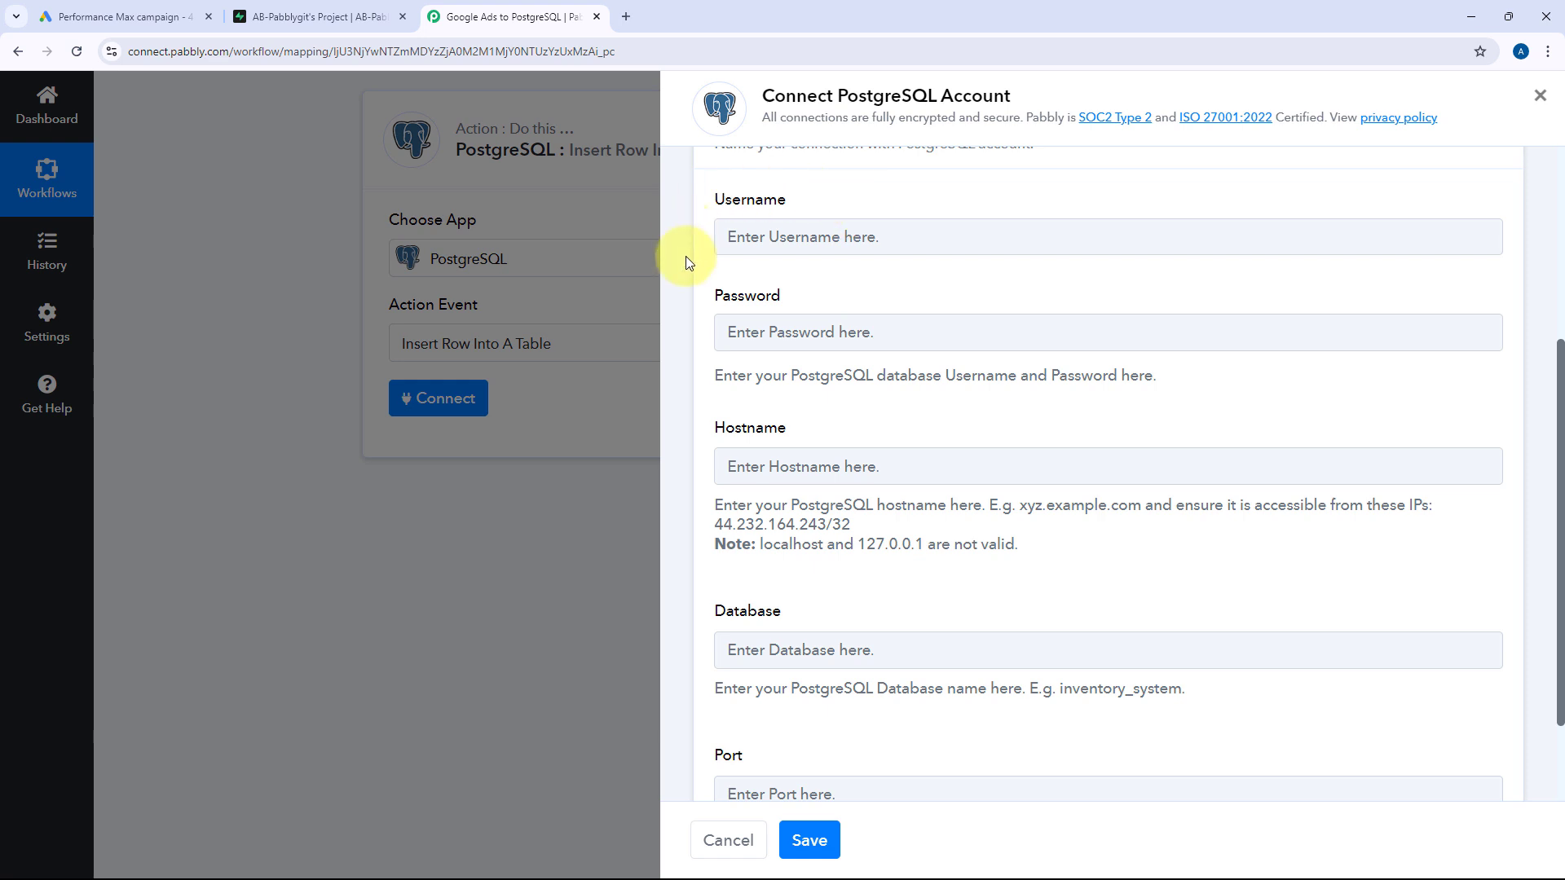
{"action": "scroll", "coordinate": [880, 318], "scroll_direction": "down", "scroll_amount": 2}
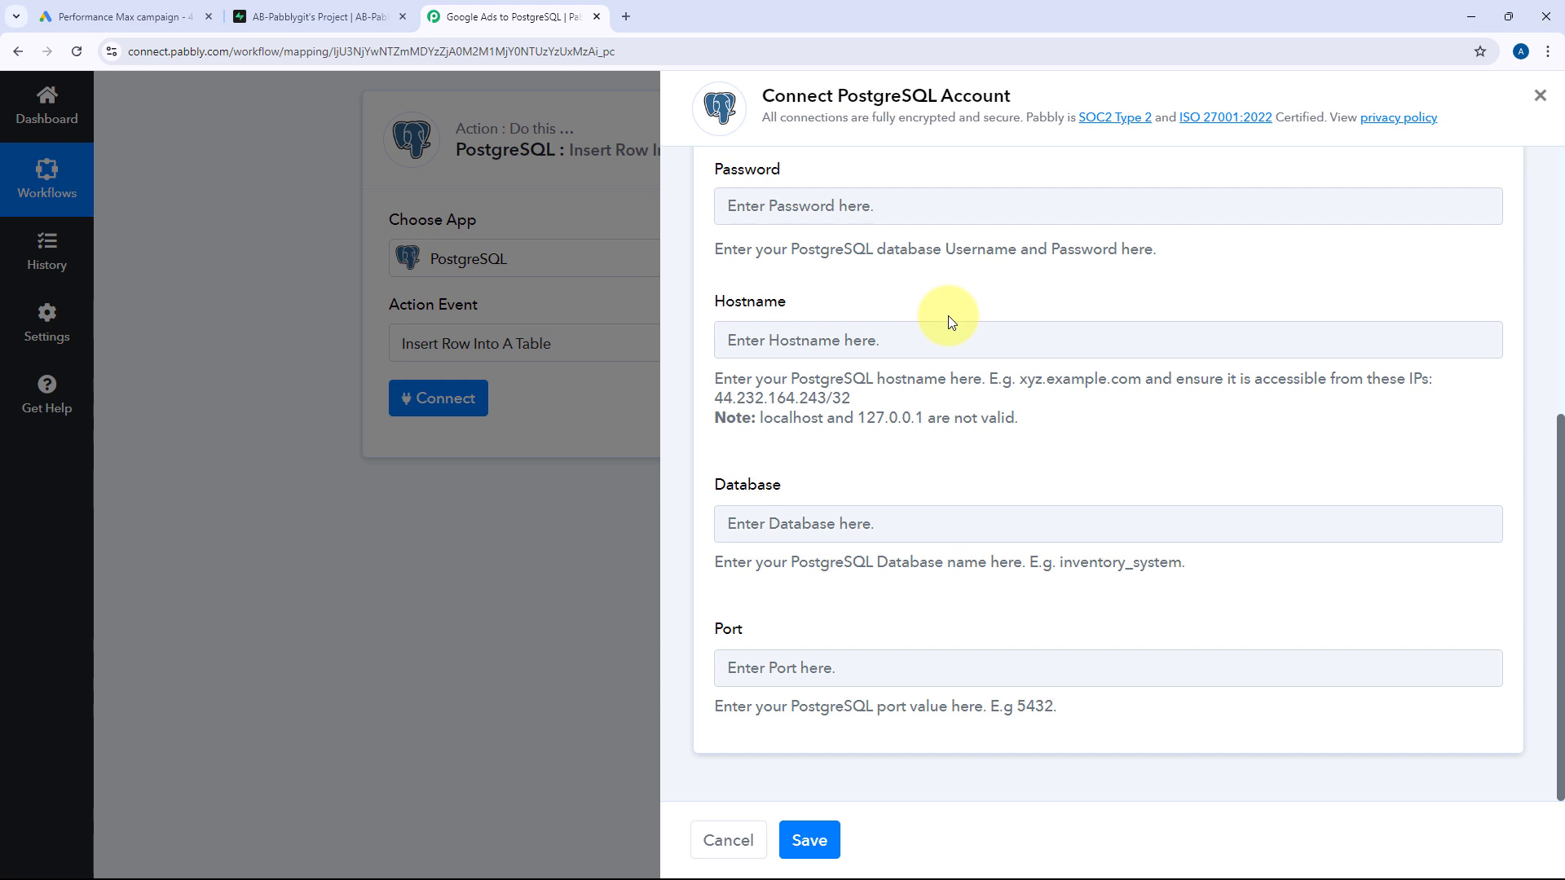
{"action": "scroll", "coordinate": [881, 269], "scroll_direction": "up", "scroll_amount": 2}
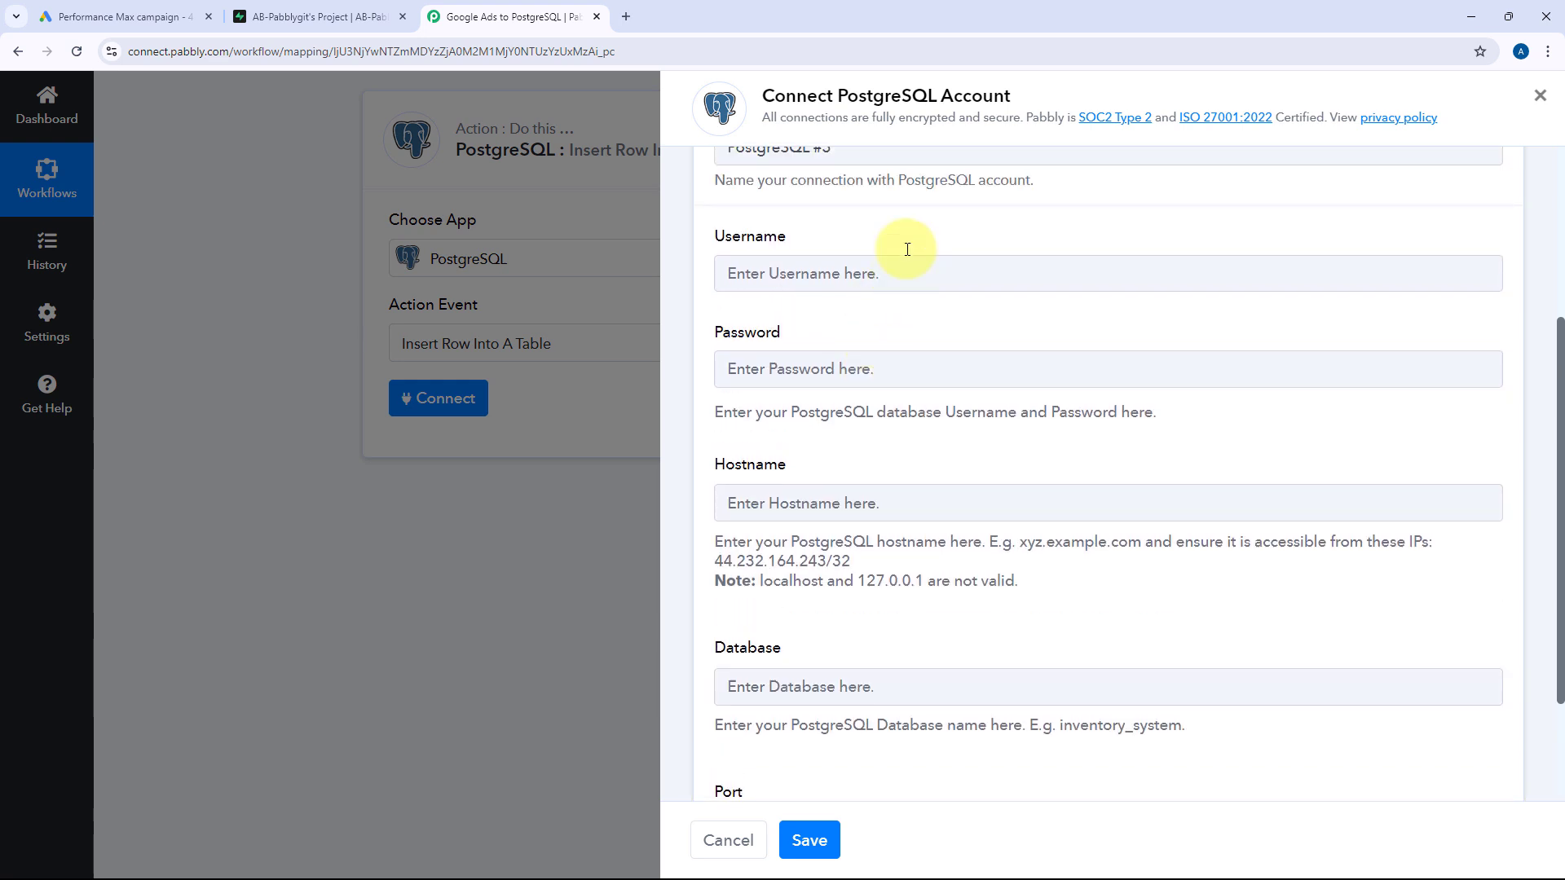
{"action": "scroll", "coordinate": [766, 465], "scroll_direction": "down", "scroll_amount": 2}
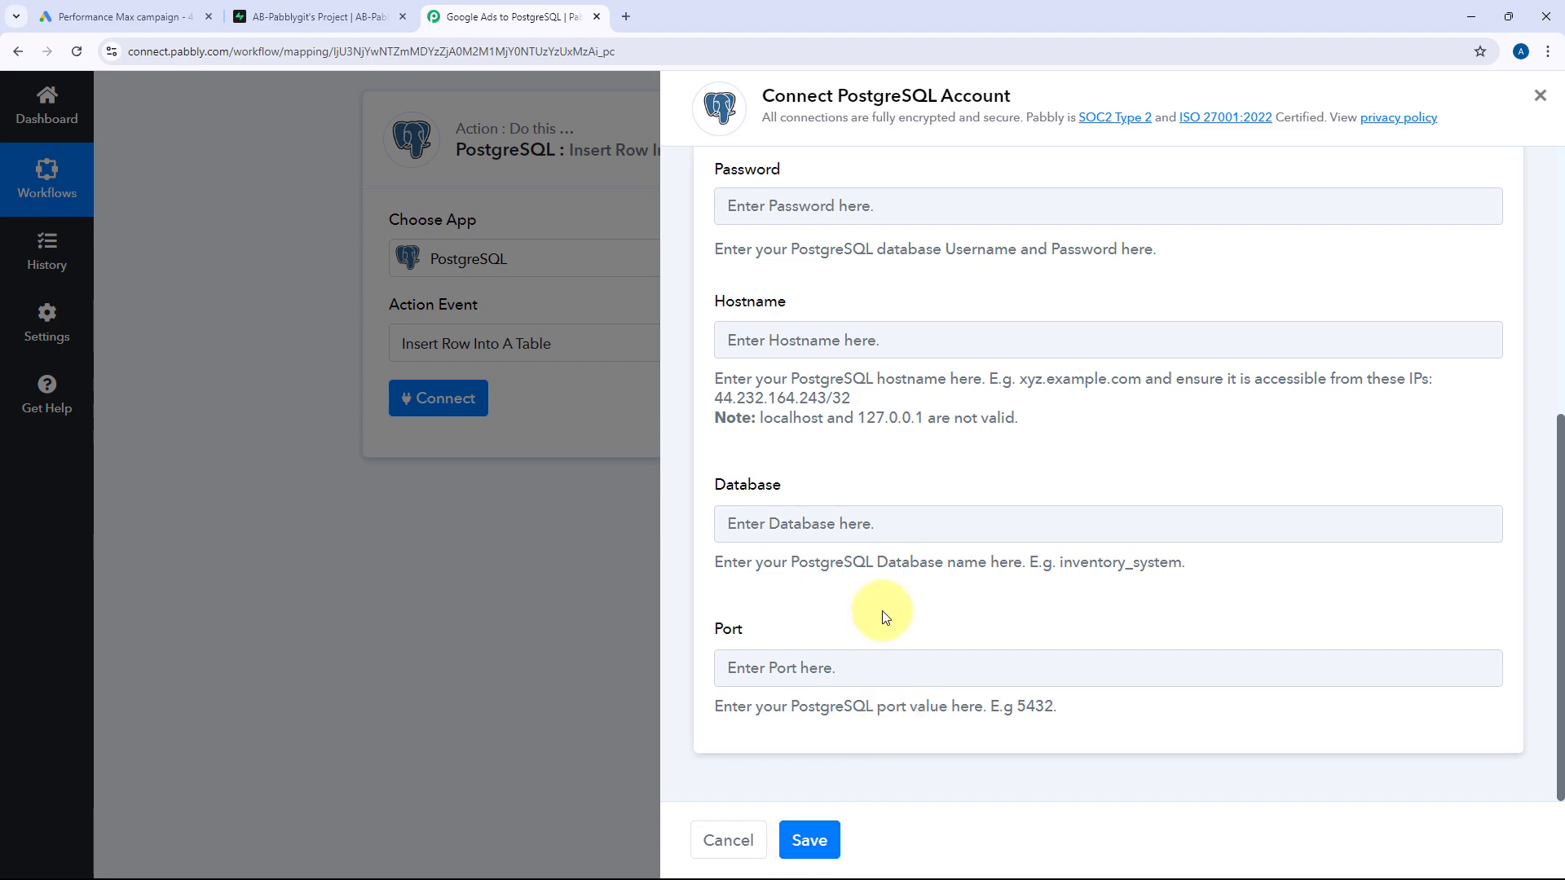
{"action": "scroll", "coordinate": [923, 525], "scroll_direction": "up", "scroll_amount": 4}
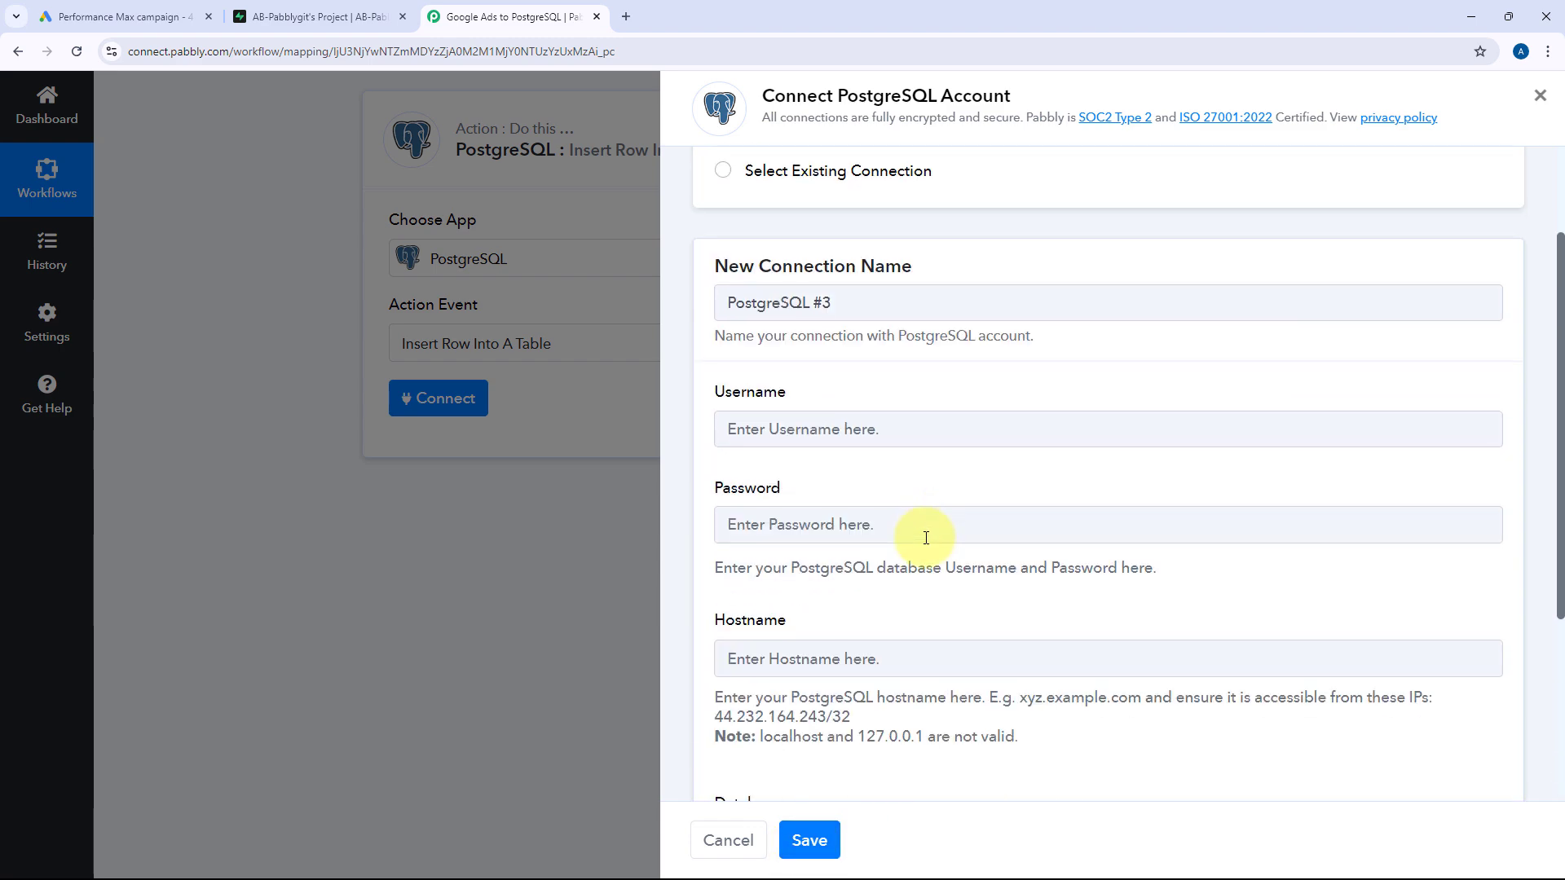
{"action": "scroll", "coordinate": [921, 537], "scroll_direction": "up", "scroll_amount": 2}
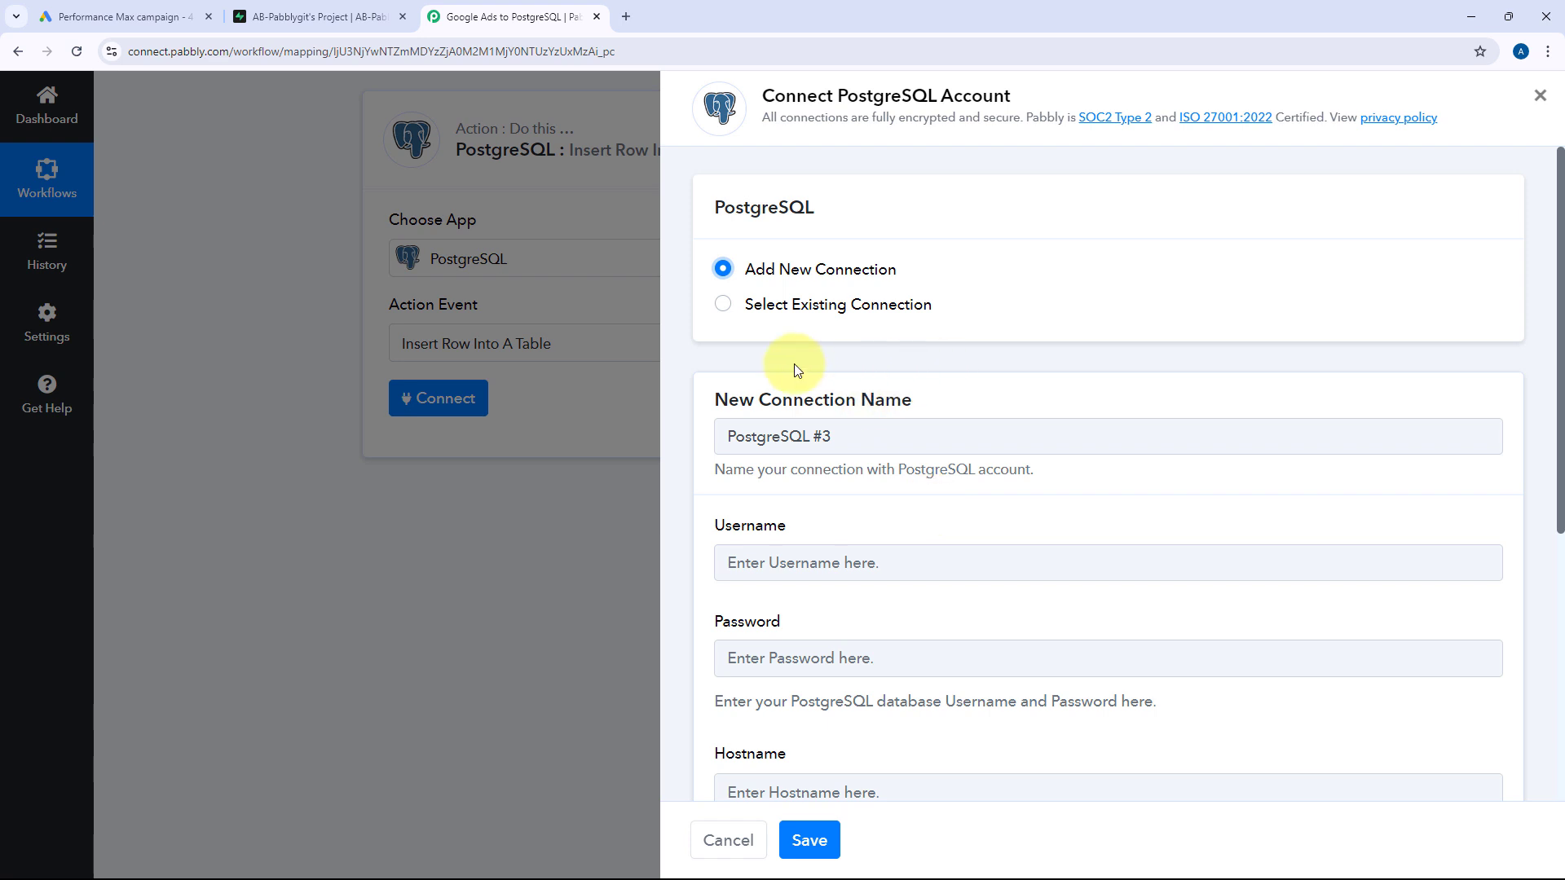
Connect the action through the existing connection PostgreSQL #2 and save it
{"action": "left_click", "coordinate": [732, 309]}
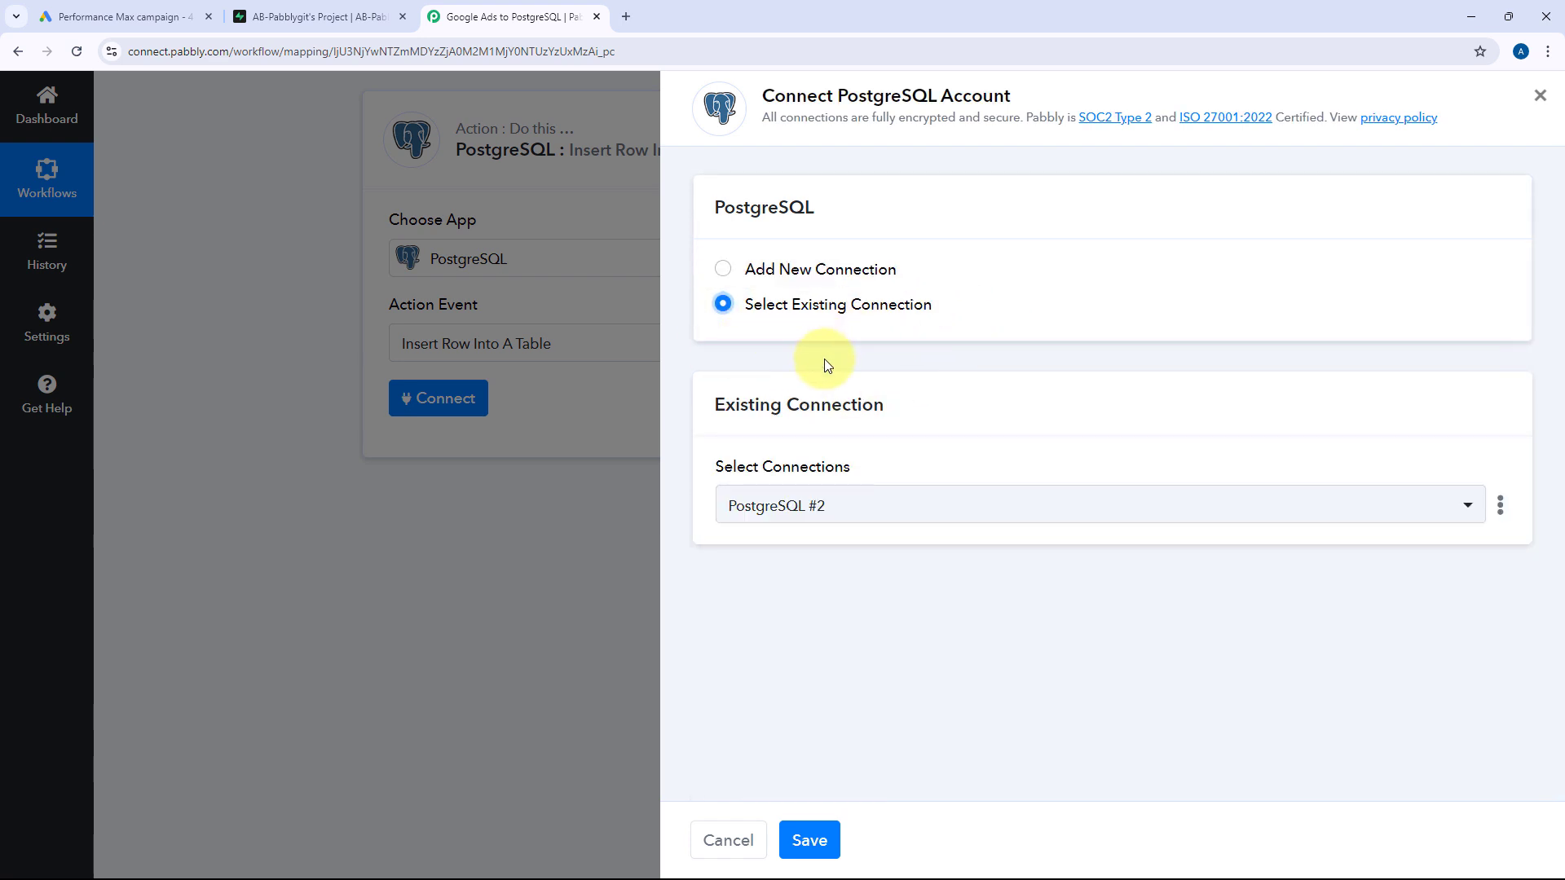
{"action": "left_click", "coordinate": [827, 843]}
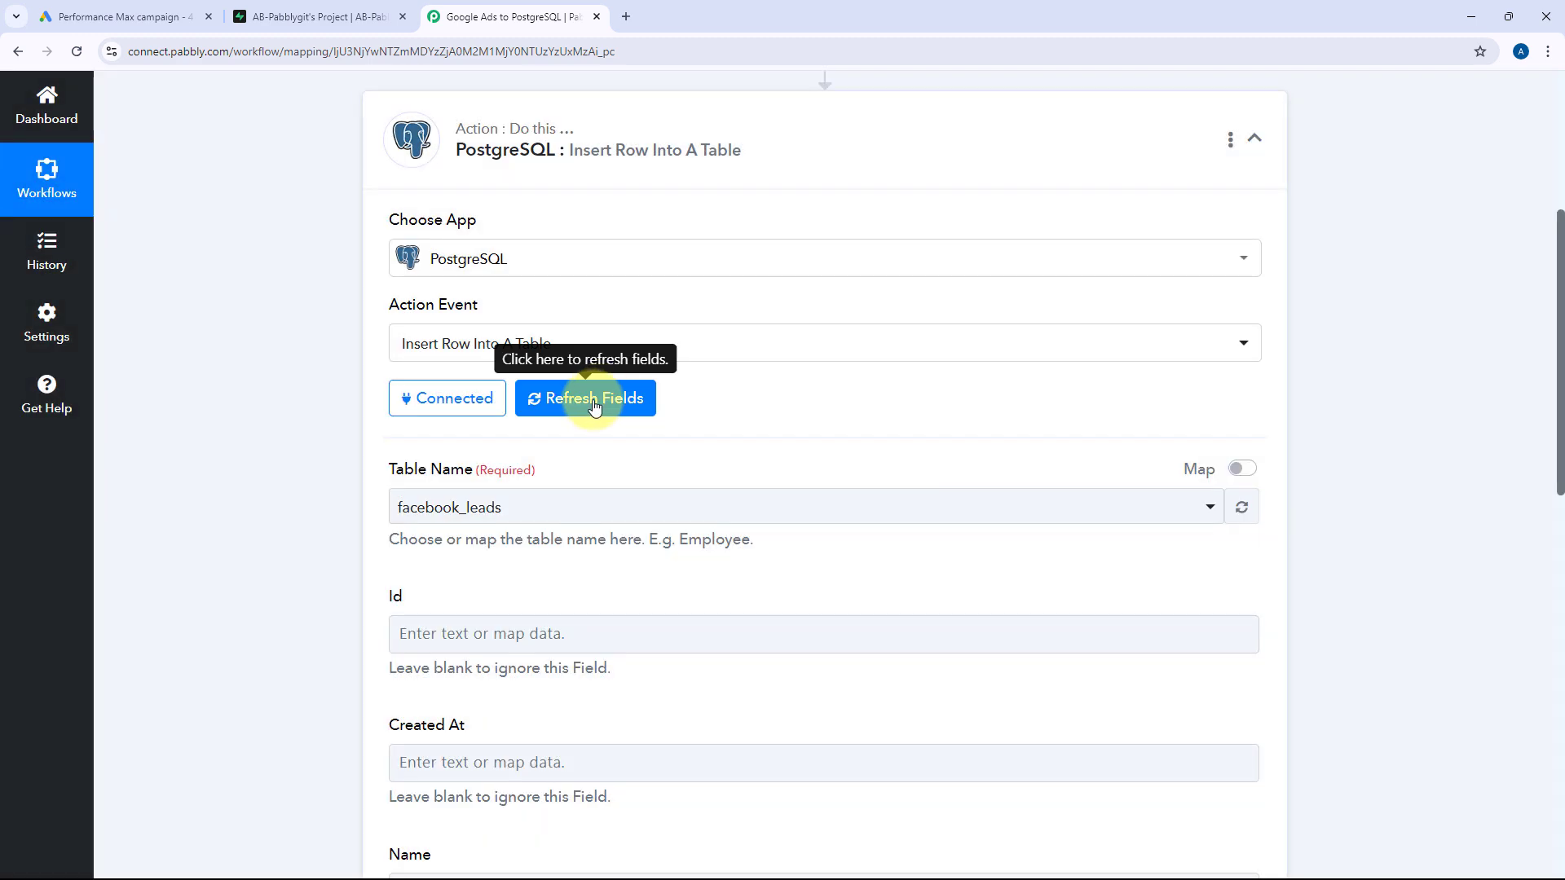
Check the leads table's name in Supabase and set the PostgreSQL action's table to google_ads_leads
{"action": "scroll", "coordinate": [701, 375], "scroll_direction": "down", "scroll_amount": 2}
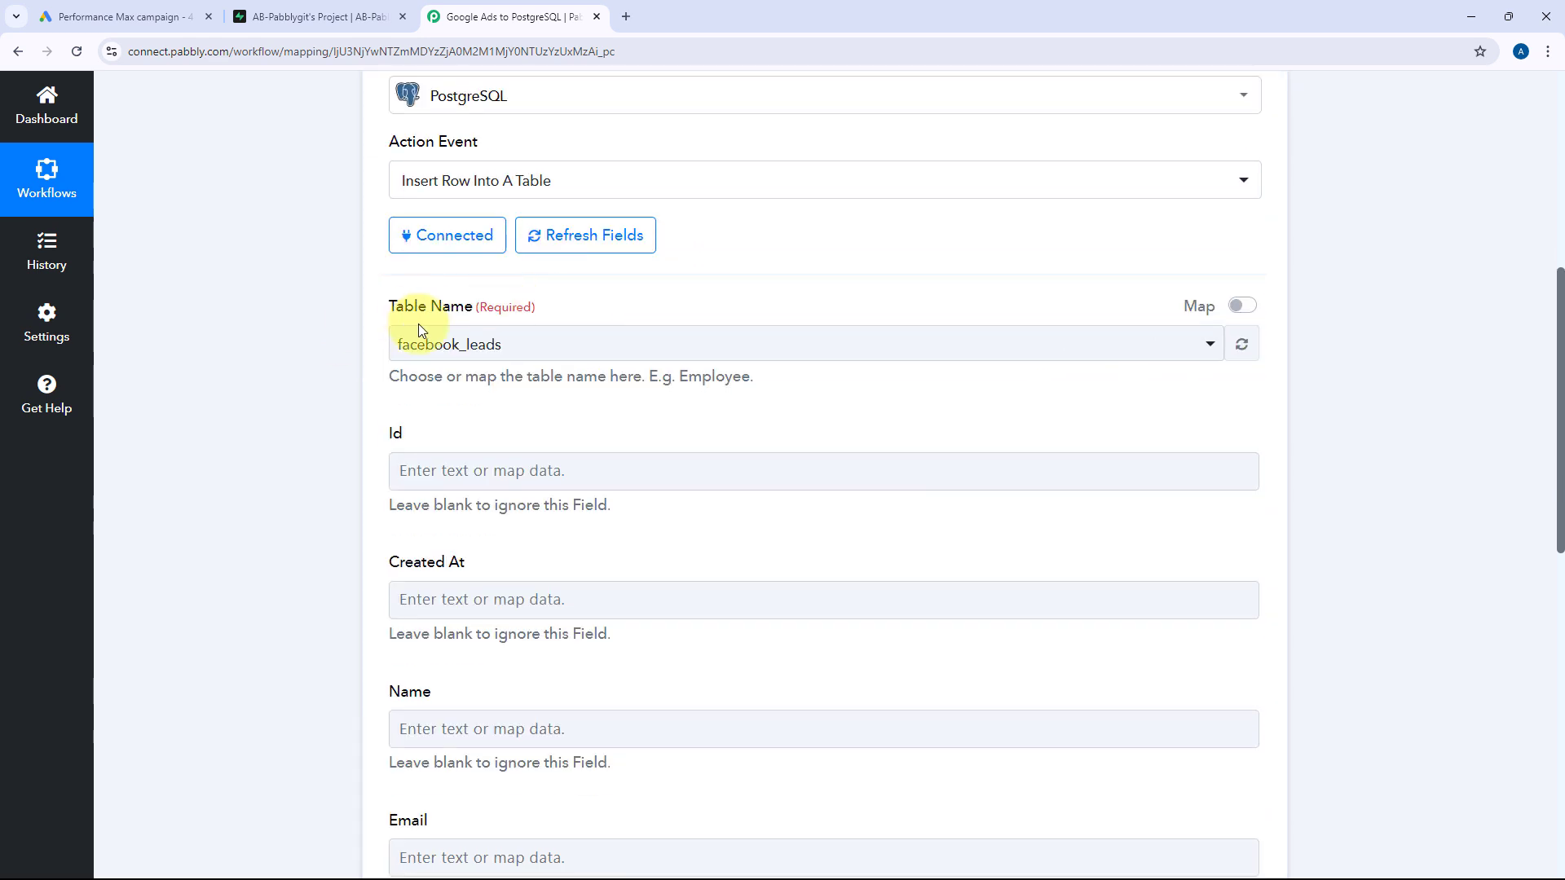
{"action": "left_click", "coordinate": [278, 16]}
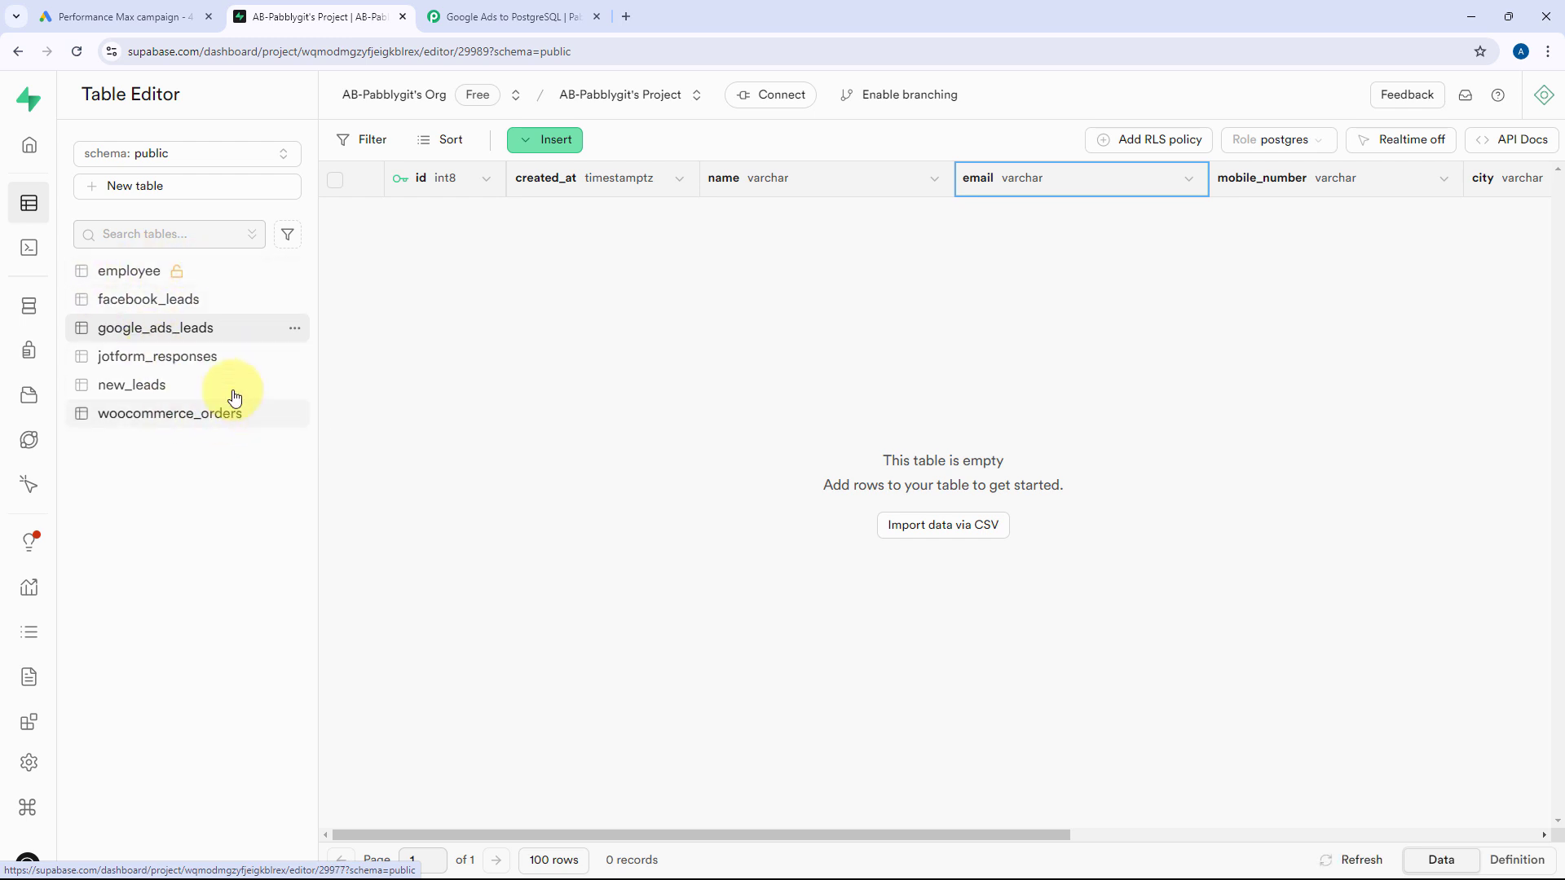
{"action": "left_click", "coordinate": [456, 15]}
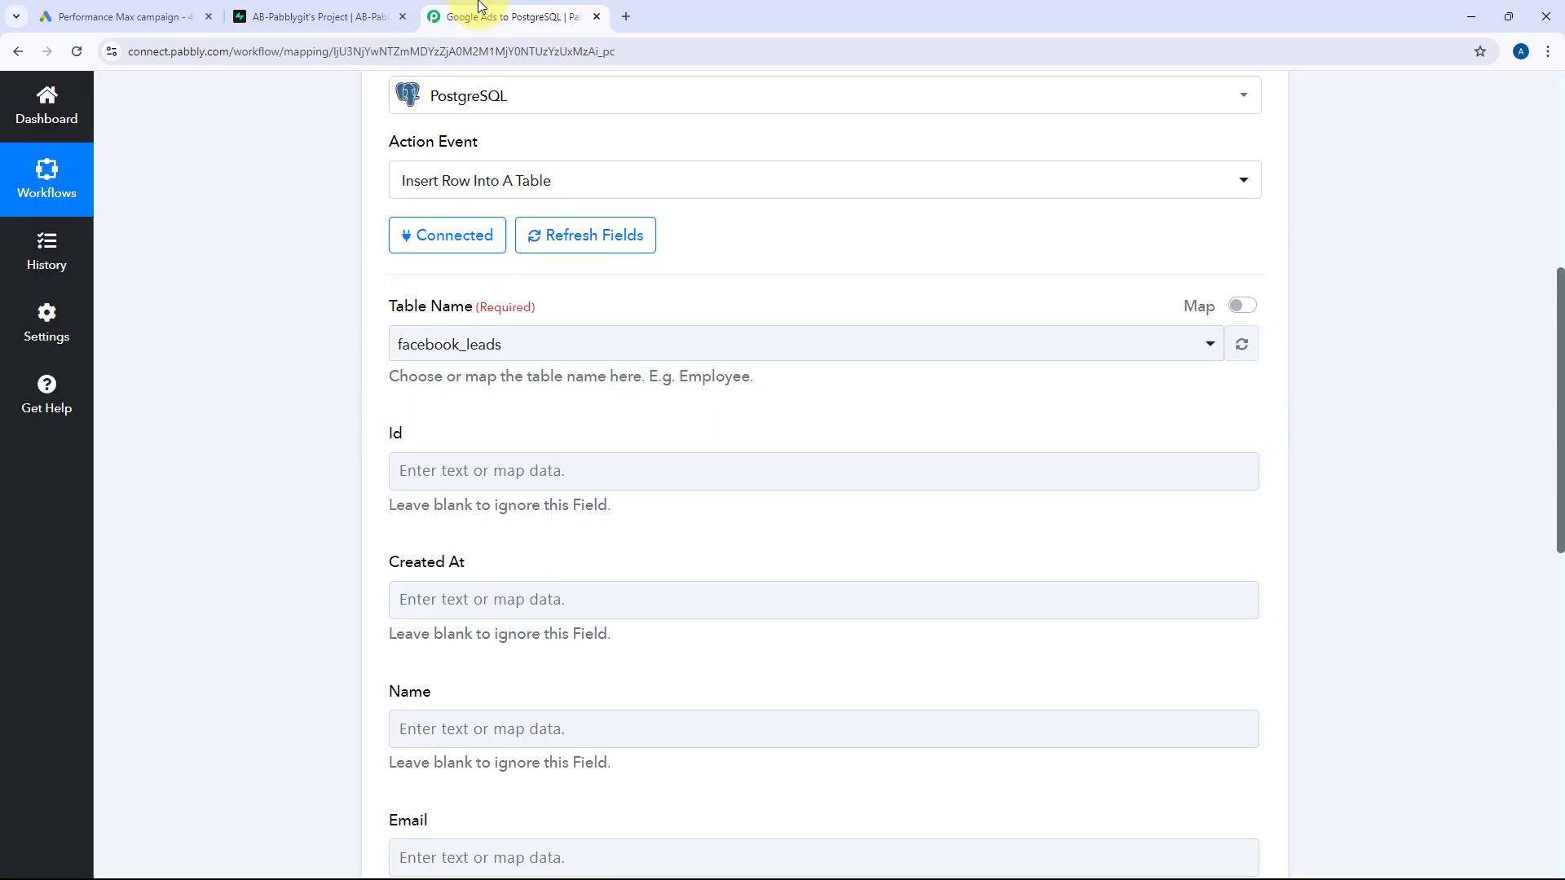
{"action": "left_click", "coordinate": [702, 348]}
{"action": "scroll", "coordinate": [564, 441], "scroll_direction": "down", "scroll_amount": 1}
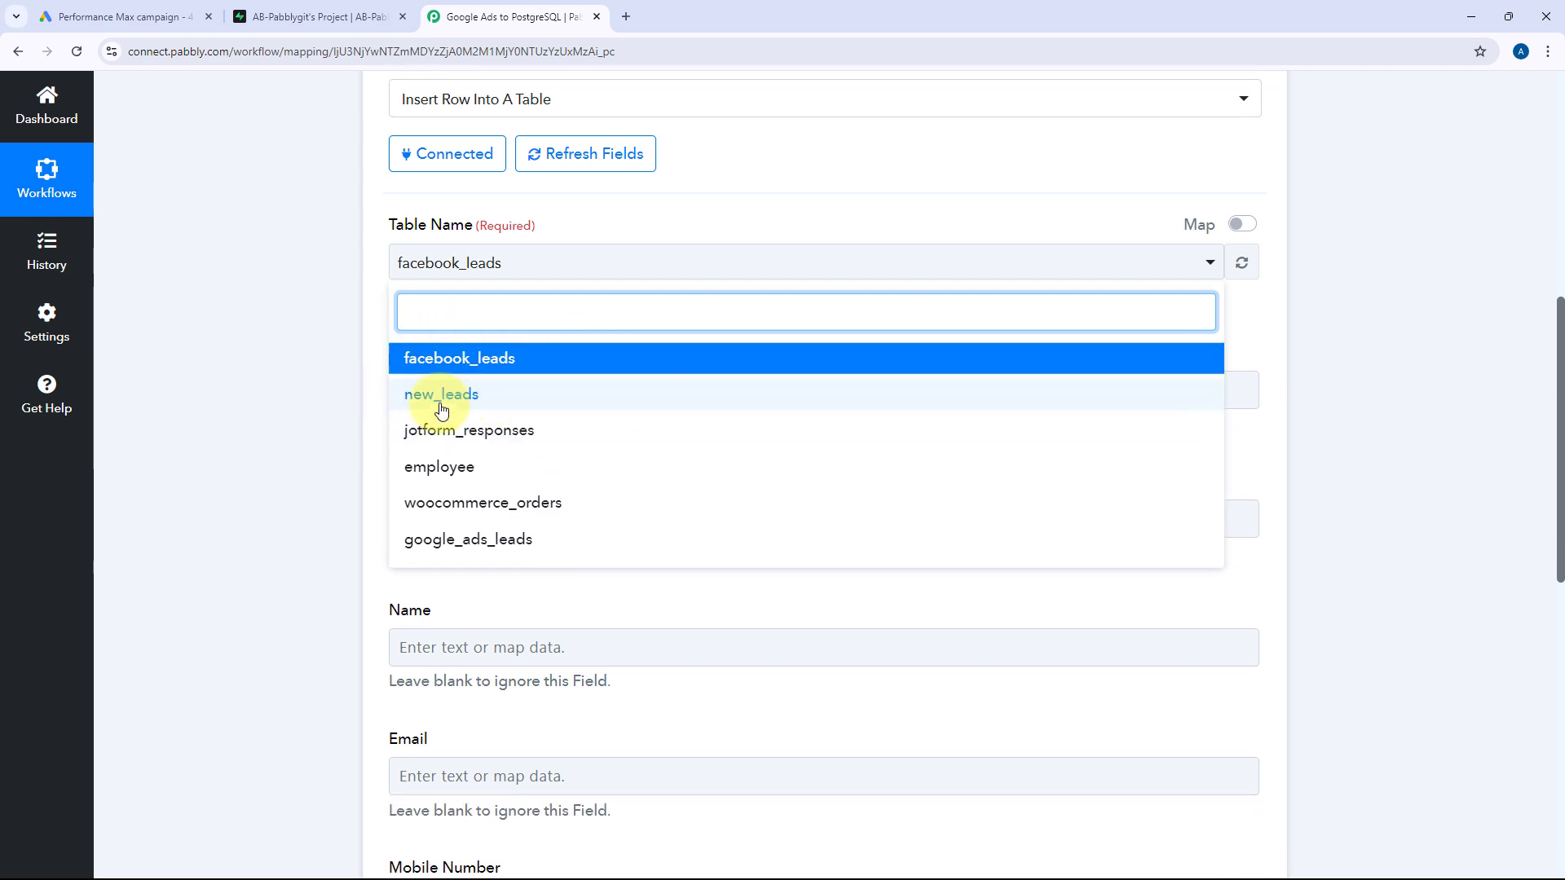
{"action": "left_click", "coordinate": [509, 541]}
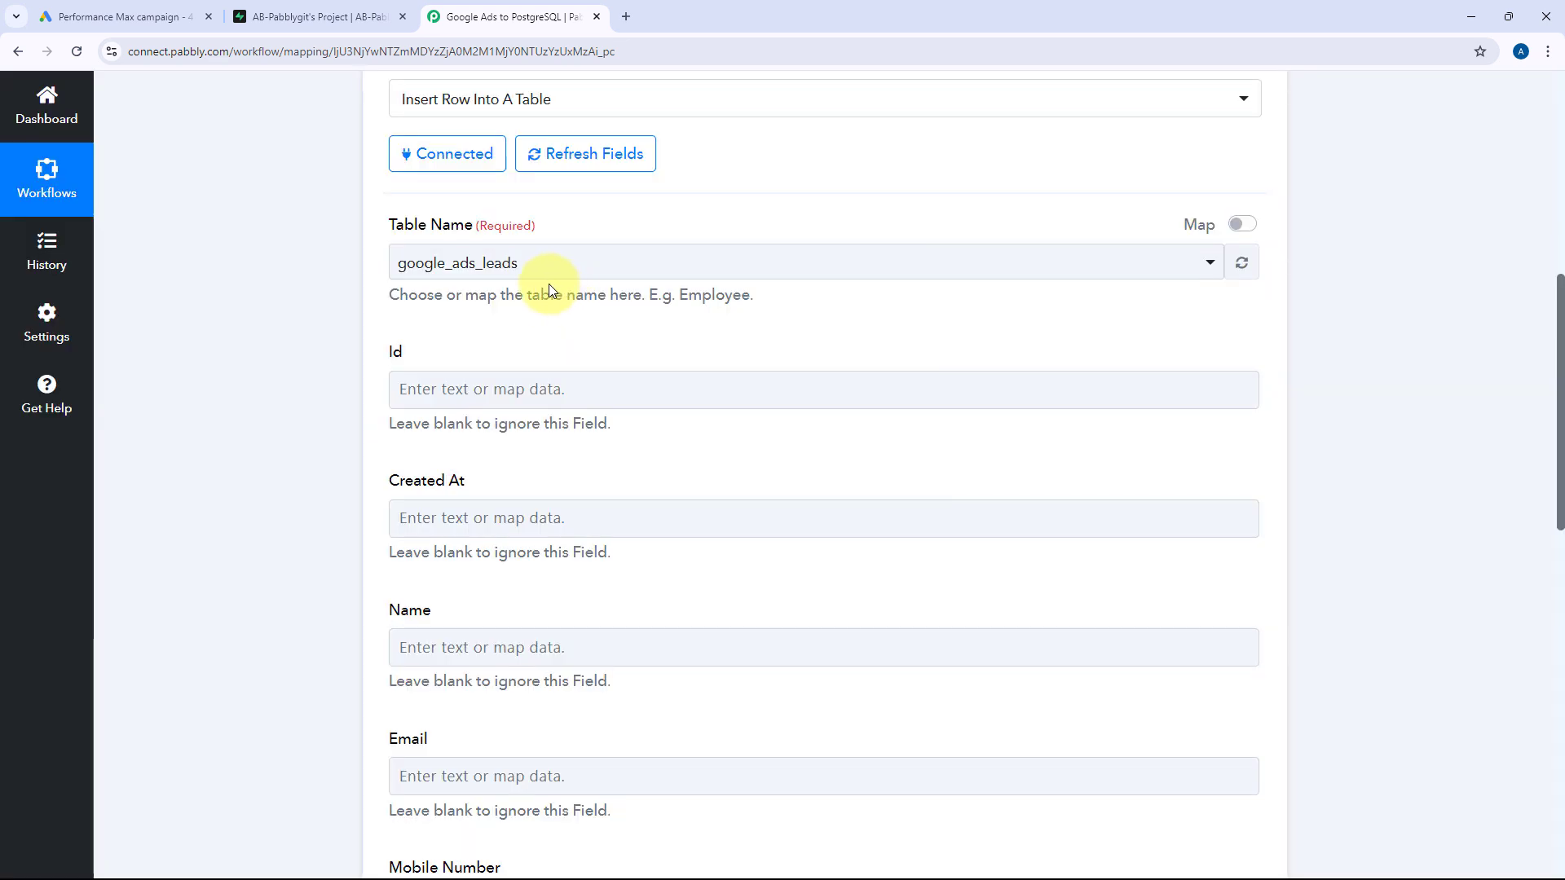
Compare the google_ads_leads table's columns in Supabase with the fields offered by the PostgreSQL action in Pabbly Connect
{"action": "left_click", "coordinate": [322, 16]}
{"action": "left_click", "coordinate": [773, 185]}
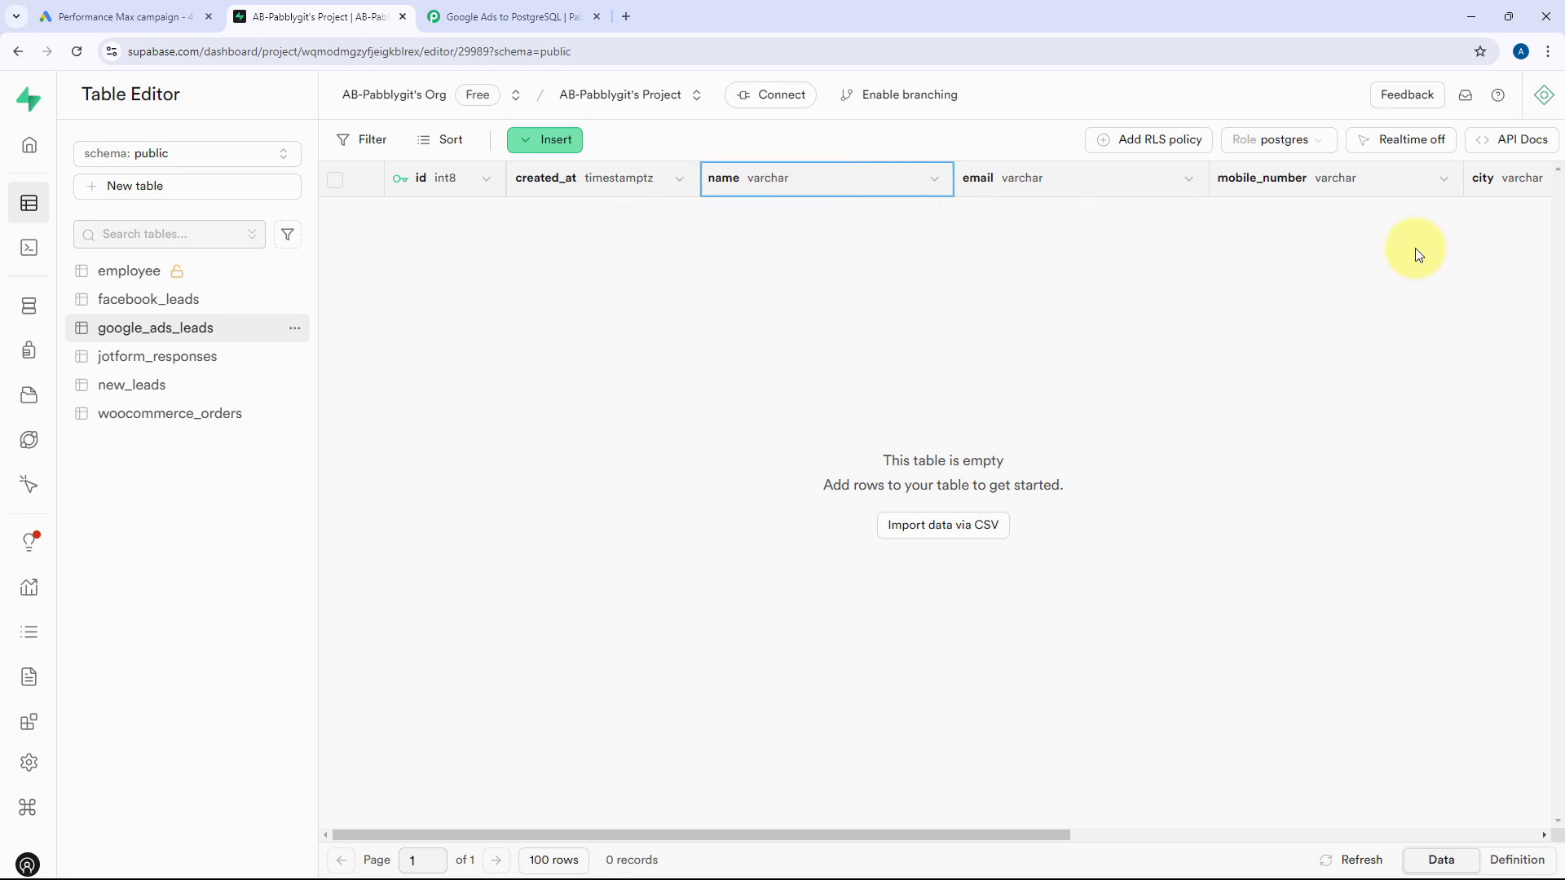
{"action": "scroll", "coordinate": [1386, 244], "scroll_direction": "right", "scroll_amount": 5}
{"action": "scroll", "coordinate": [1369, 238], "scroll_direction": "left", "scroll_amount": 5}
{"action": "left_click", "coordinate": [582, 10]}
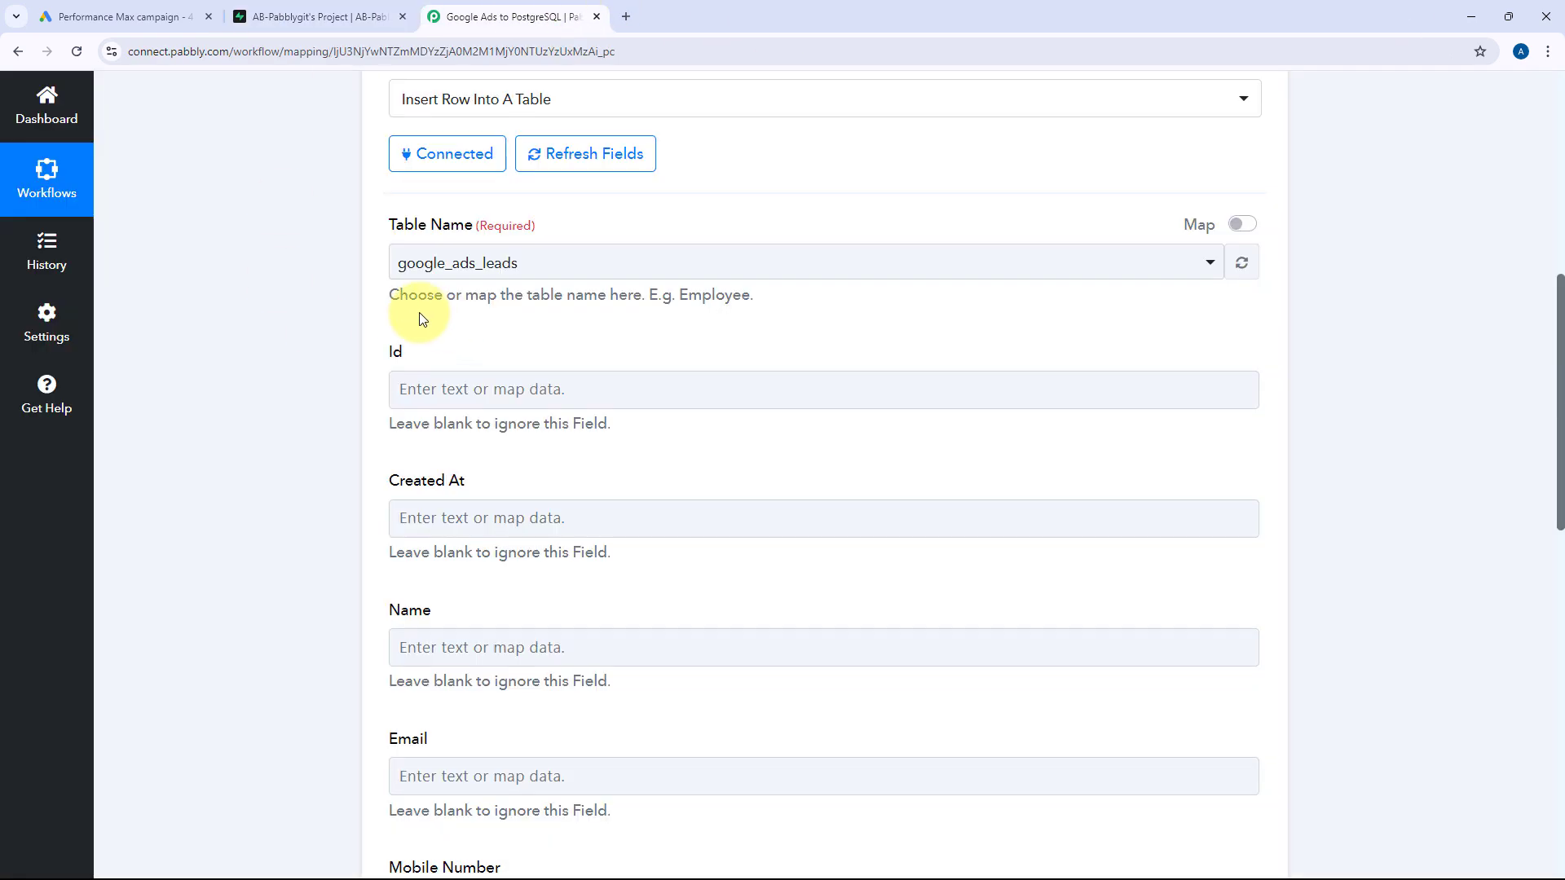
{"action": "scroll", "coordinate": [419, 315], "scroll_direction": "down", "scroll_amount": 6}
{"action": "scroll", "coordinate": [399, 570], "scroll_direction": "down", "scroll_amount": 3}
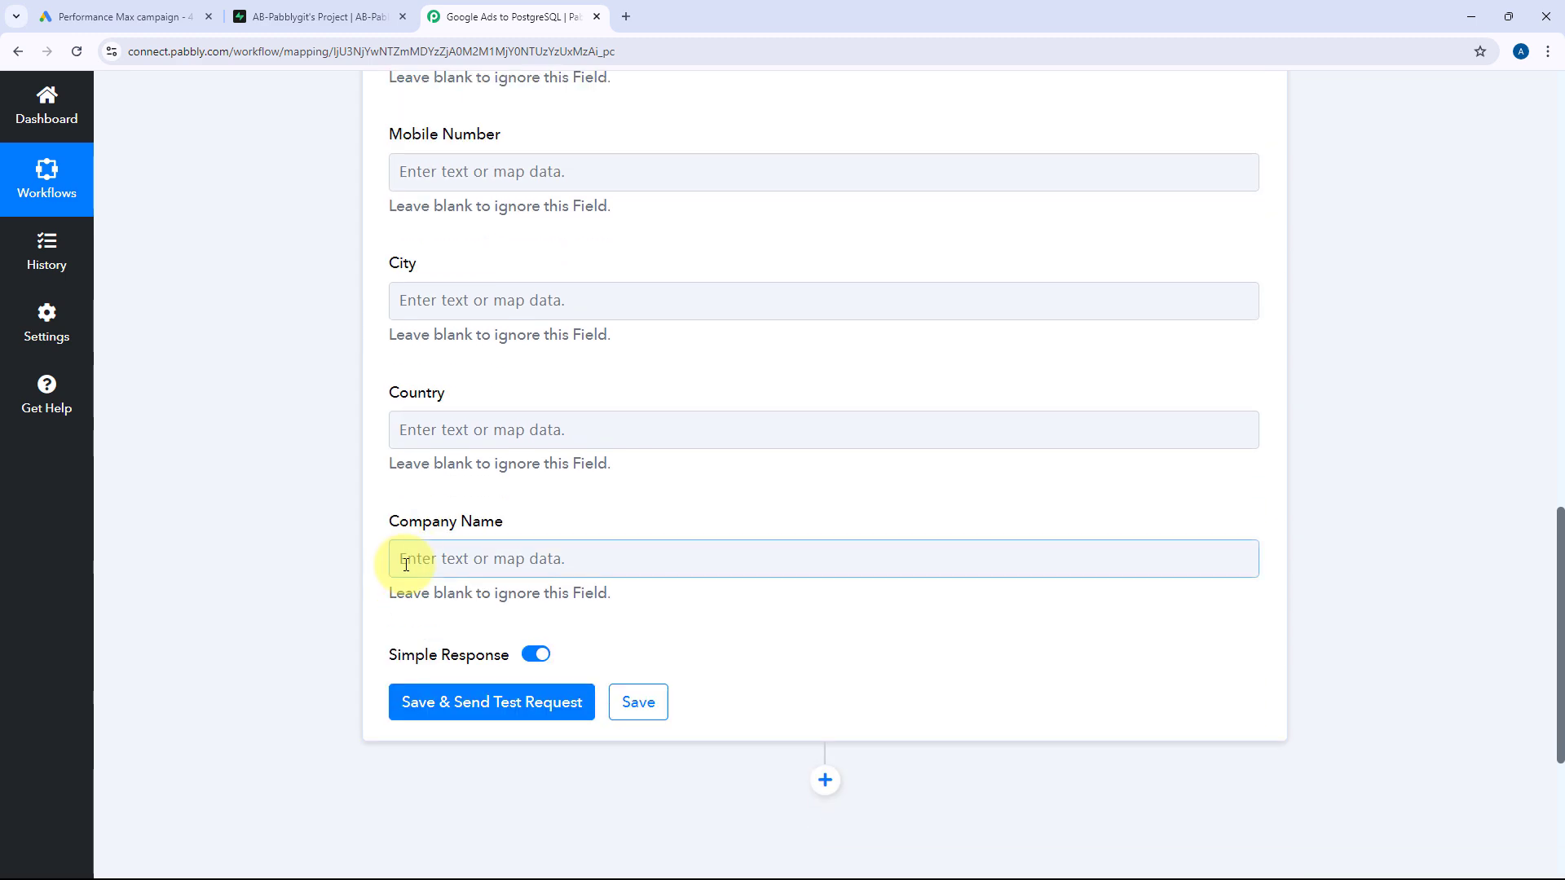
Review the response data captured by the Google Ads trigger and return to the PostgreSQL action's settings
{"action": "scroll", "coordinate": [583, 430], "scroll_direction": "up", "scroll_amount": 13}
{"action": "scroll", "coordinate": [685, 408], "scroll_direction": "up", "scroll_amount": 3}
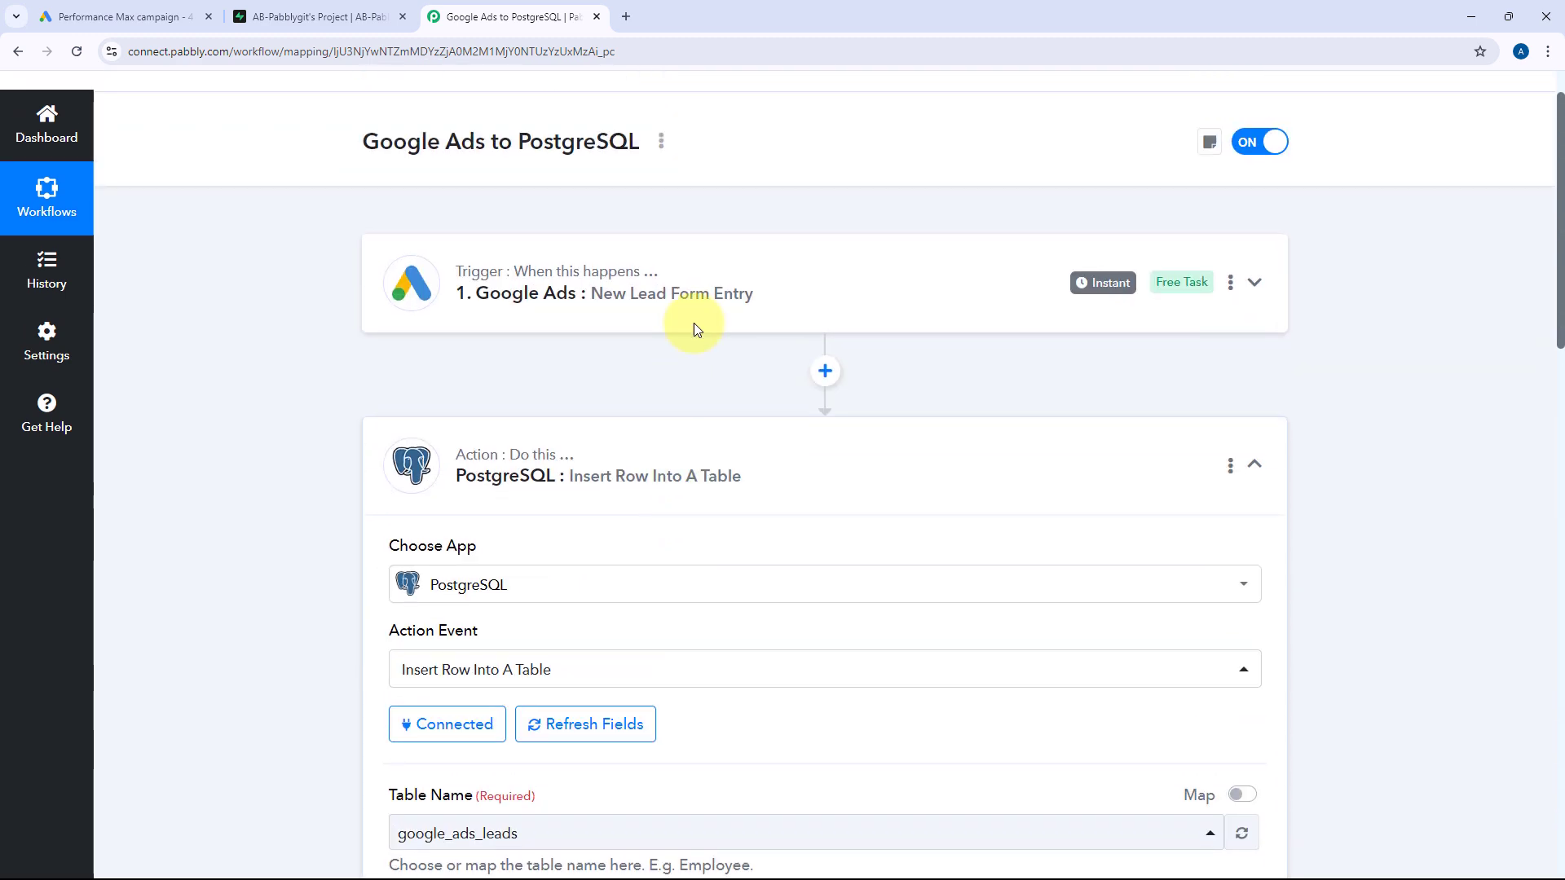
{"action": "left_click", "coordinate": [713, 303]}
{"action": "scroll", "coordinate": [269, 457], "scroll_direction": "up", "scroll_amount": 1}
{"action": "scroll", "coordinate": [310, 384], "scroll_direction": "down", "scroll_amount": 14}
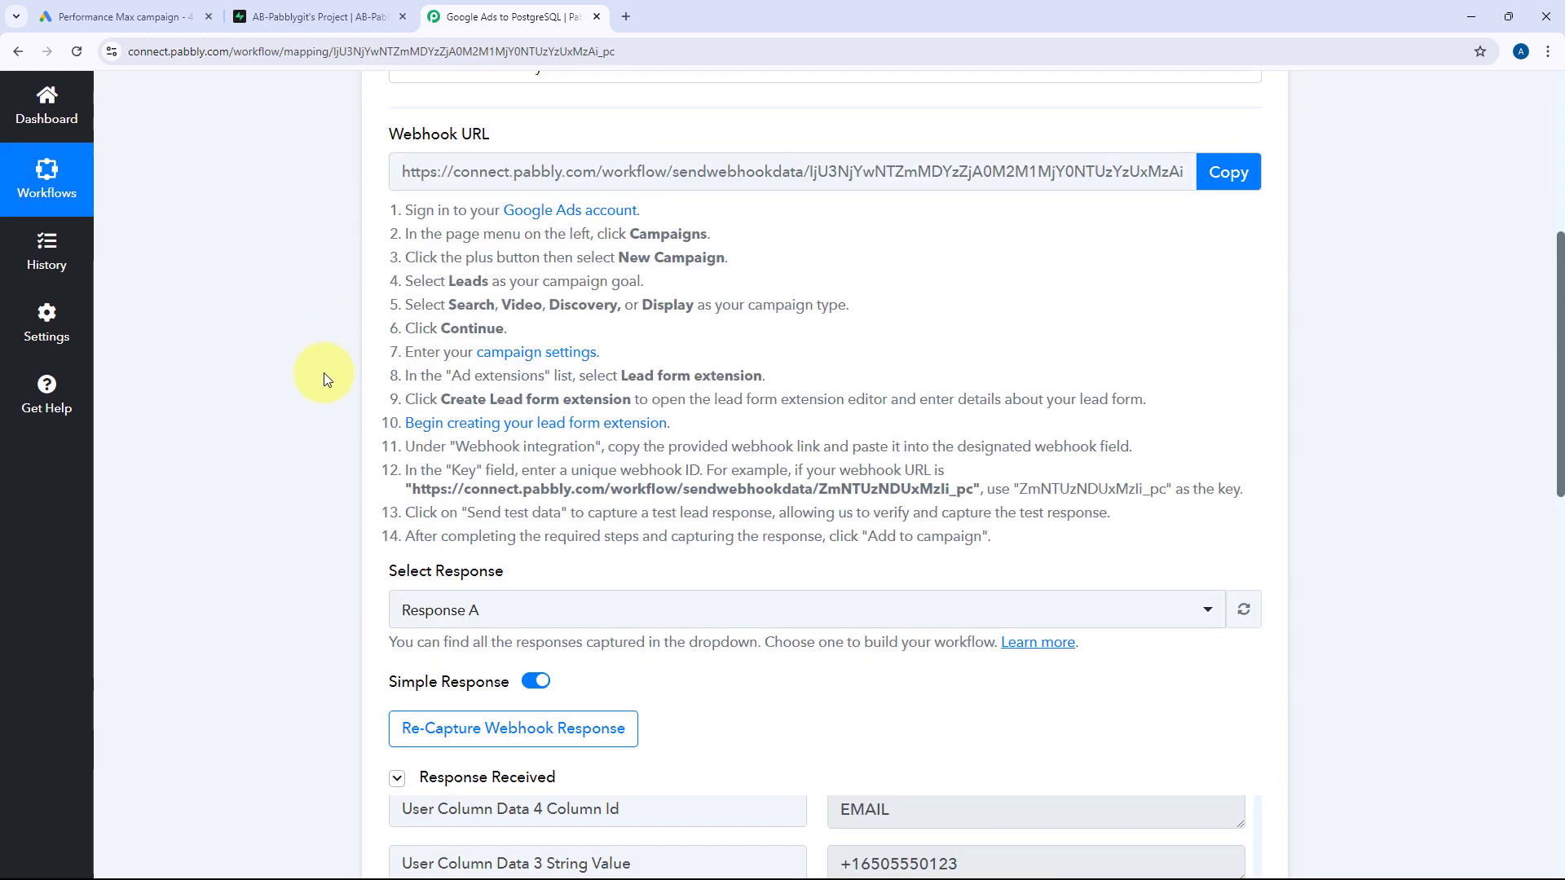
{"action": "scroll", "coordinate": [799, 310], "scroll_direction": "up", "scroll_amount": 6}
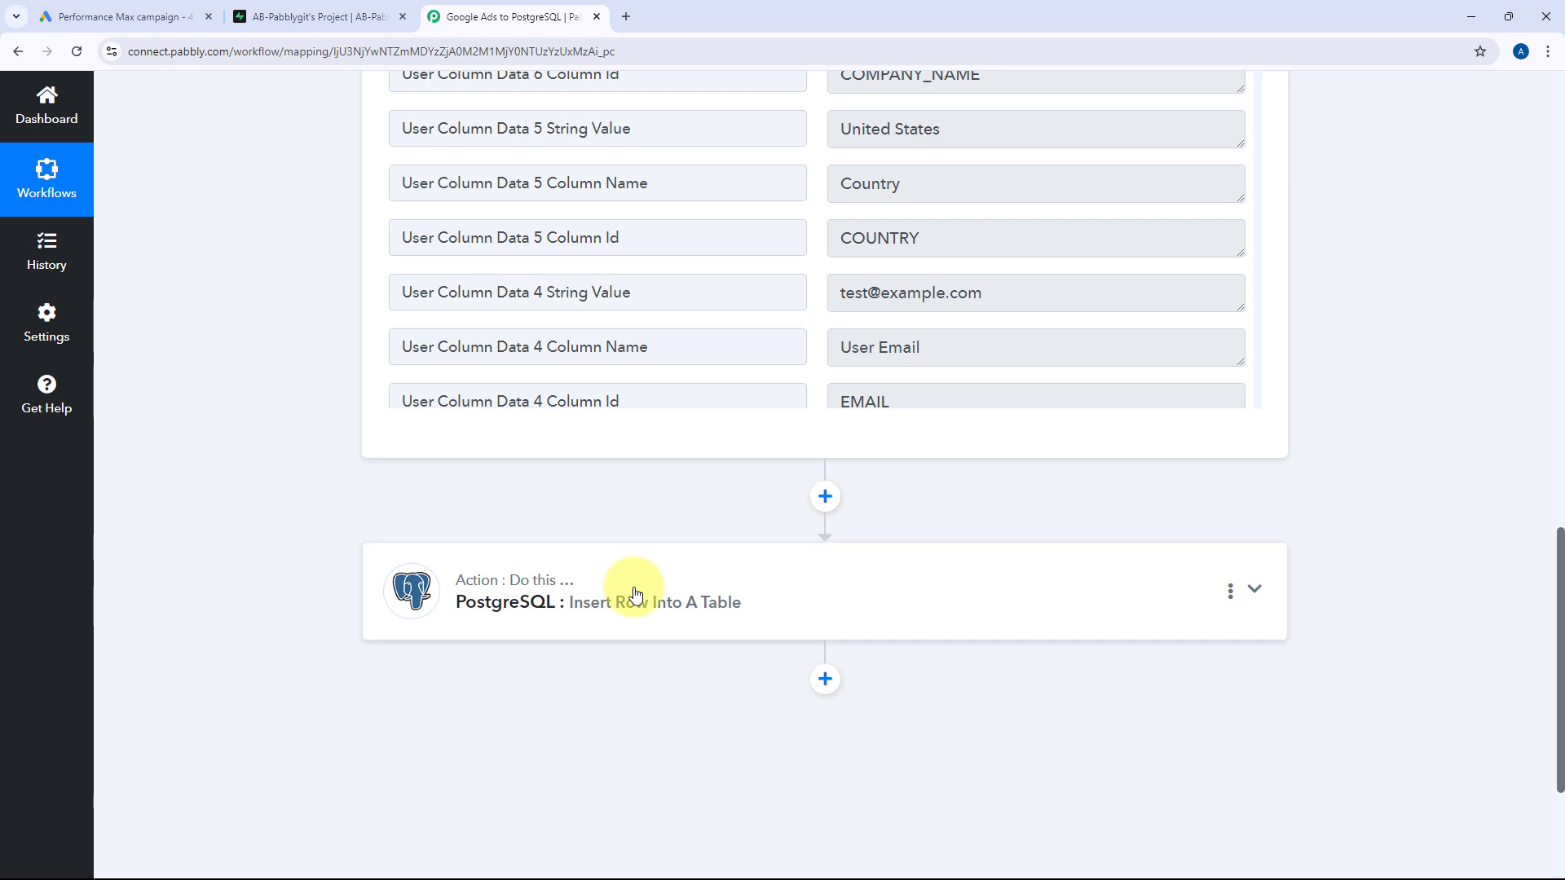
{"action": "left_click", "coordinate": [637, 593]}
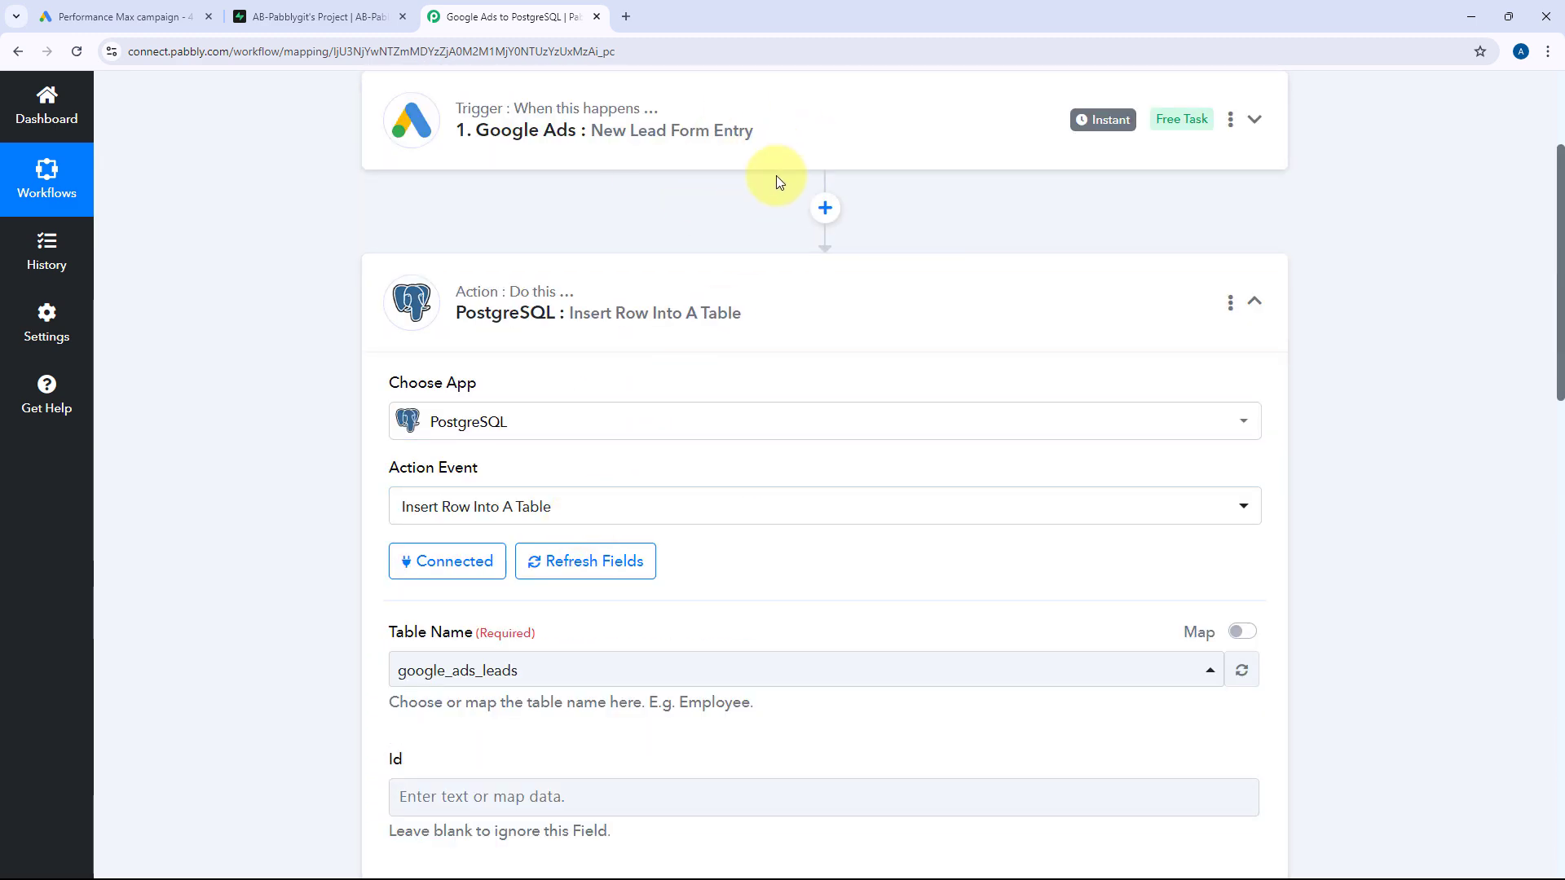
Map the Id field to the Lead Id from the Google Ads New Lead Form Entry step
{"action": "scroll", "coordinate": [324, 487], "scroll_direction": "down", "scroll_amount": 5}
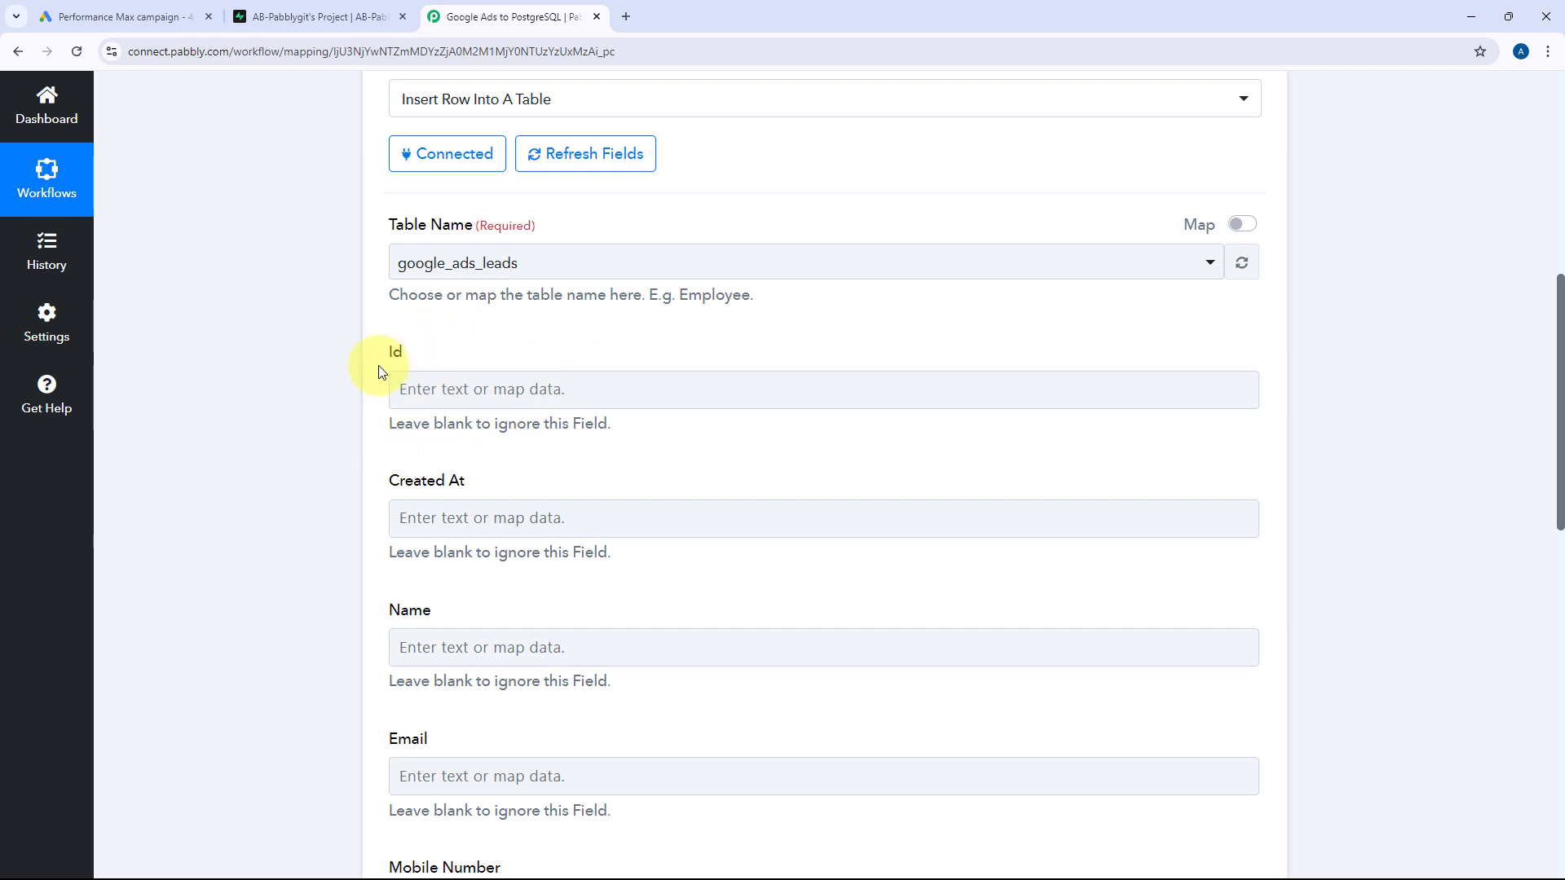
{"action": "left_click", "coordinate": [493, 389]}
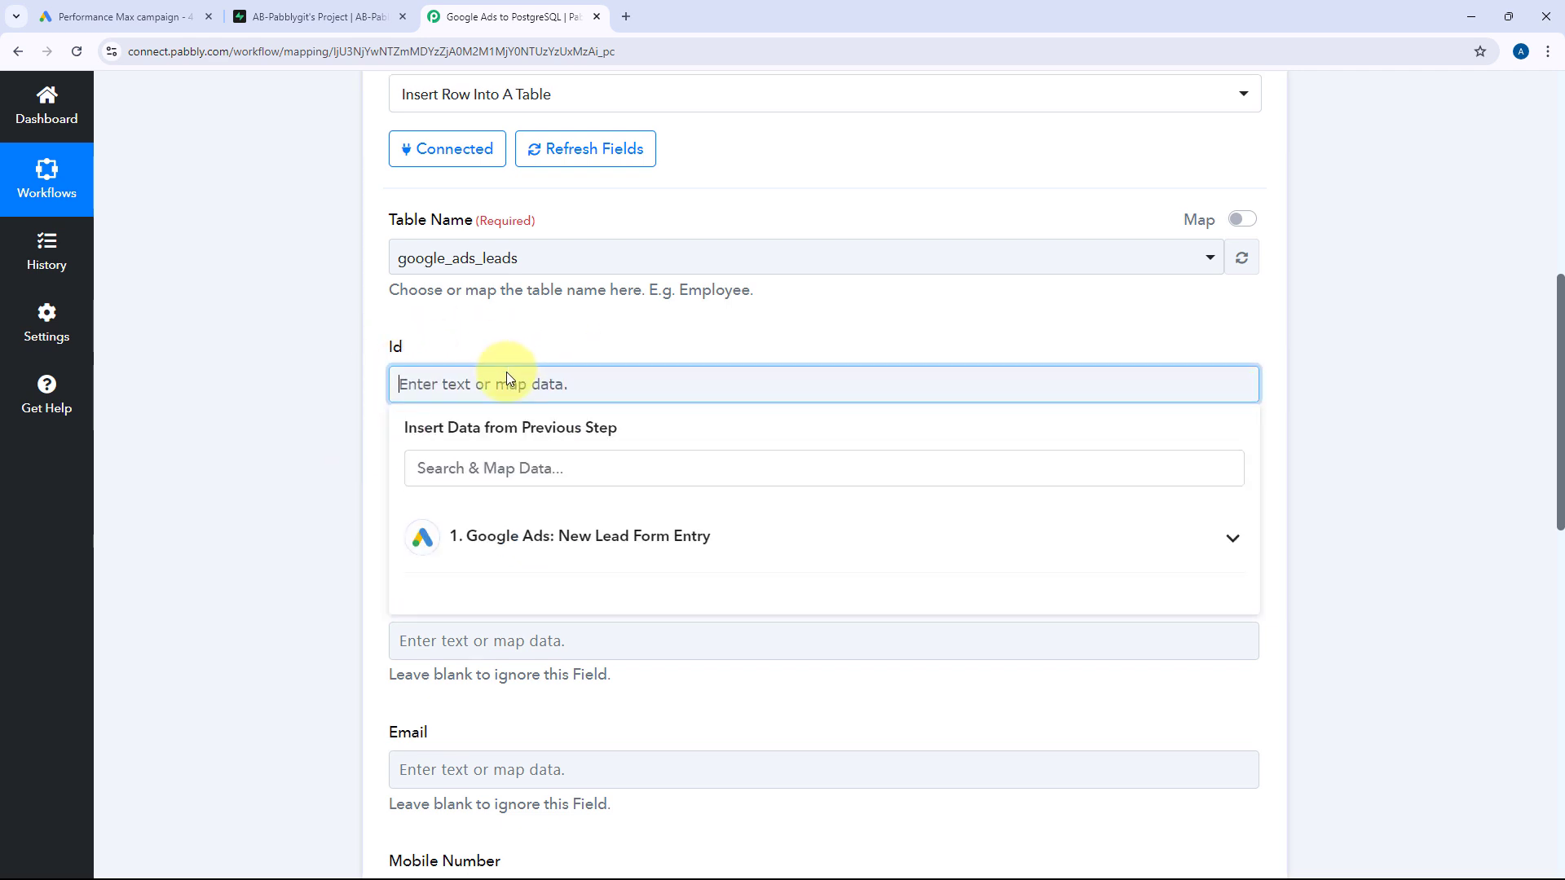
{"action": "scroll", "coordinate": [693, 380], "scroll_direction": "down", "scroll_amount": 2}
{"action": "left_click", "coordinate": [692, 381]}
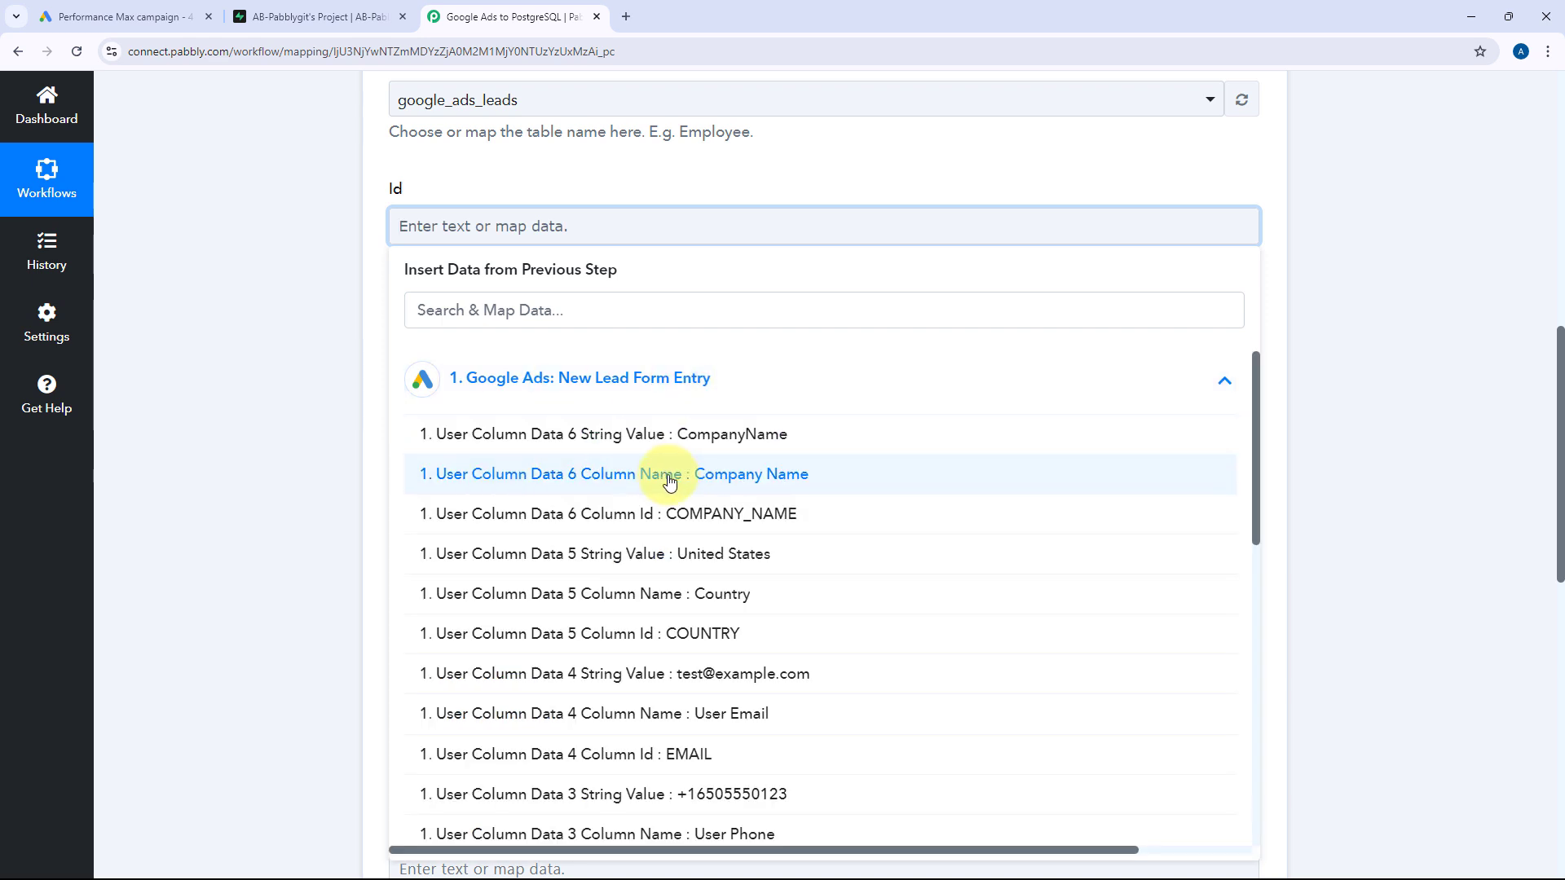
{"action": "scroll", "coordinate": [671, 481], "scroll_direction": "down", "scroll_amount": 5}
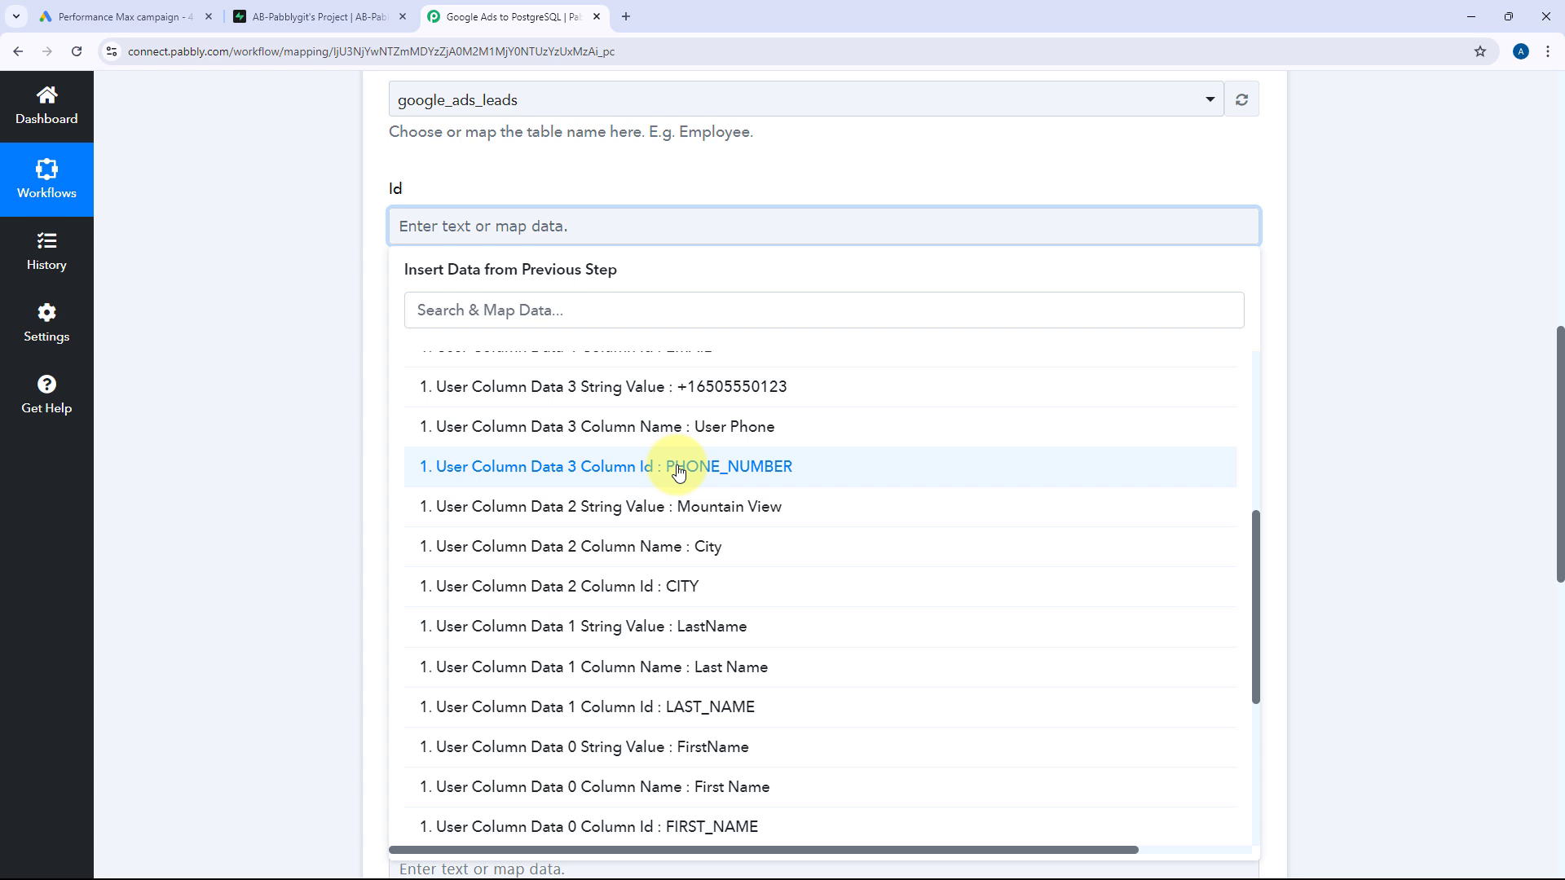
{"action": "scroll", "coordinate": [644, 506], "scroll_direction": "down", "scroll_amount": 4}
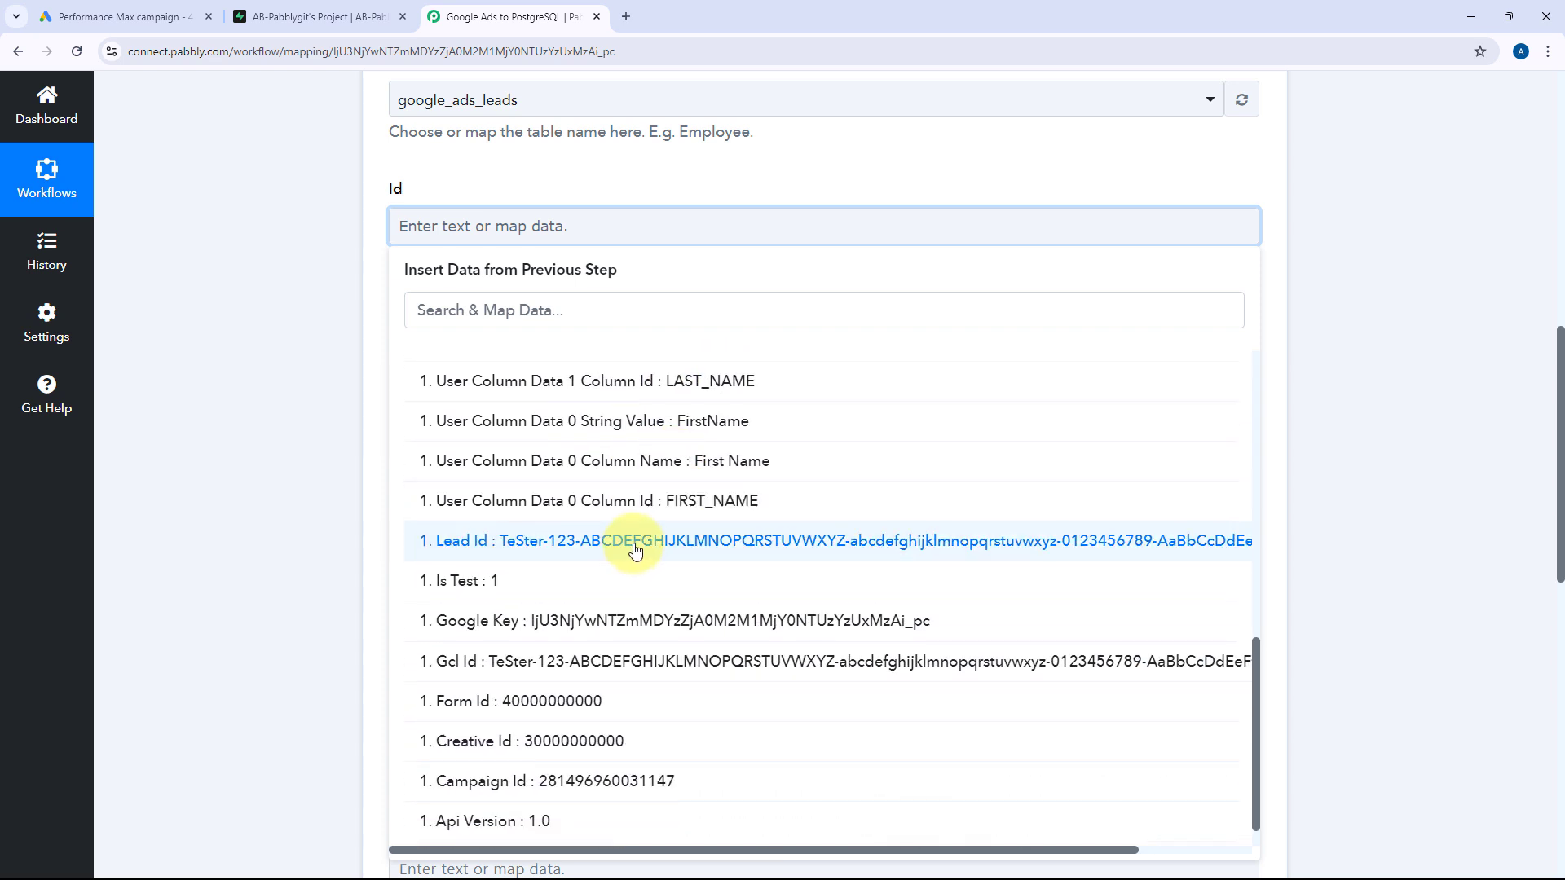
{"action": "left_click", "coordinate": [632, 544]}
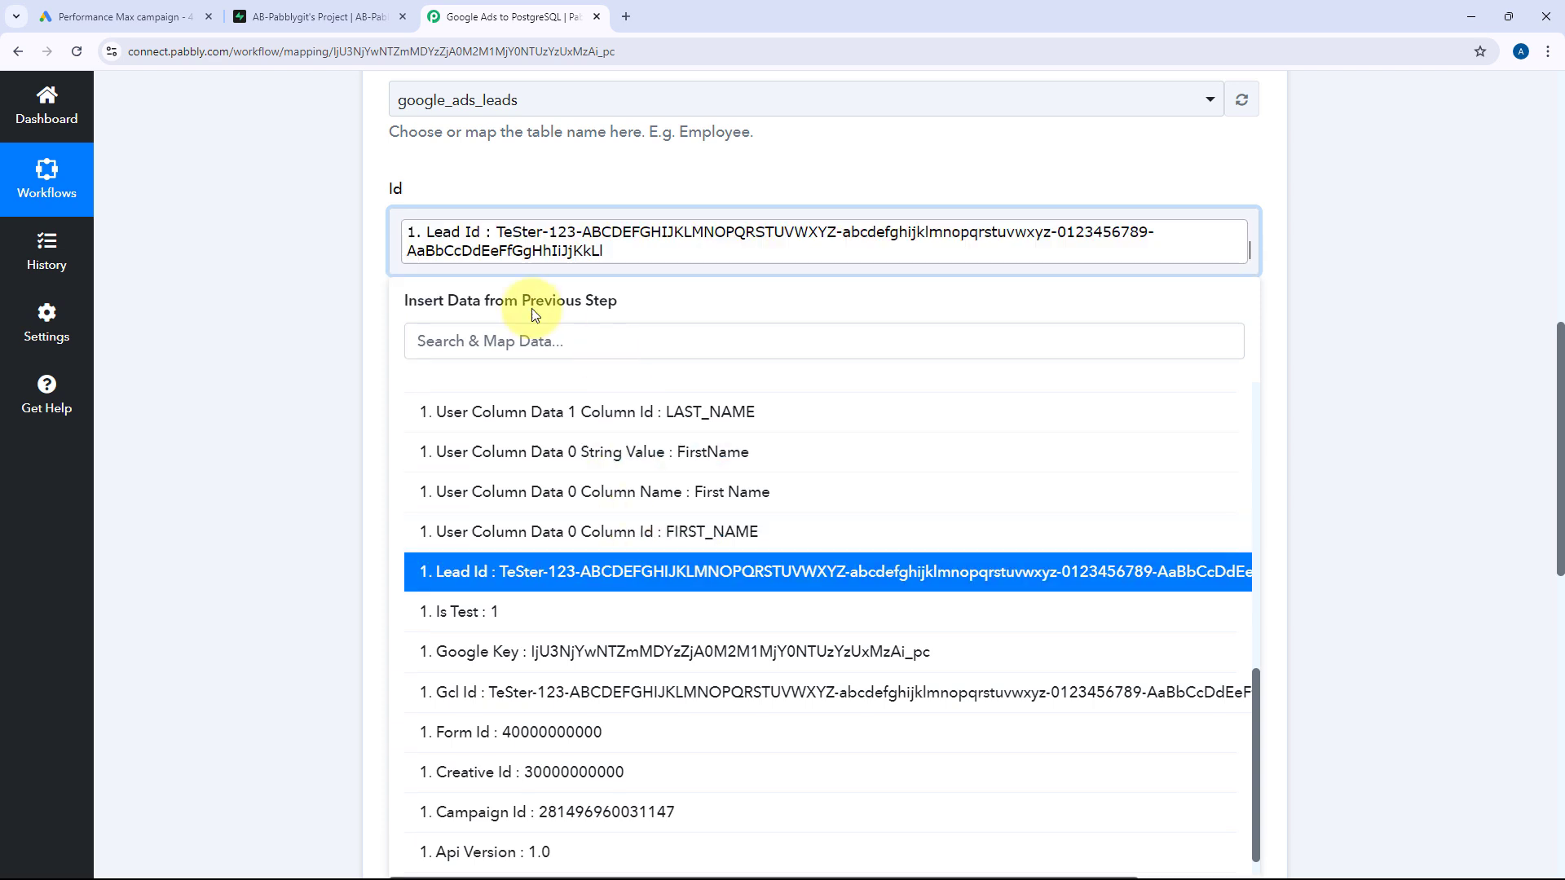
{"action": "left_click", "coordinate": [367, 297]}
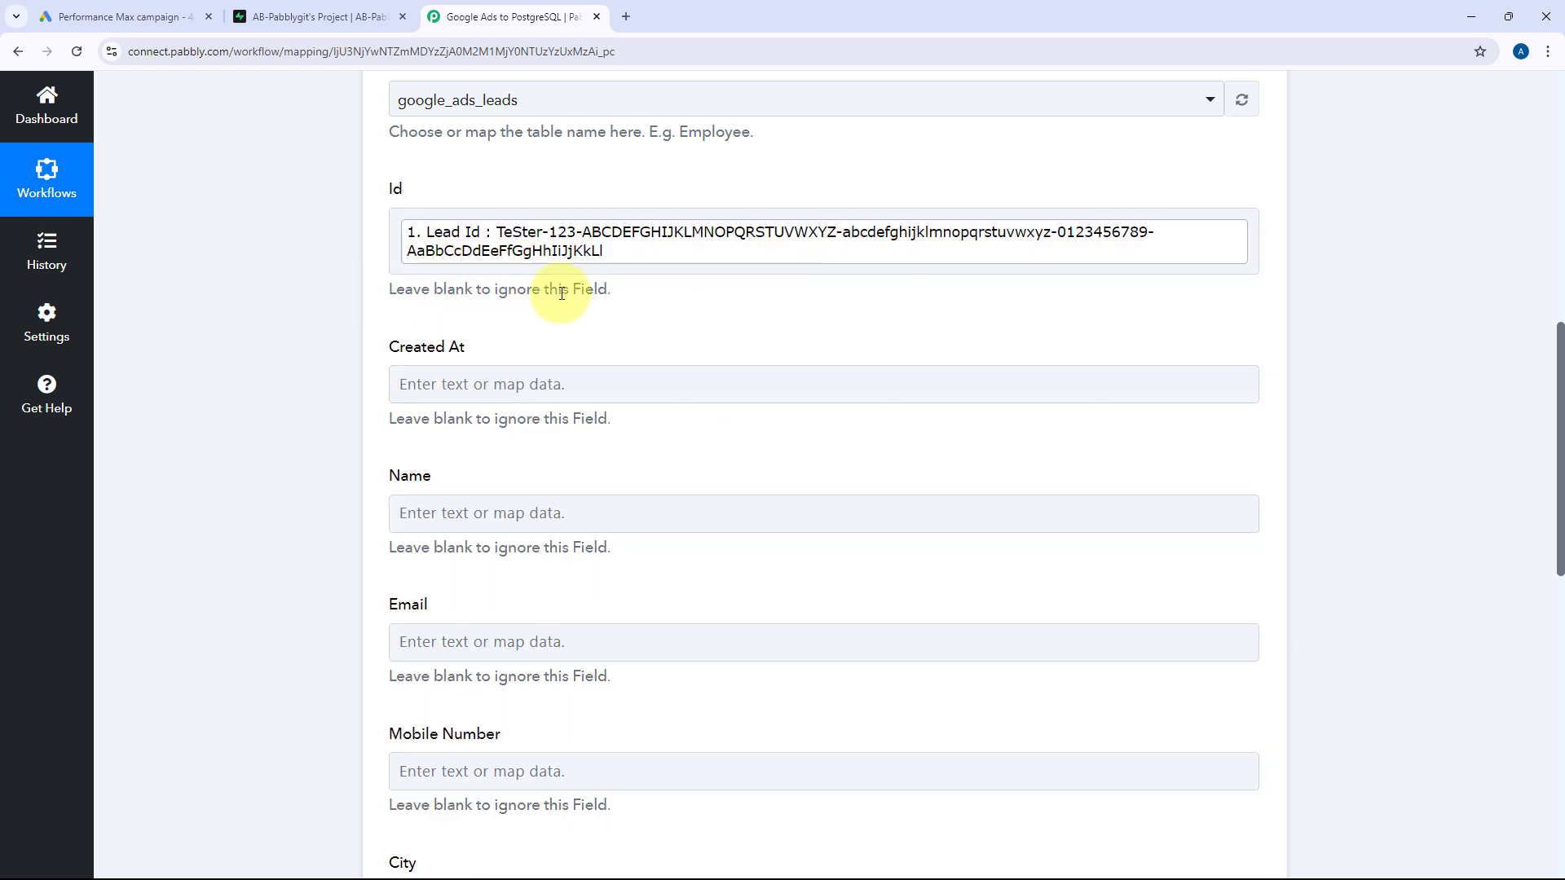
Look through the Google Ads data for a Created At value and check the created_at column in Supabase
{"action": "scroll", "coordinate": [699, 391], "scroll_direction": "down", "scroll_amount": 2}
{"action": "left_click", "coordinate": [448, 225]}
{"action": "left_click", "coordinate": [489, 374]}
{"action": "scroll", "coordinate": [646, 566], "scroll_direction": "down", "scroll_amount": 8}
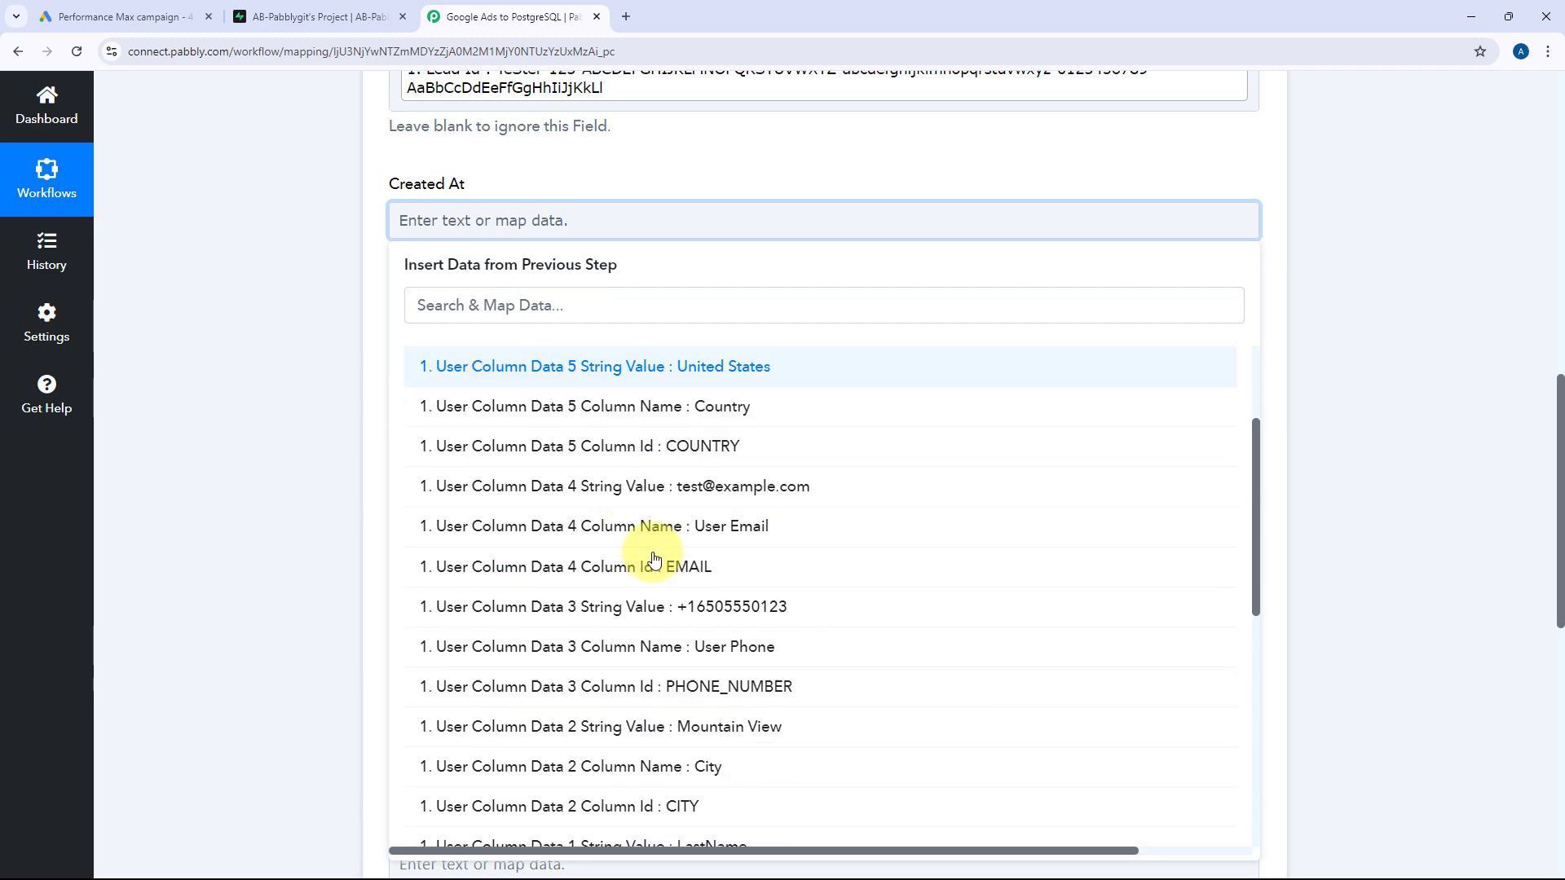
{"action": "scroll", "coordinate": [650, 537], "scroll_direction": "down", "scroll_amount": 1}
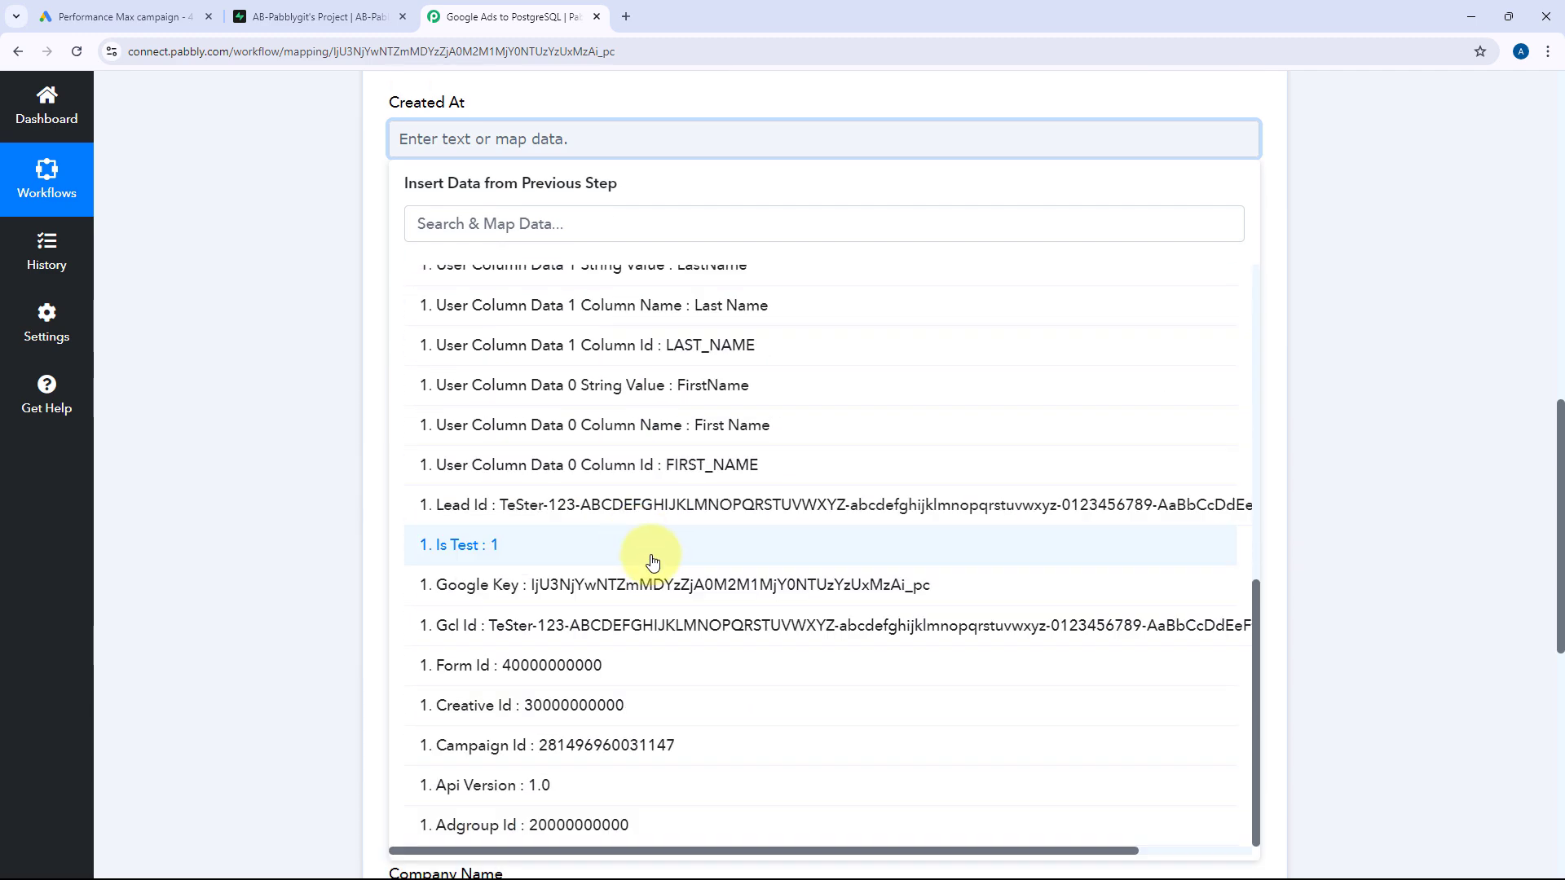
{"action": "scroll", "coordinate": [653, 560], "scroll_direction": "up", "scroll_amount": 8}
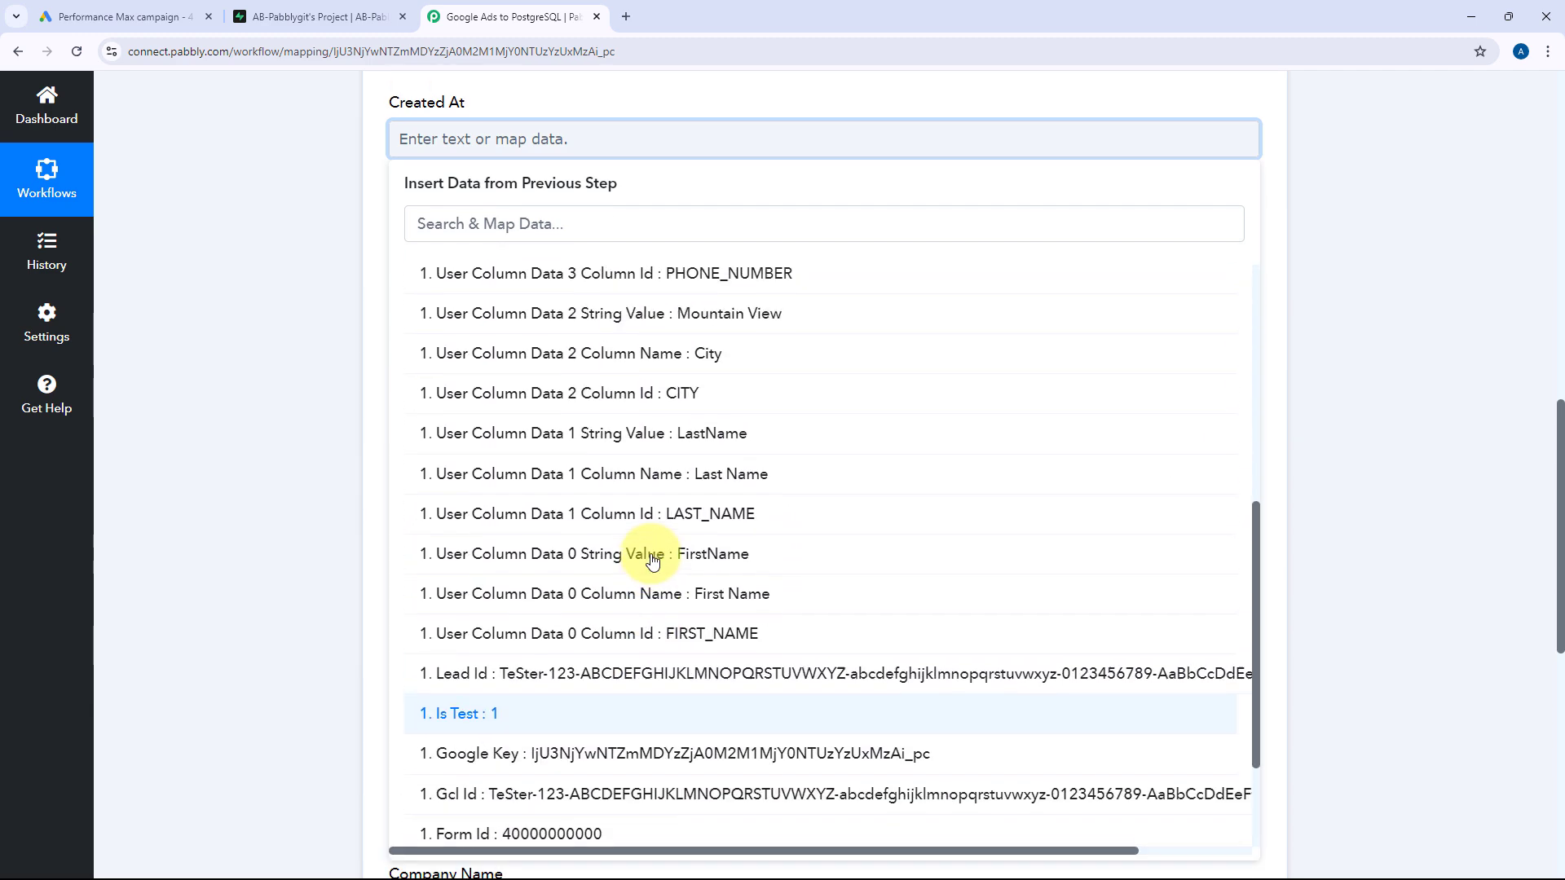
{"action": "left_click", "coordinate": [374, 243]}
{"action": "scroll", "coordinate": [581, 367], "scroll_direction": "up", "scroll_amount": 2}
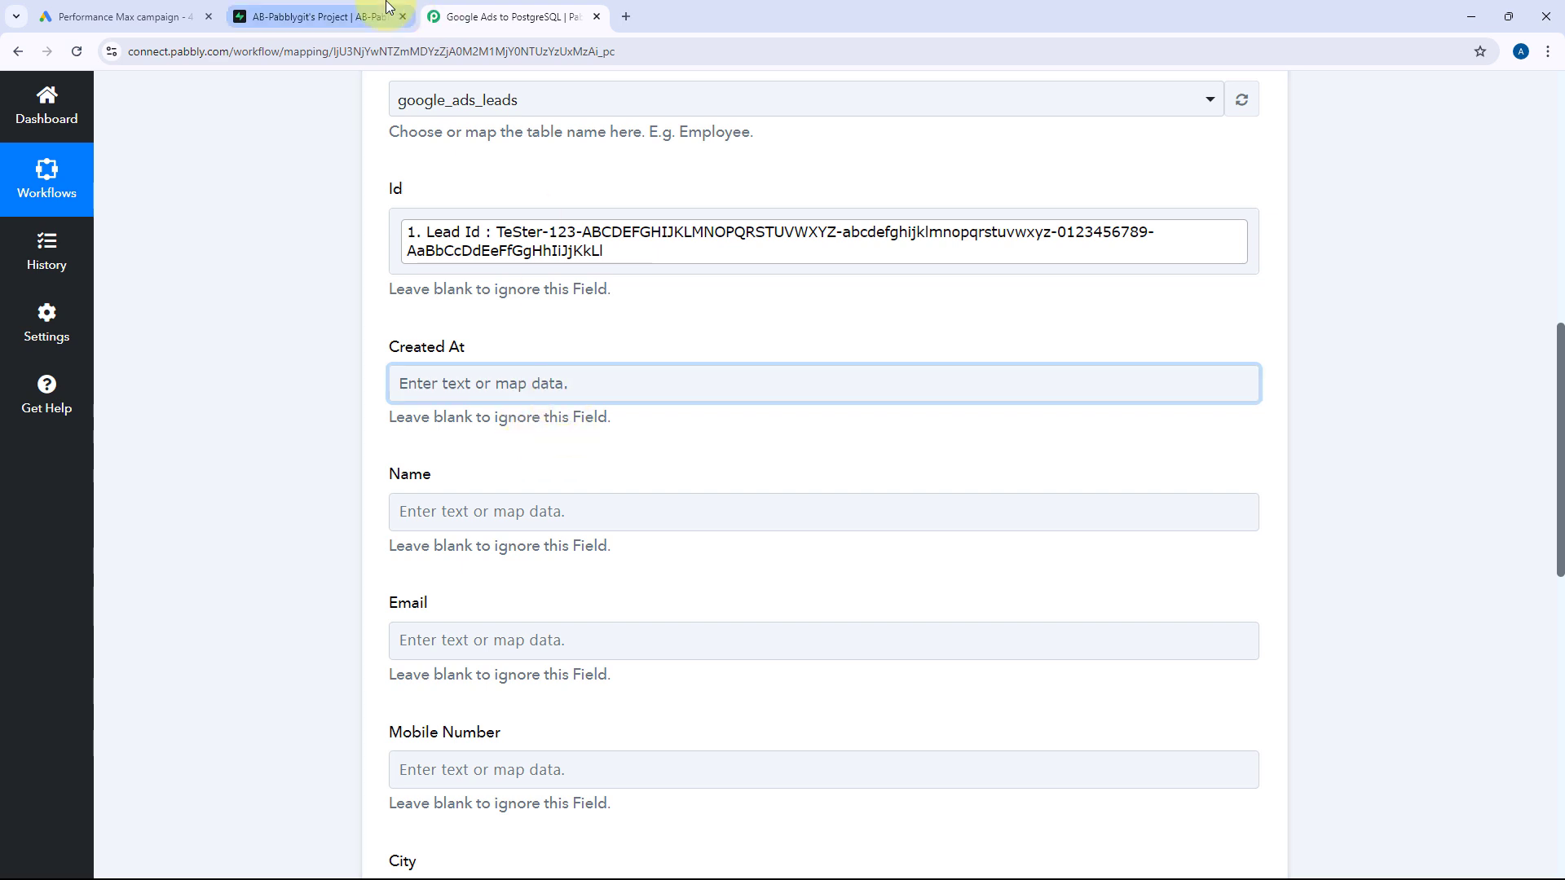
{"action": "left_click", "coordinate": [318, 16]}
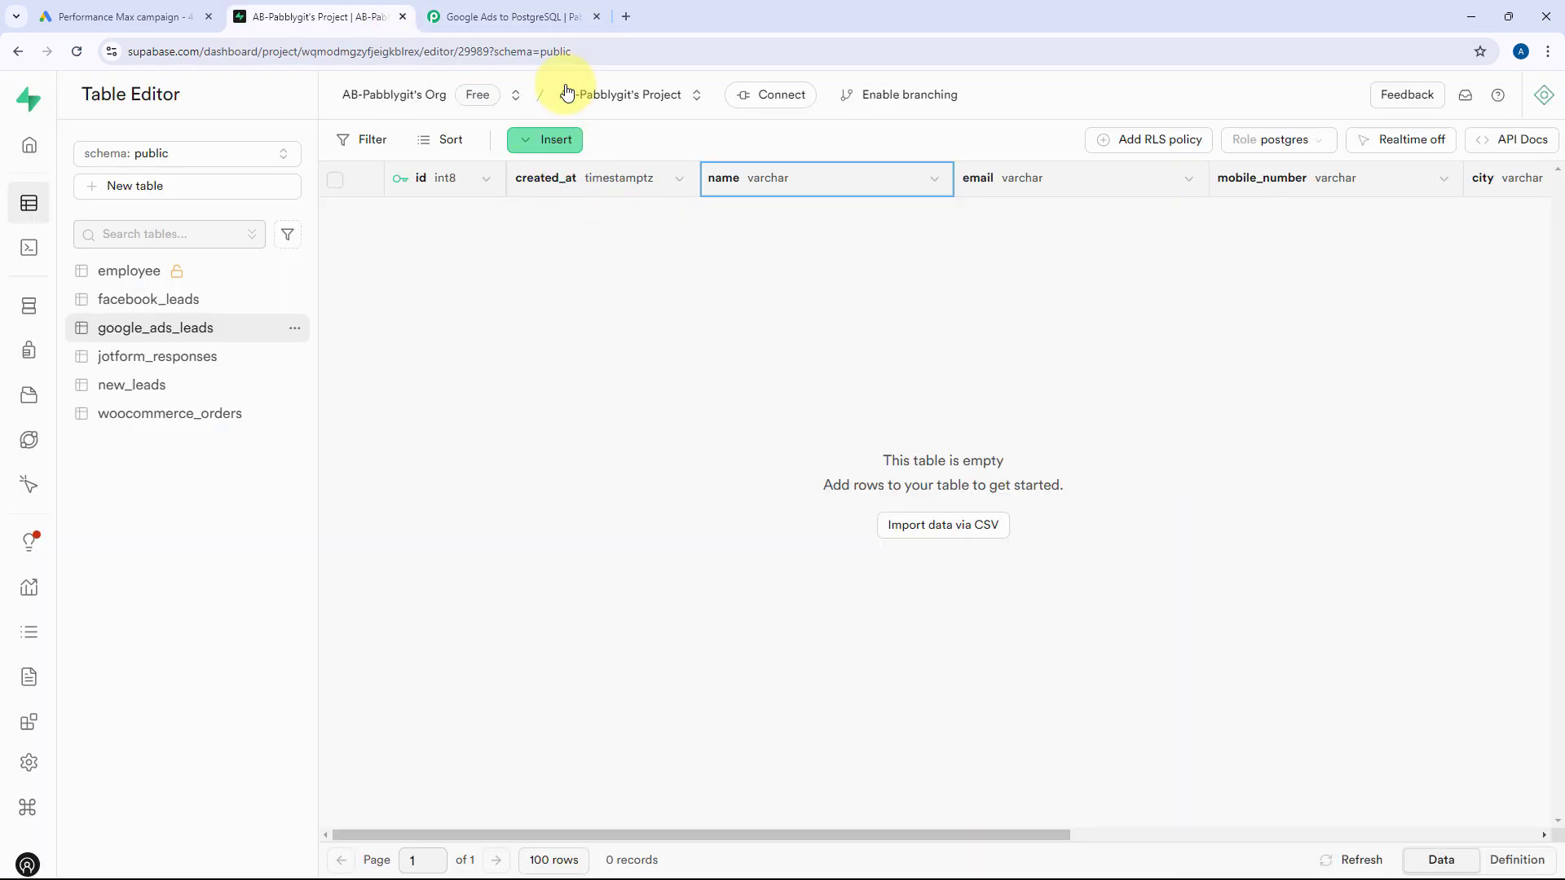
{"action": "left_click", "coordinate": [457, 16]}
Map the Name field to the FirstName and LastName string values, User Column Data 0 and 1
{"action": "scroll", "coordinate": [432, 453], "scroll_direction": "down", "scroll_amount": 1}
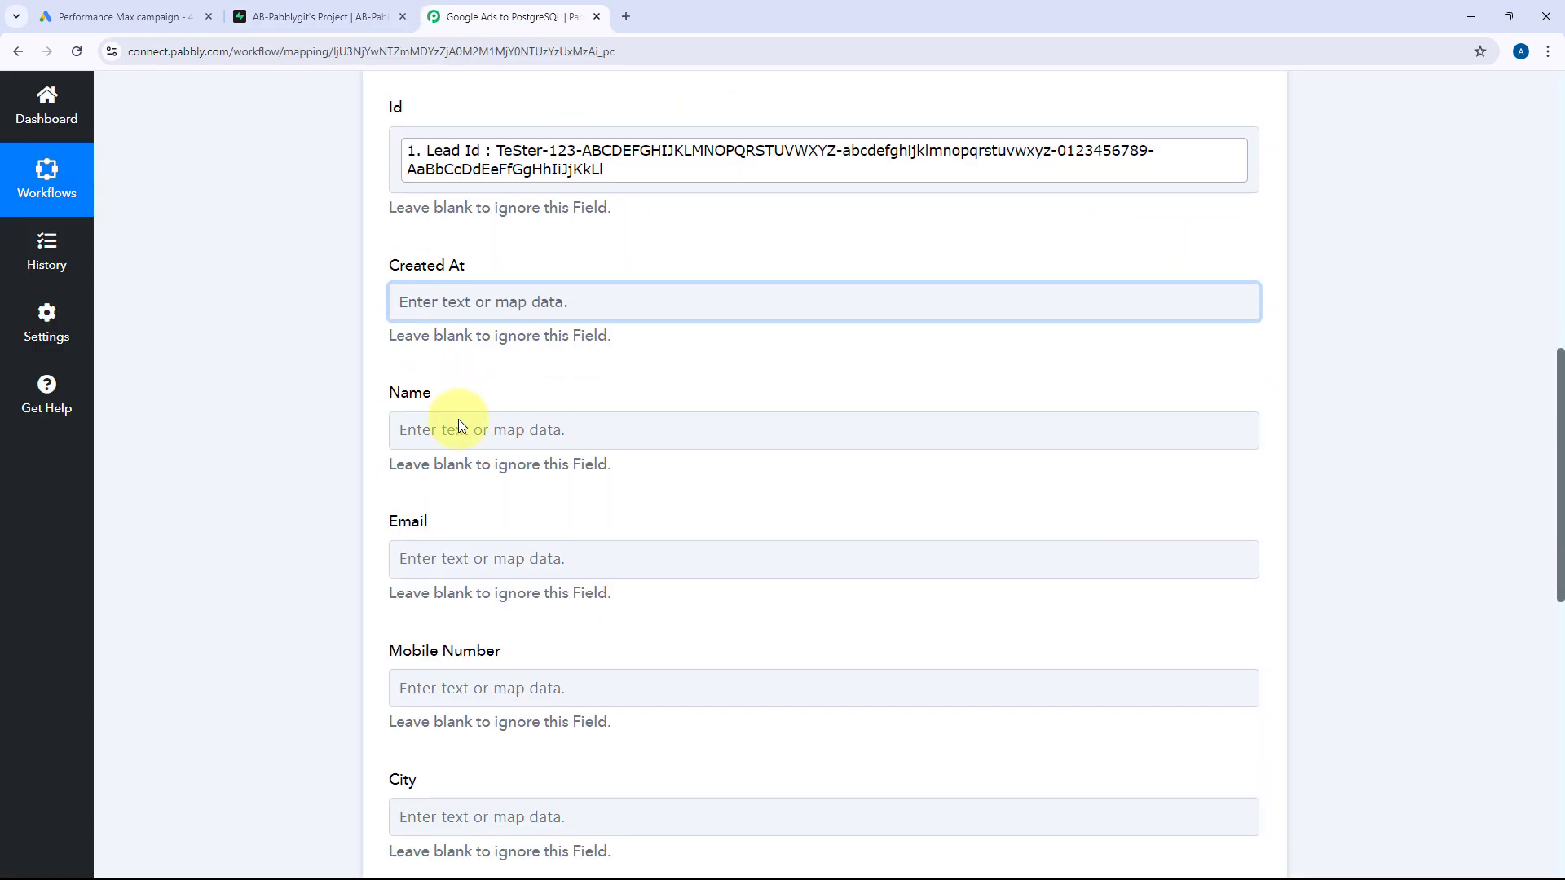
{"action": "left_click", "coordinate": [457, 426]}
{"action": "scroll", "coordinate": [505, 355], "scroll_direction": "down", "scroll_amount": 1}
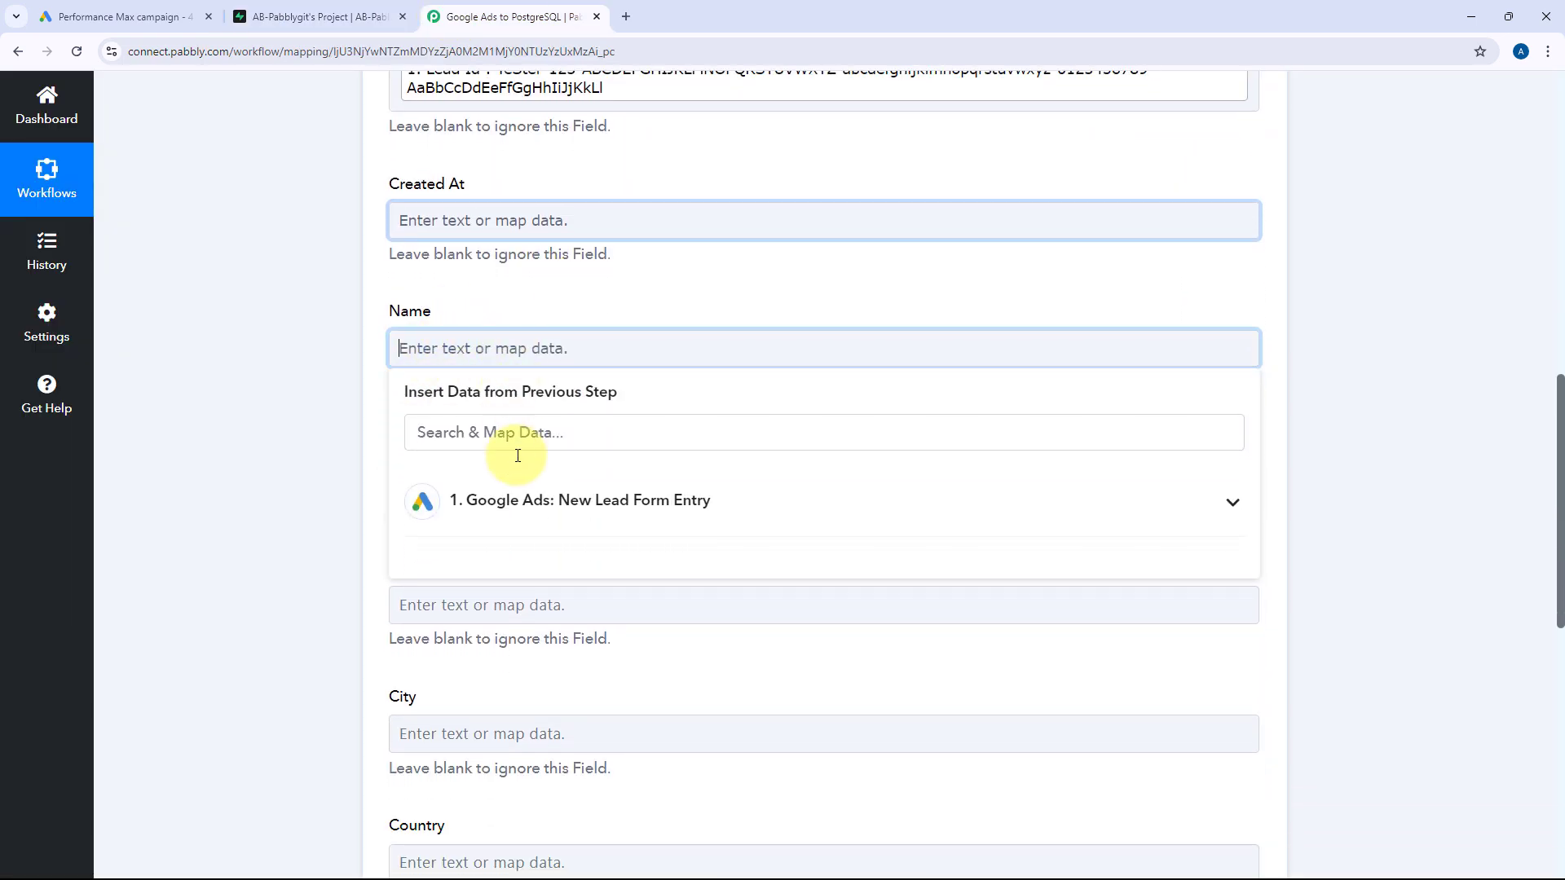
{"action": "left_click", "coordinate": [594, 501]}
{"action": "scroll", "coordinate": [587, 417], "scroll_direction": "down", "scroll_amount": 3}
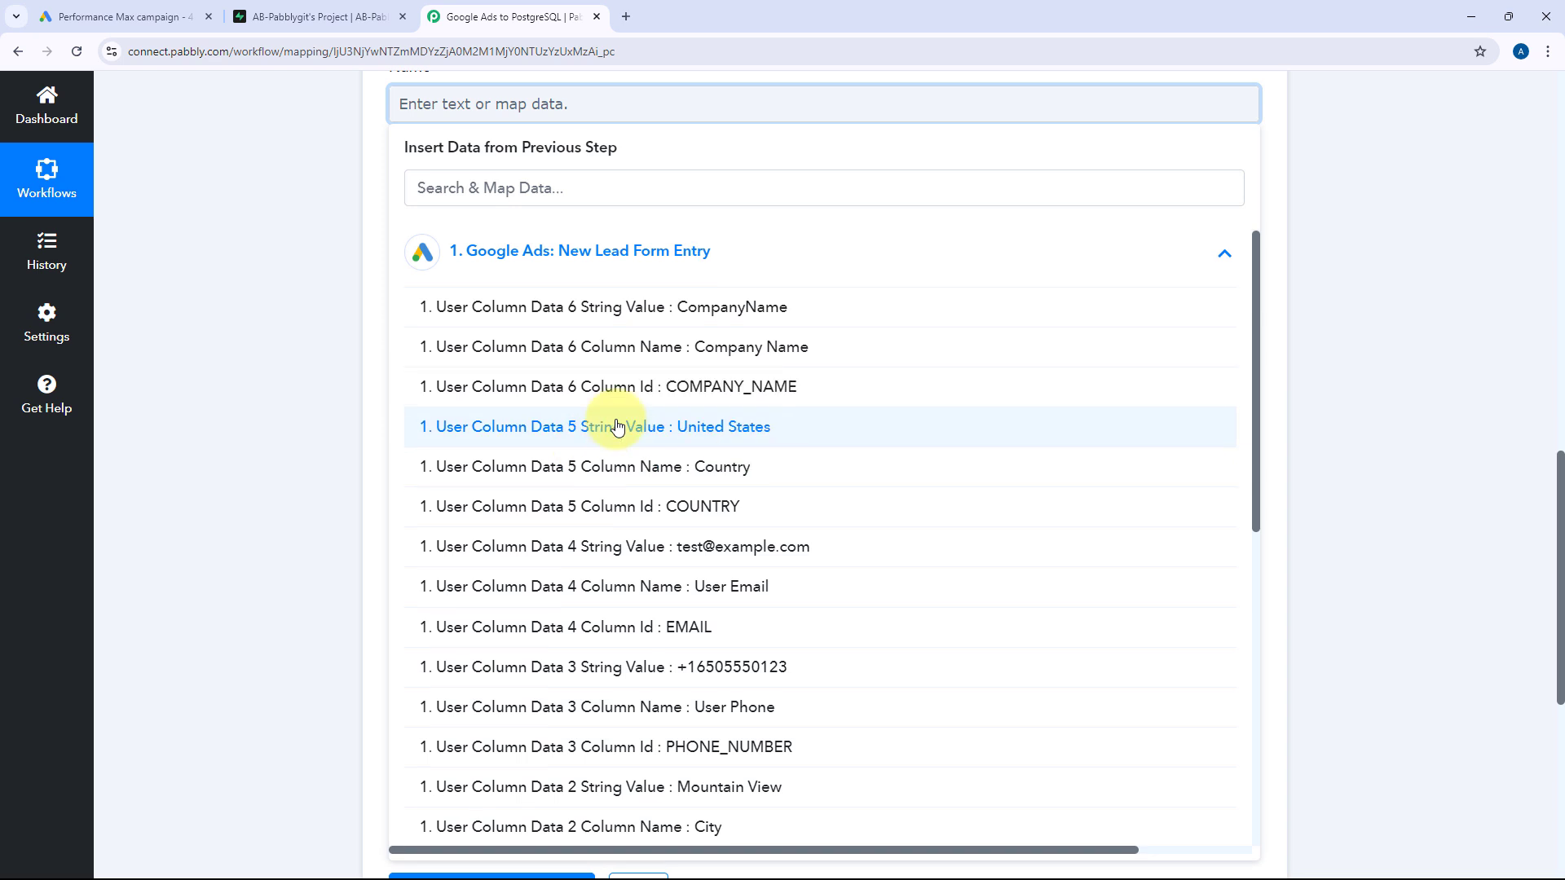
{"action": "scroll", "coordinate": [604, 424], "scroll_direction": "down", "scroll_amount": 5}
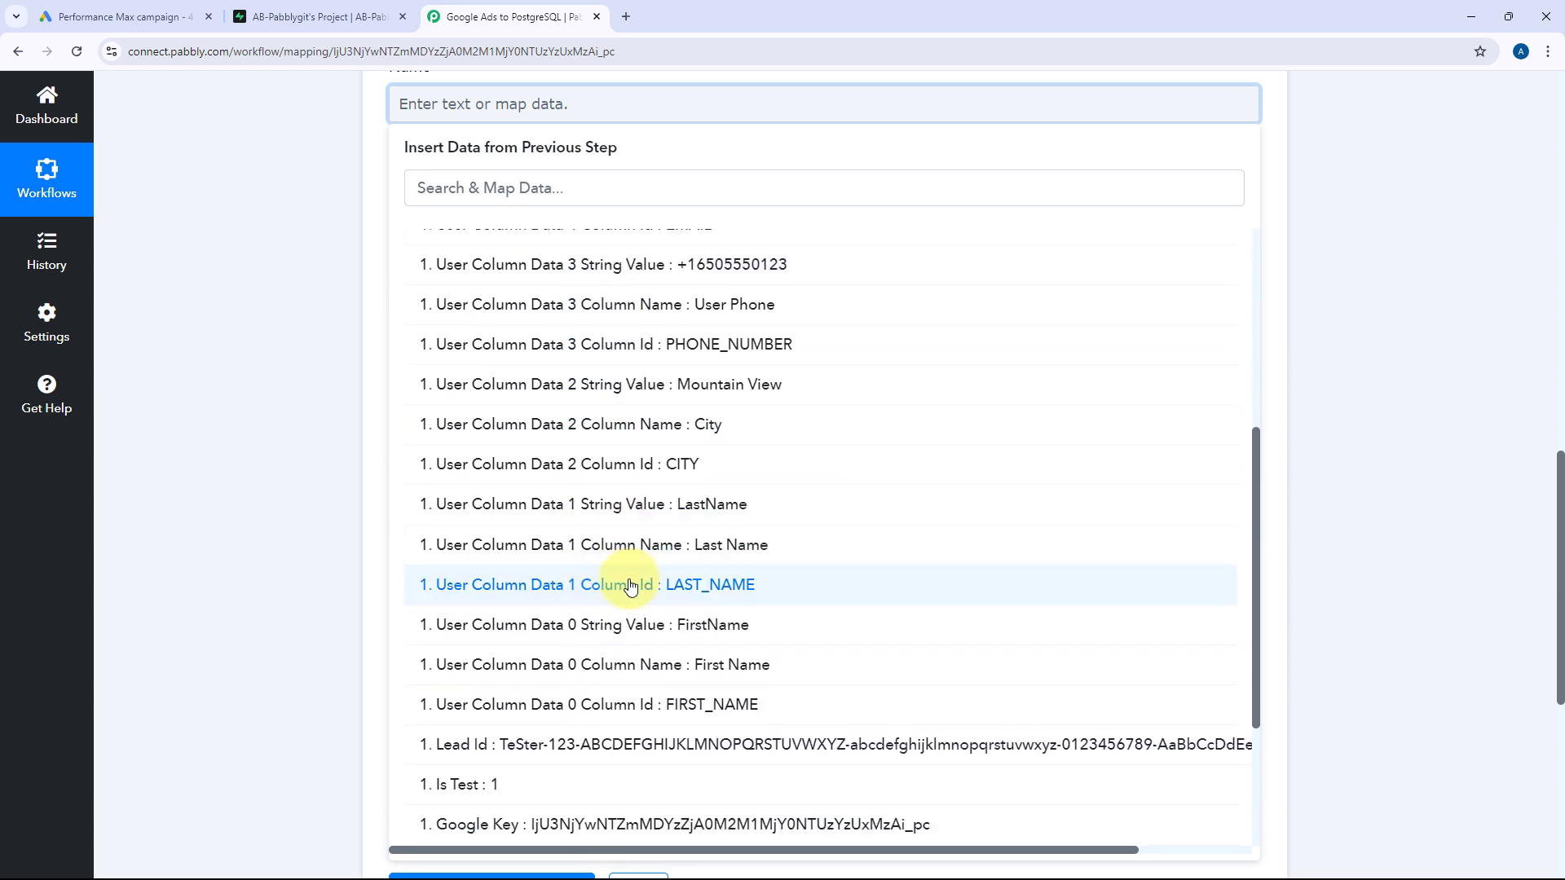
{"action": "scroll", "coordinate": [633, 525], "scroll_direction": "down", "scroll_amount": 1}
{"action": "left_click", "coordinate": [642, 543]}
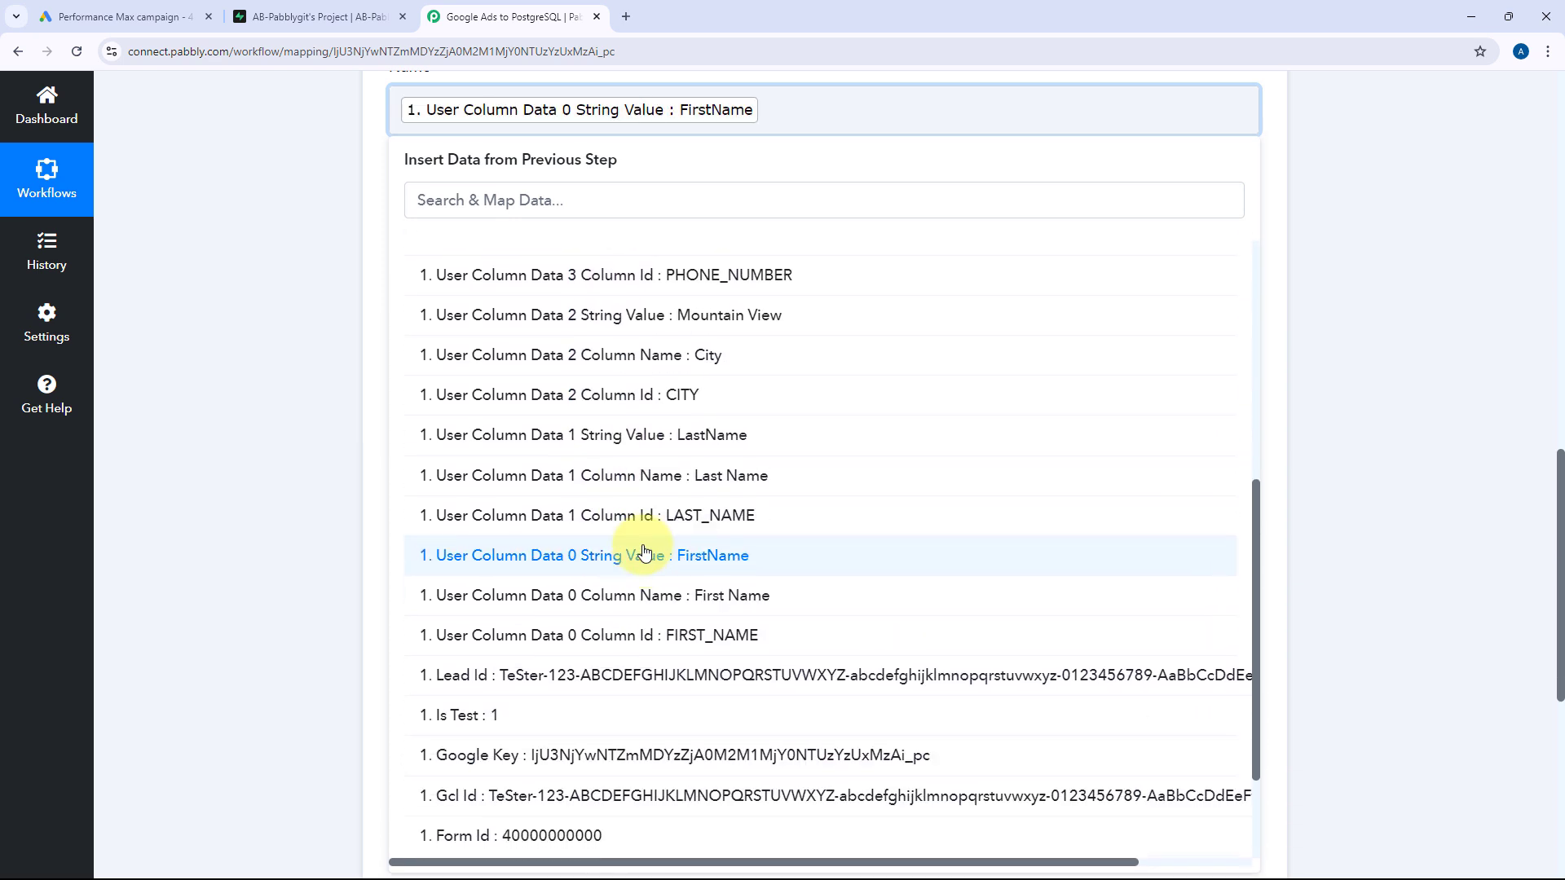
{"action": "left_click", "coordinate": [660, 451]}
{"action": "left_click", "coordinate": [385, 206]}
Map the Email field to the User Column Data 4 String Value from the Google Ads step
{"action": "left_click", "coordinate": [402, 243]}
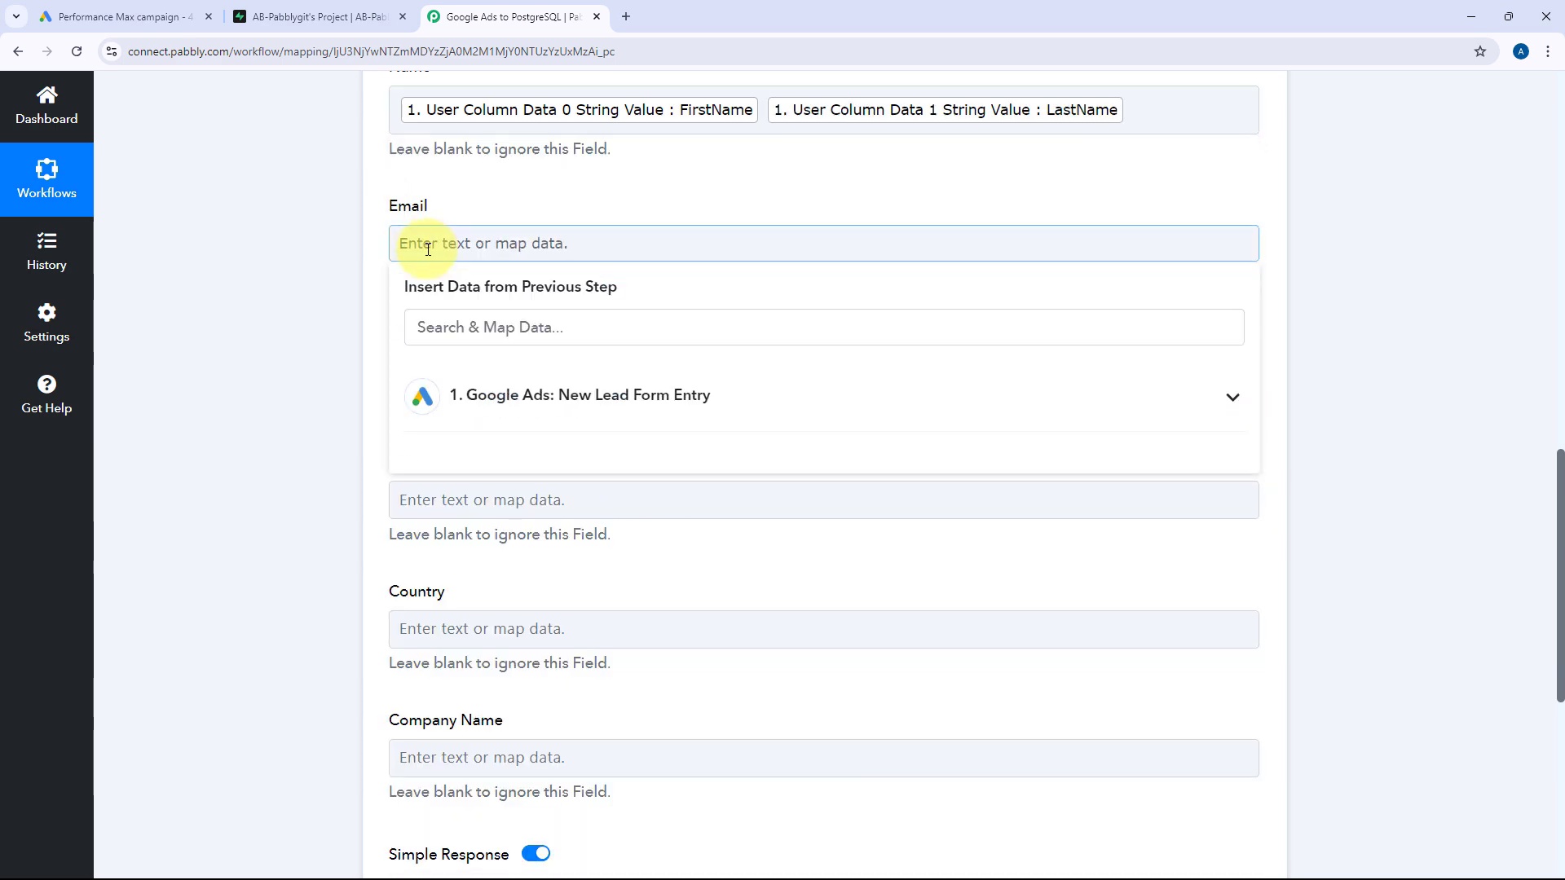
{"action": "left_click", "coordinate": [485, 397]}
{"action": "scroll", "coordinate": [481, 490], "scroll_direction": "down", "scroll_amount": 3}
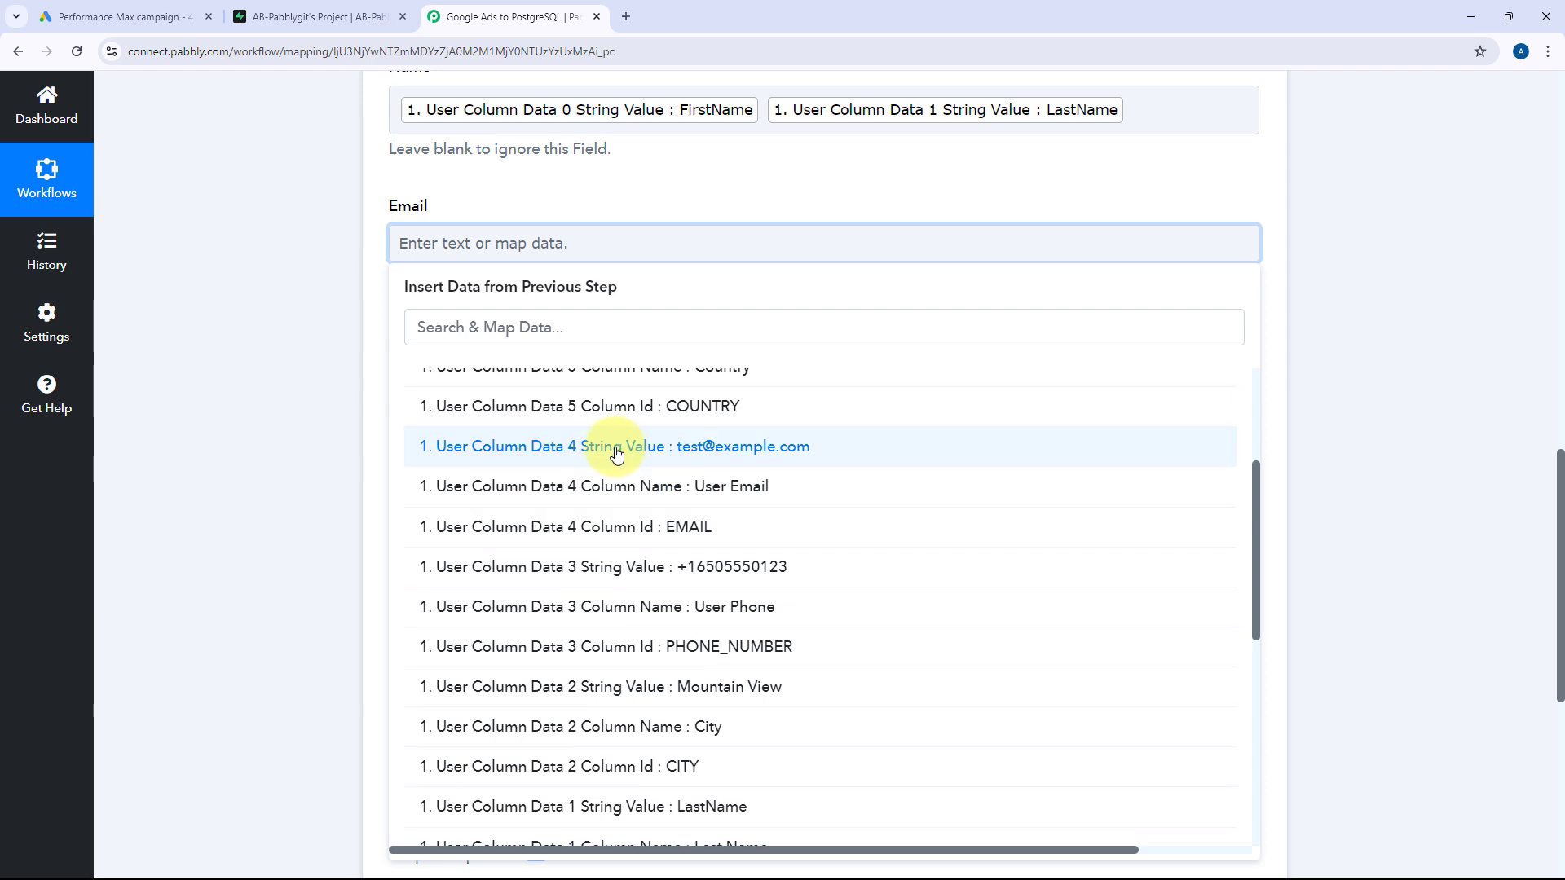
{"action": "left_click", "coordinate": [604, 446]}
{"action": "left_click", "coordinate": [383, 387]}
Map the Mobile Number field to the User Column Data 3 String Value from the Google Ads step
{"action": "left_click", "coordinate": [396, 383]}
{"action": "scroll", "coordinate": [424, 375], "scroll_direction": "down", "scroll_amount": 2}
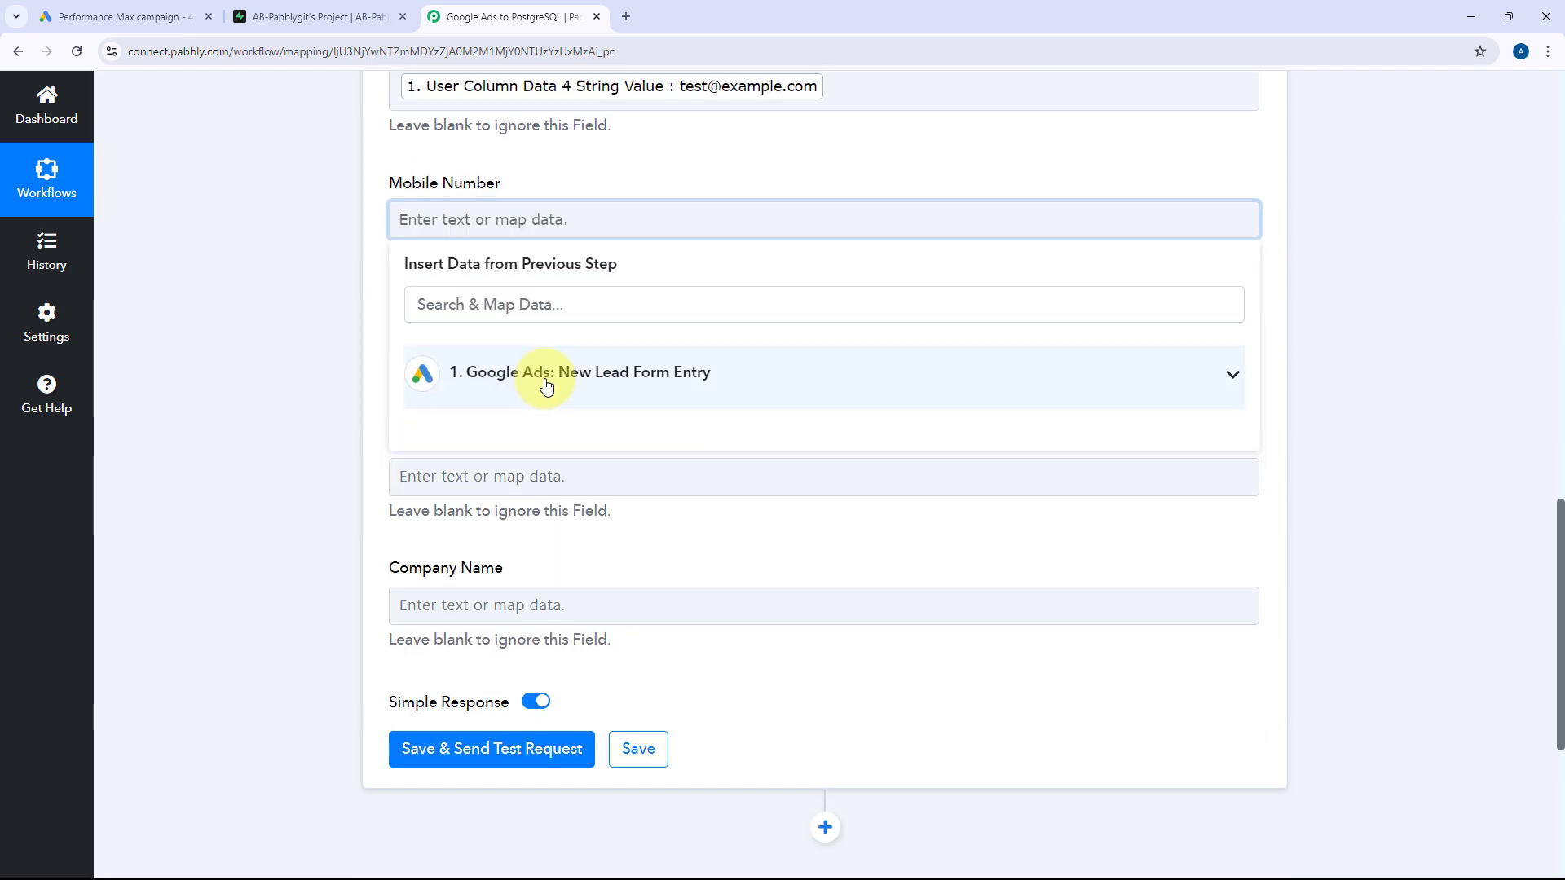
{"action": "left_click", "coordinate": [444, 372]}
{"action": "scroll", "coordinate": [564, 490], "scroll_direction": "down", "scroll_amount": 2}
{"action": "left_click", "coordinate": [448, 624]}
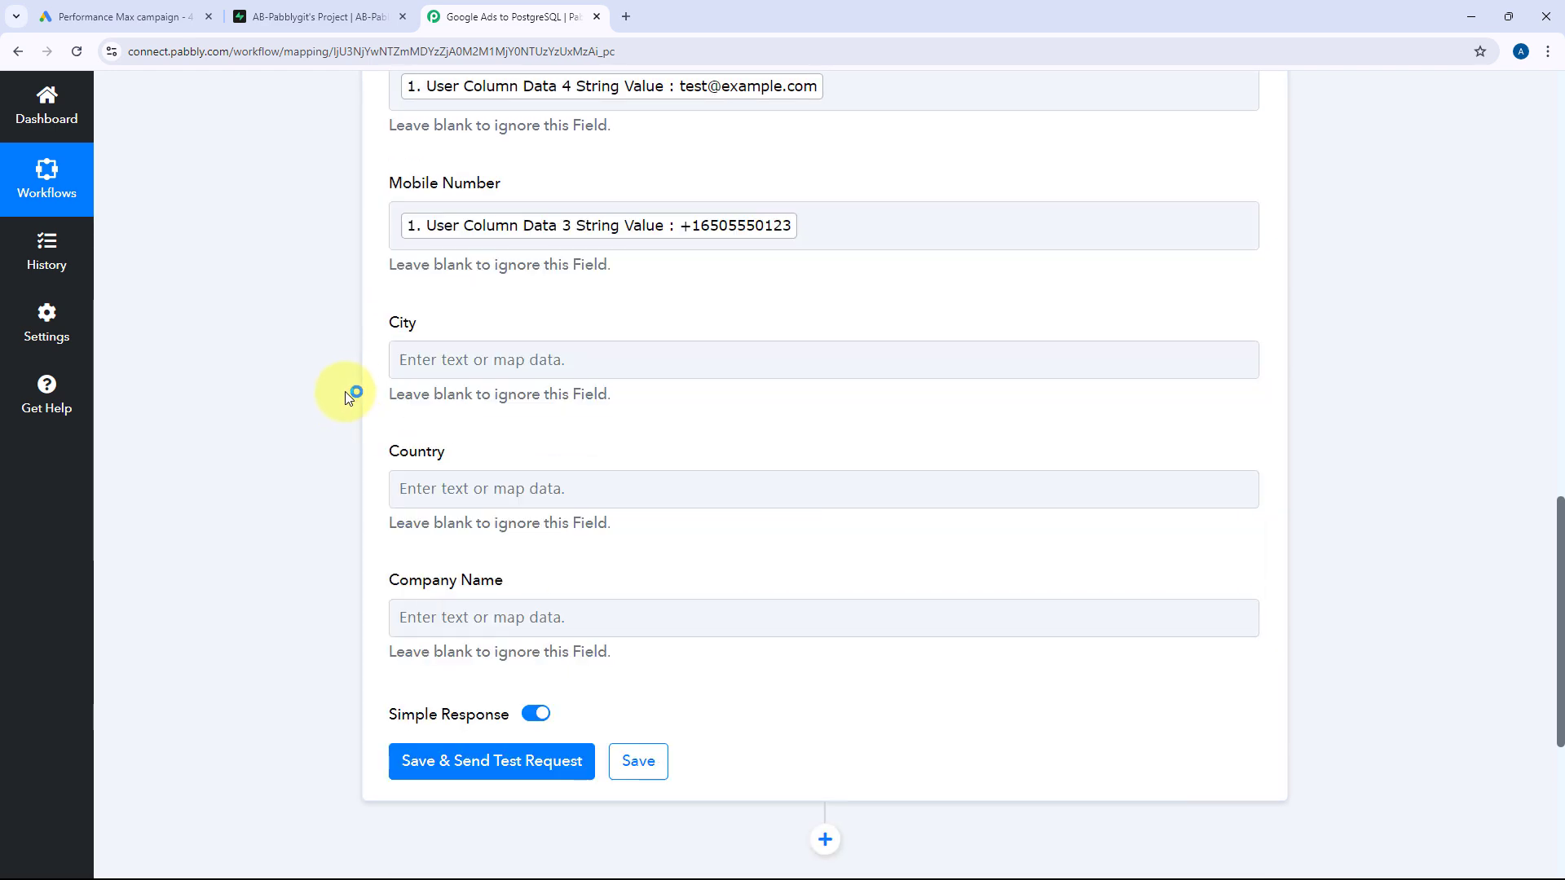
Map the City field to the User Column Data 2 String Value, Mountain View
{"action": "scroll", "coordinate": [391, 367], "scroll_direction": "down", "scroll_amount": 3}
{"action": "left_click", "coordinate": [455, 273]}
{"action": "left_click", "coordinate": [499, 440]}
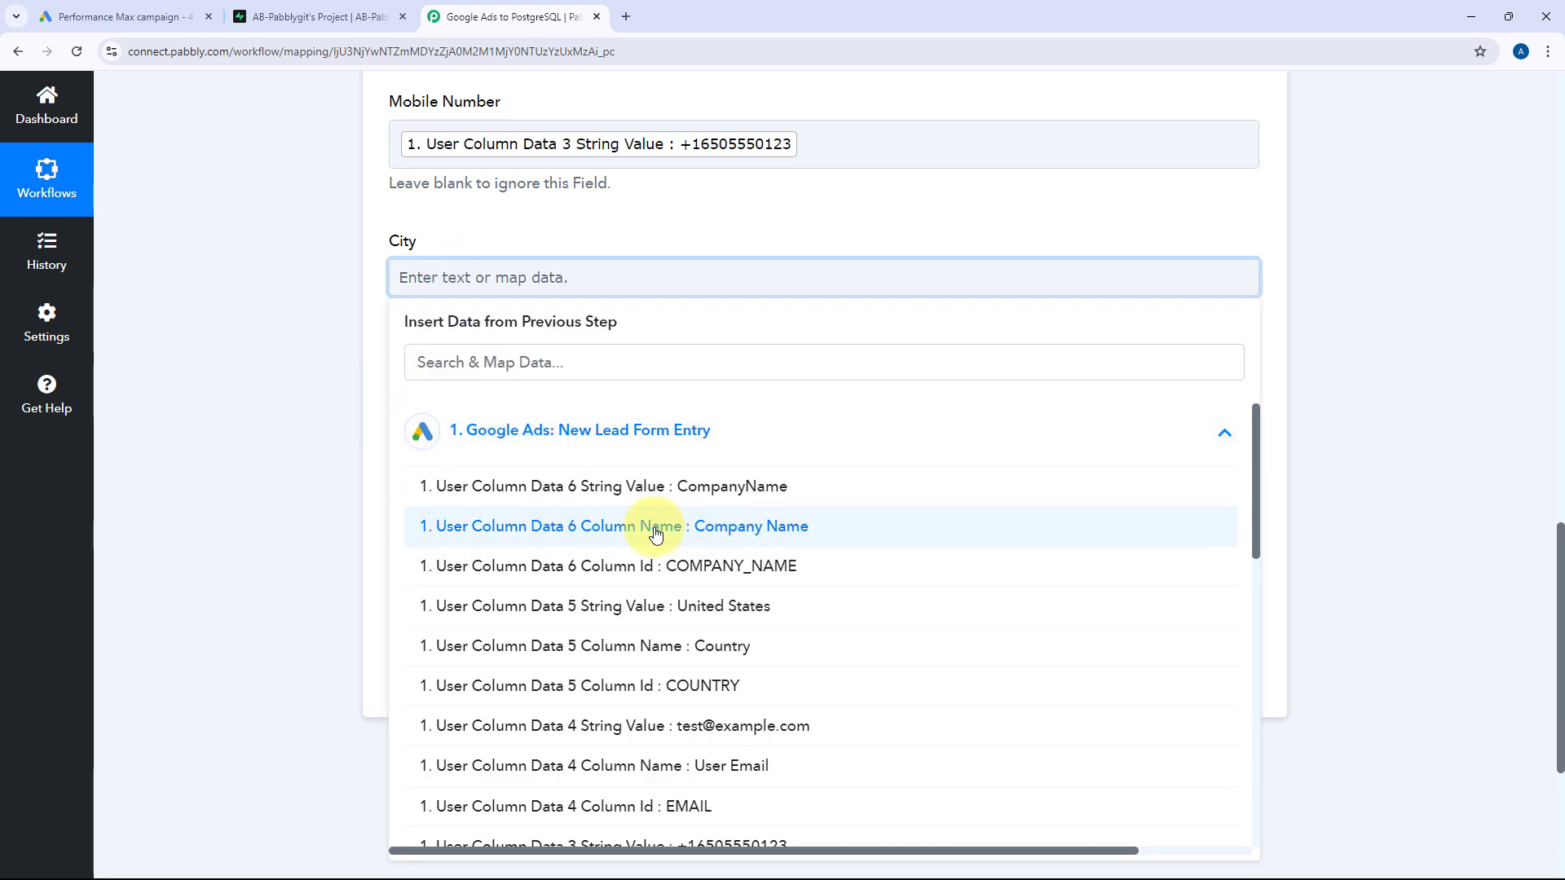
{"action": "scroll", "coordinate": [644, 530], "scroll_direction": "down", "scroll_amount": 2}
{"action": "scroll", "coordinate": [644, 530], "scroll_direction": "down", "scroll_amount": 3}
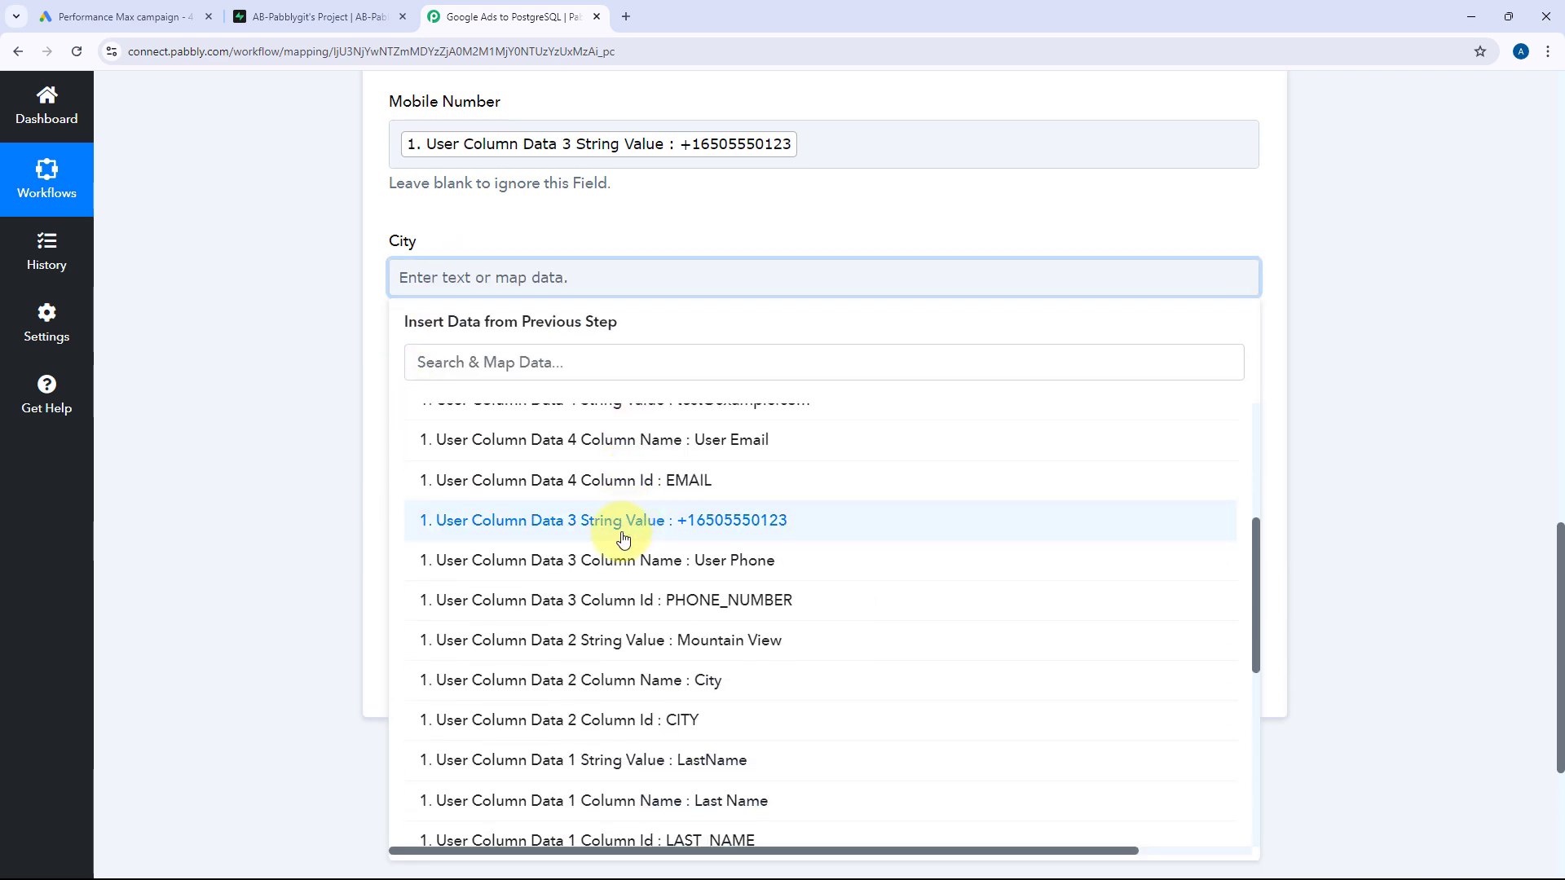
{"action": "left_click", "coordinate": [652, 558]}
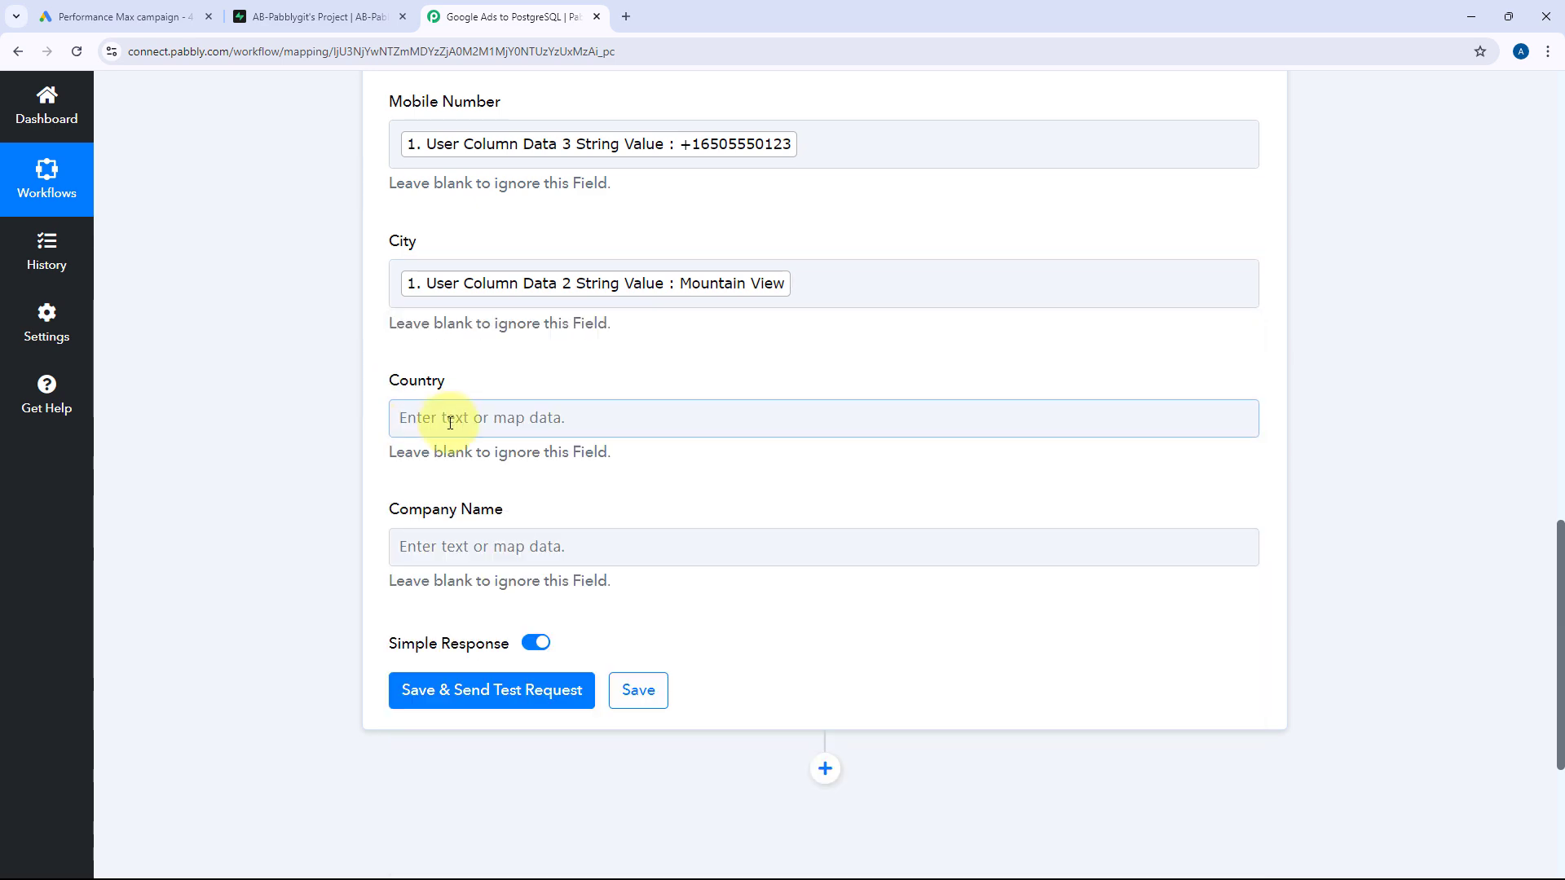
Map the Country field to the User Column Data 5 String Value, United States
{"action": "left_click", "coordinate": [448, 419]}
{"action": "scroll", "coordinate": [534, 391], "scroll_direction": "down", "scroll_amount": 1}
{"action": "scroll", "coordinate": [535, 392], "scroll_direction": "down", "scroll_amount": 2}
{"action": "left_click", "coordinate": [587, 346]}
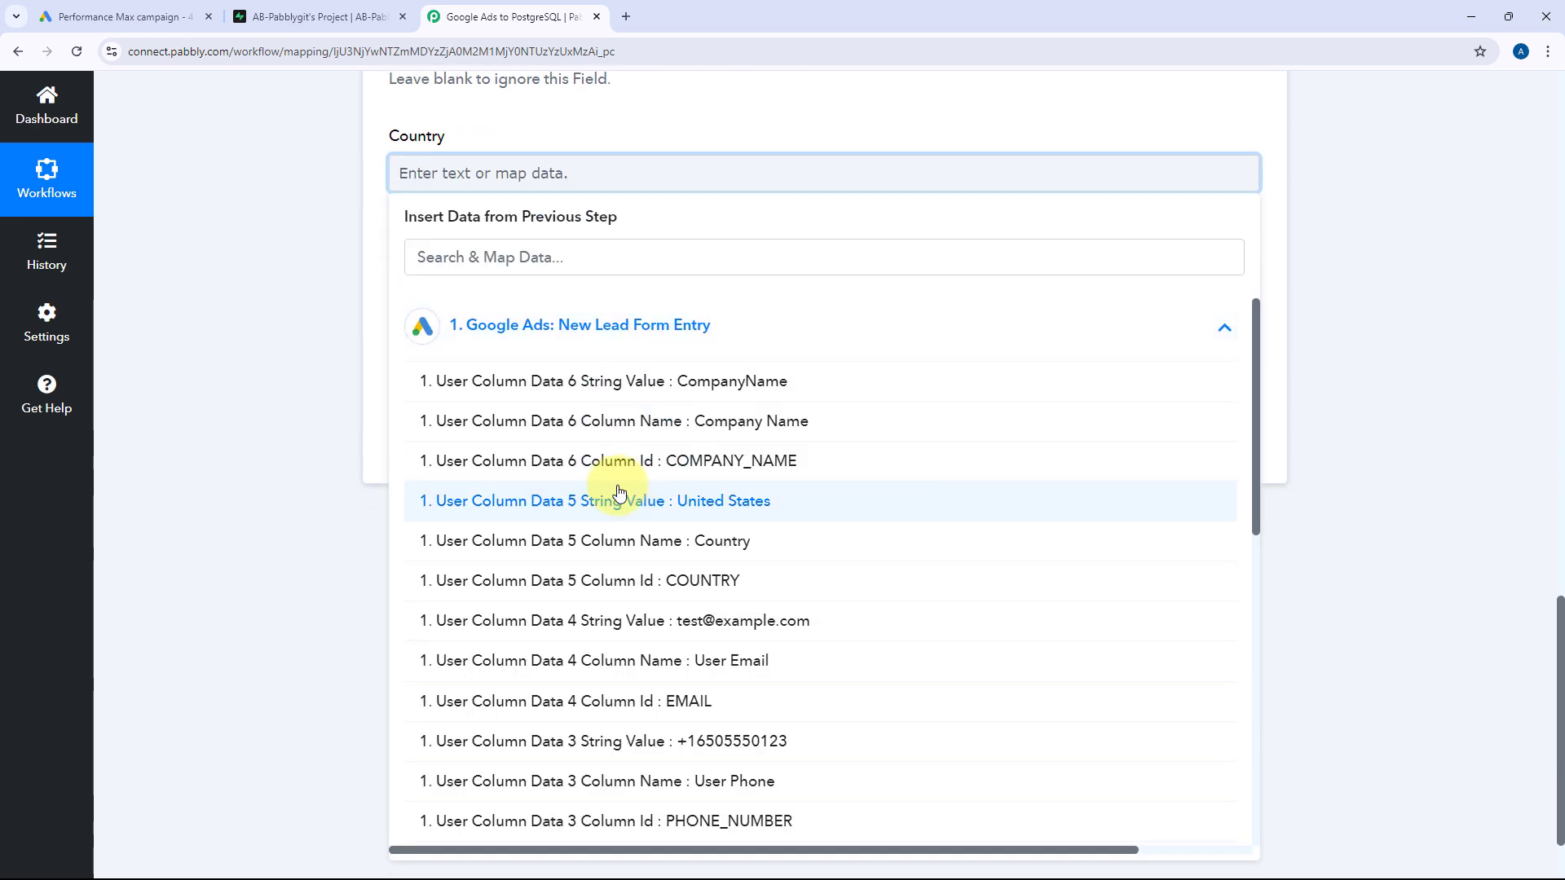
{"action": "left_click", "coordinate": [620, 491]}
Map the Company Name field to the User Column Data 6 String Value, CompanyName, and review the mapped fields
{"action": "left_click", "coordinate": [448, 322]}
{"action": "left_click", "coordinate": [585, 477]}
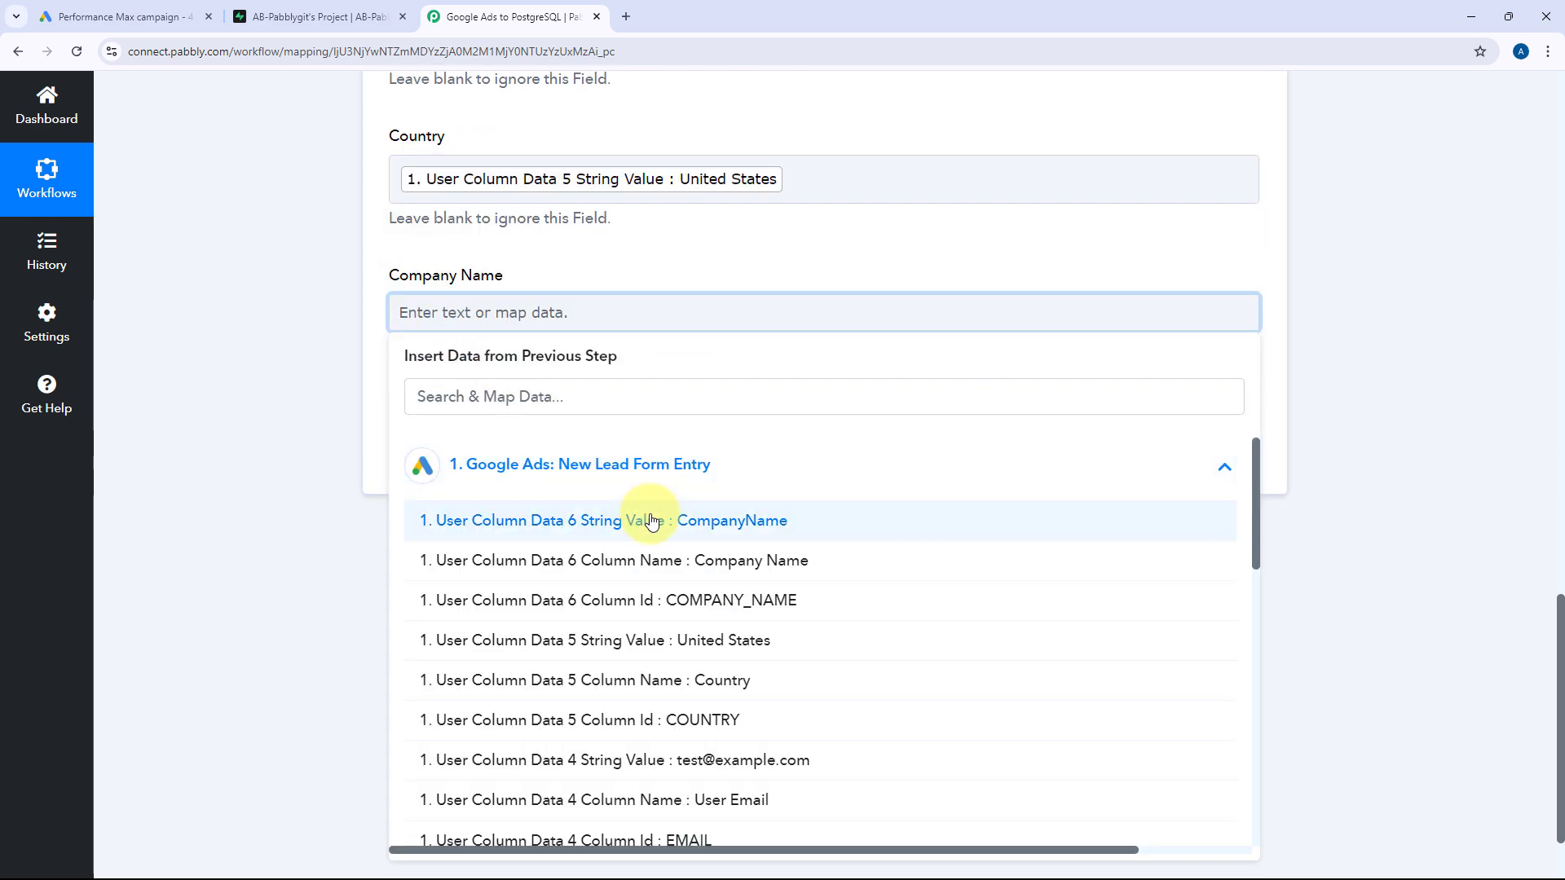
{"action": "left_click", "coordinate": [653, 522]}
{"action": "scroll", "coordinate": [571, 384], "scroll_direction": "up", "scroll_amount": 5}
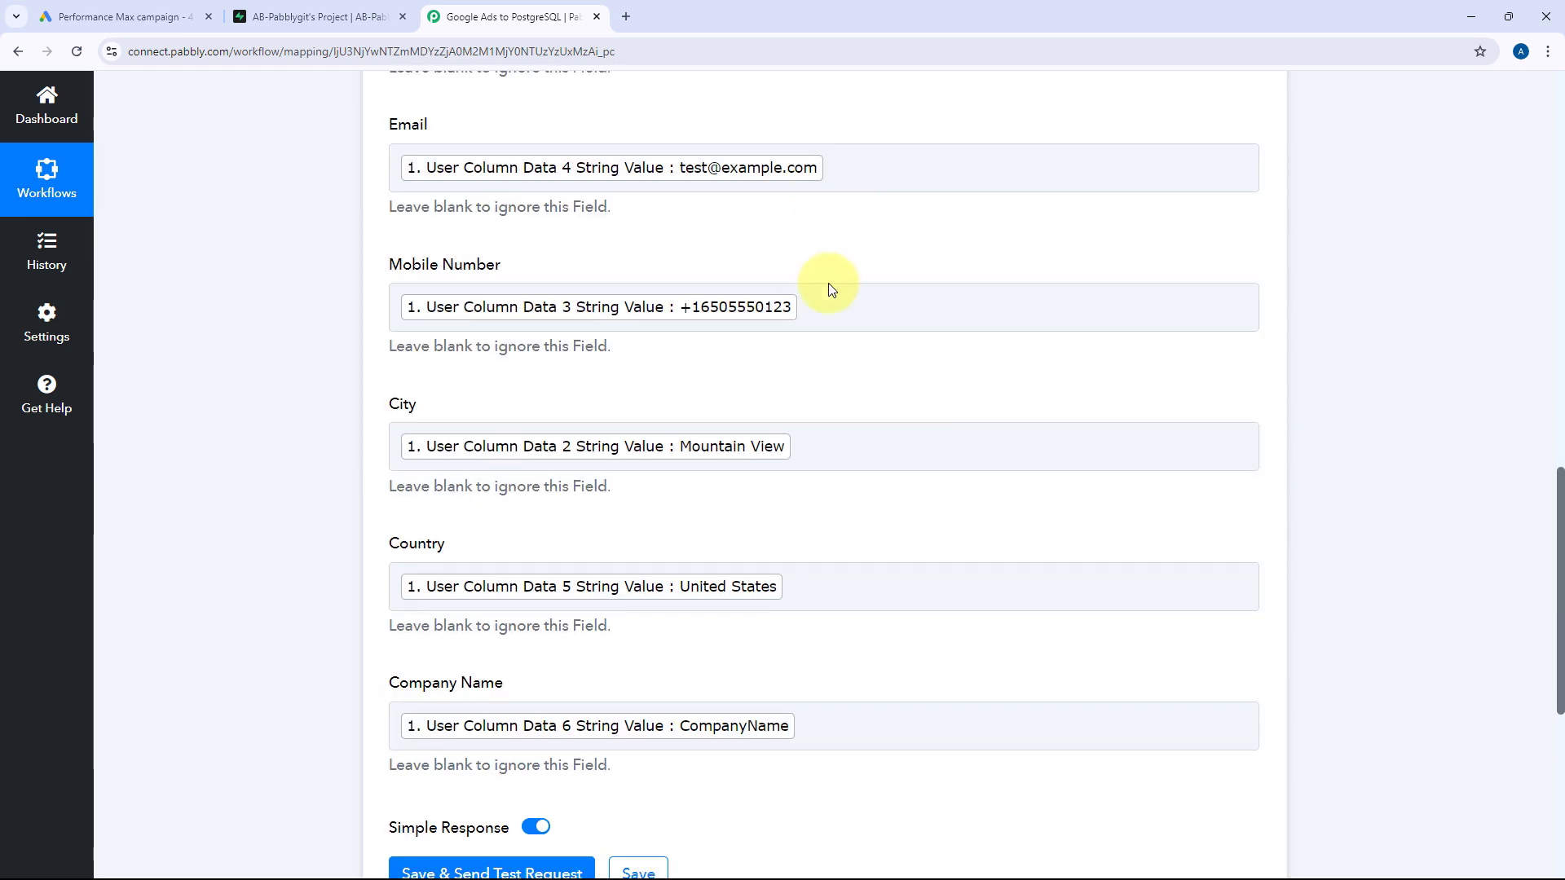
{"action": "scroll", "coordinate": [832, 290], "scroll_direction": "up", "scroll_amount": 4}
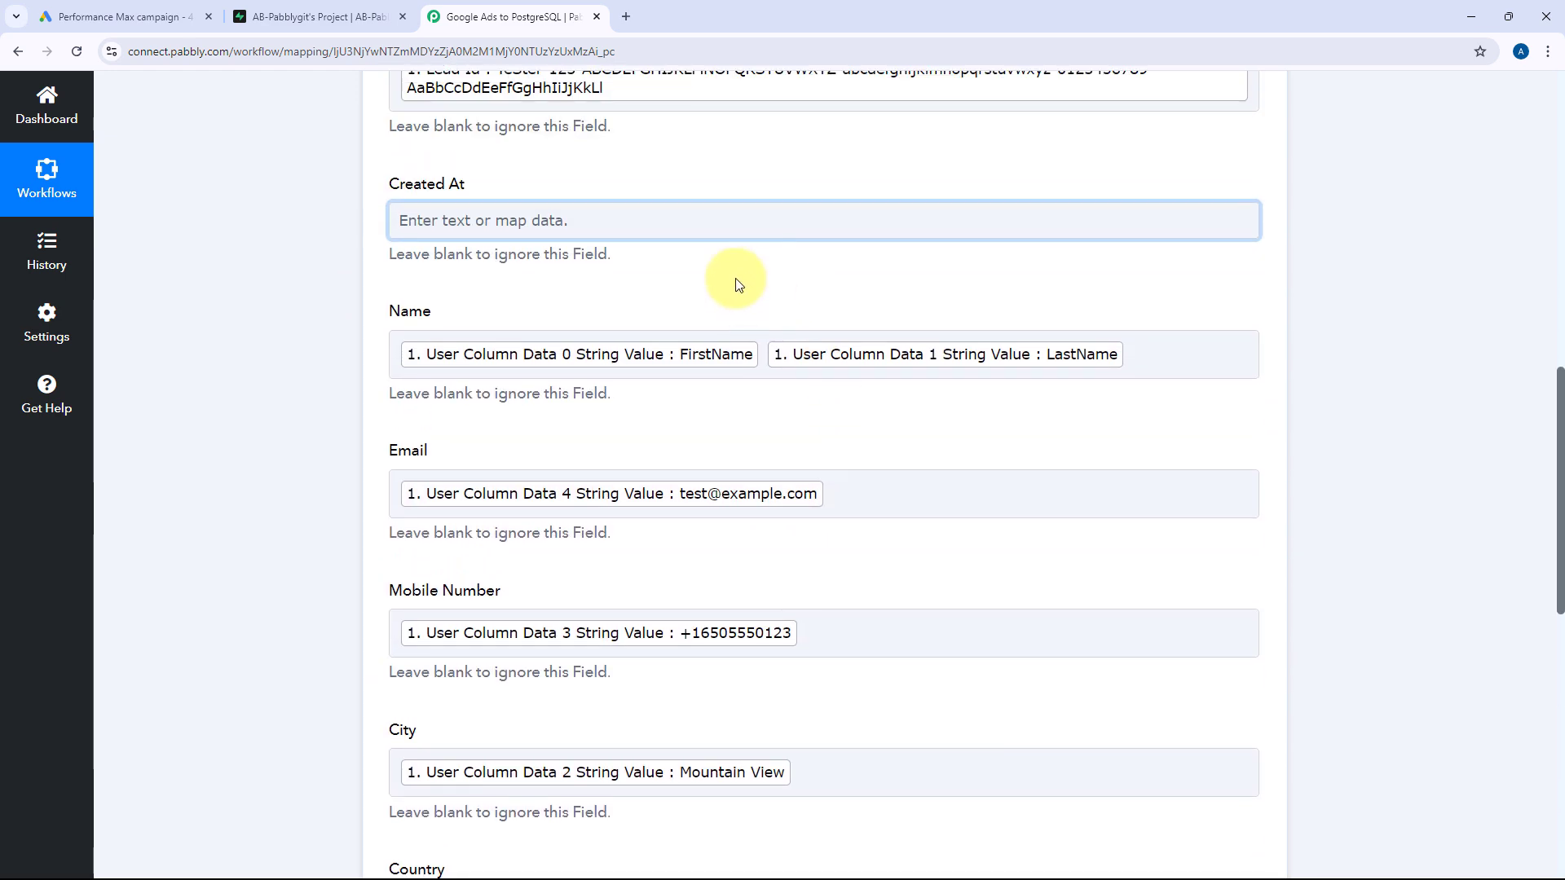
Save the PostgreSQL insert-row action, send a test request with the mapped lead data, and check the Res2 Status in the response
{"action": "scroll", "coordinate": [723, 135], "scroll_direction": "up", "scroll_amount": 2}
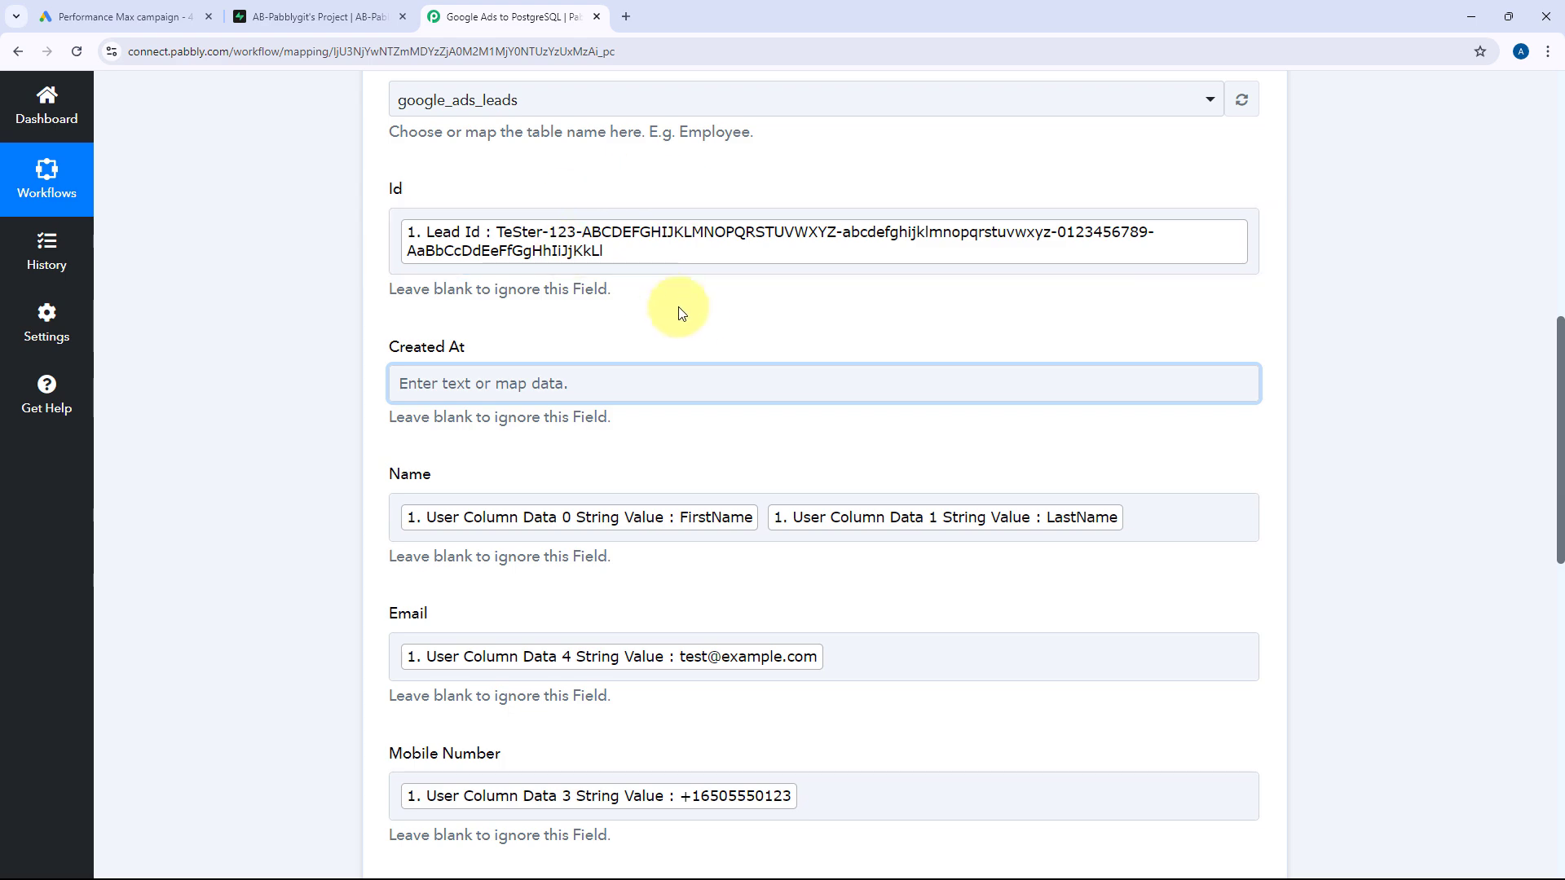
{"action": "scroll", "coordinate": [681, 313], "scroll_direction": "down", "scroll_amount": 10}
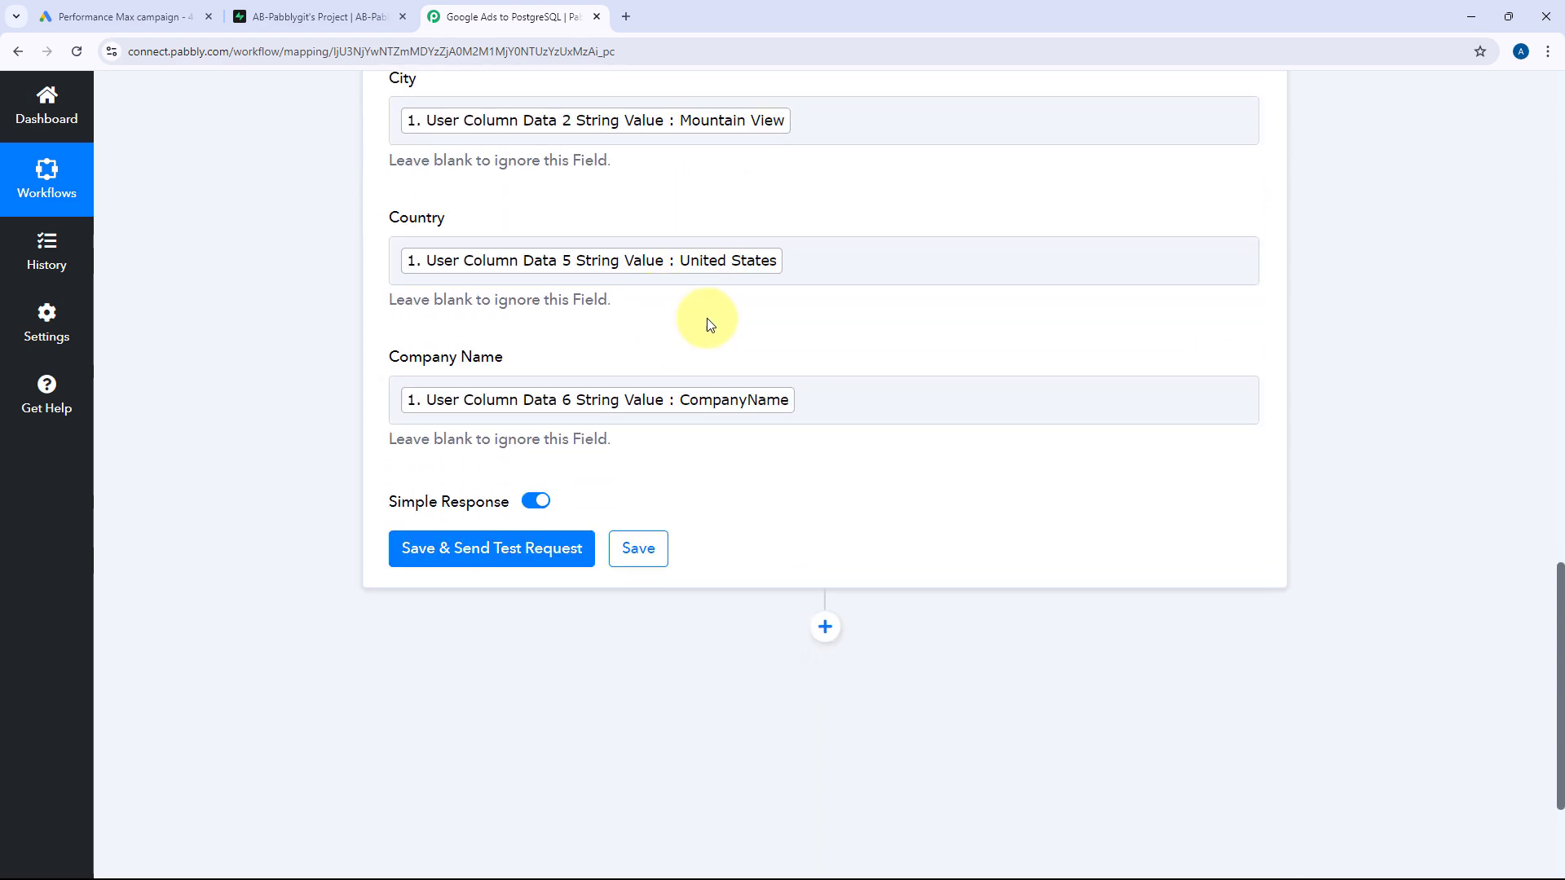
{"action": "left_click", "coordinate": [492, 557]}
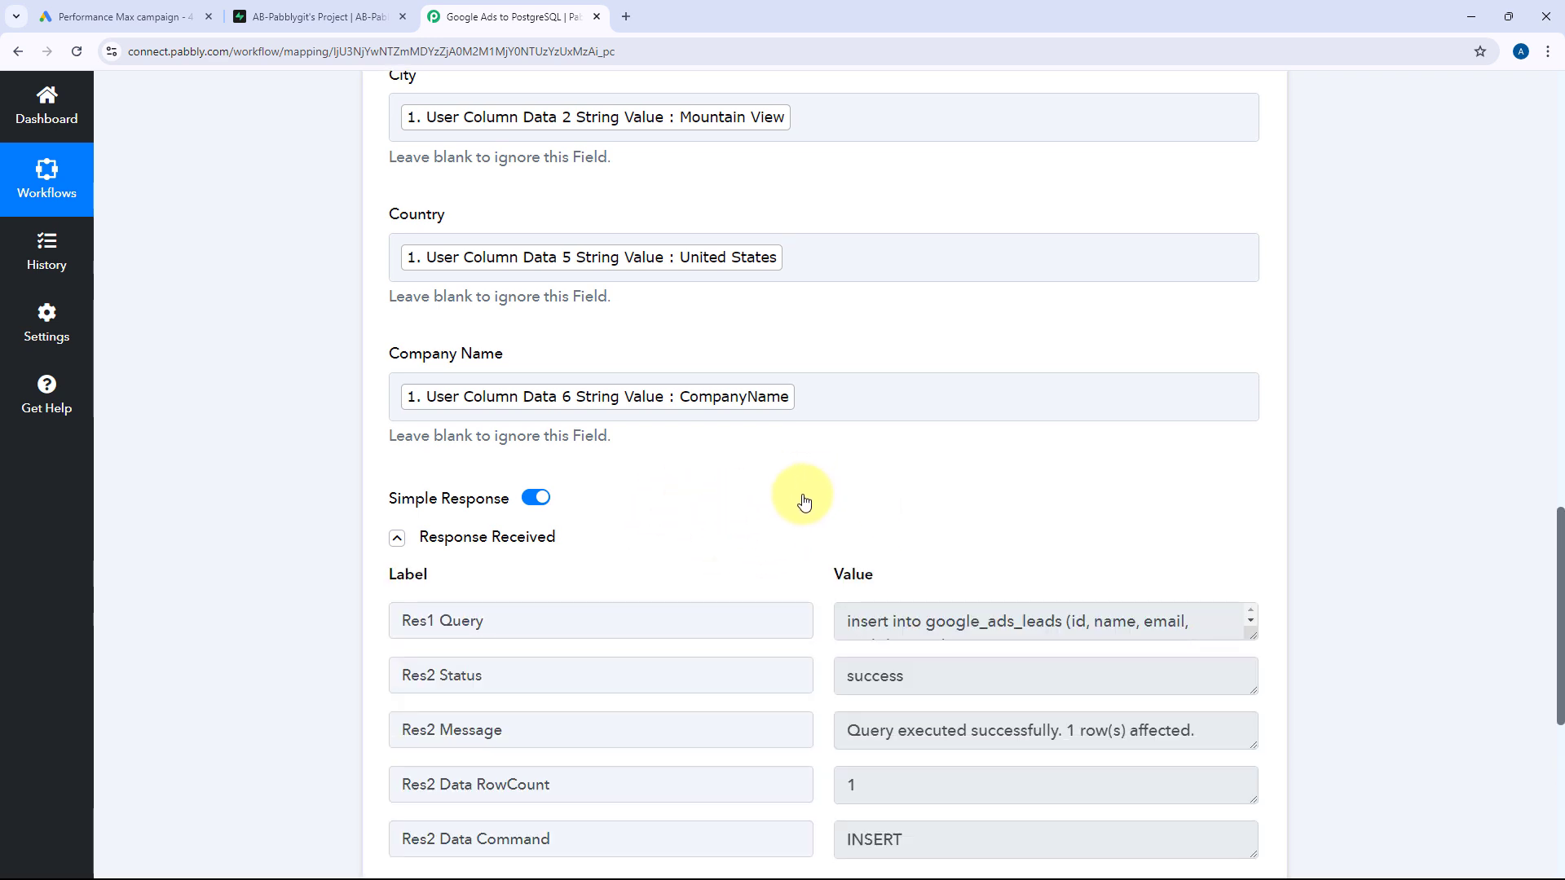
{"action": "scroll", "coordinate": [807, 506], "scroll_direction": "down", "scroll_amount": 2}
{"action": "double_click", "coordinate": [972, 509]}
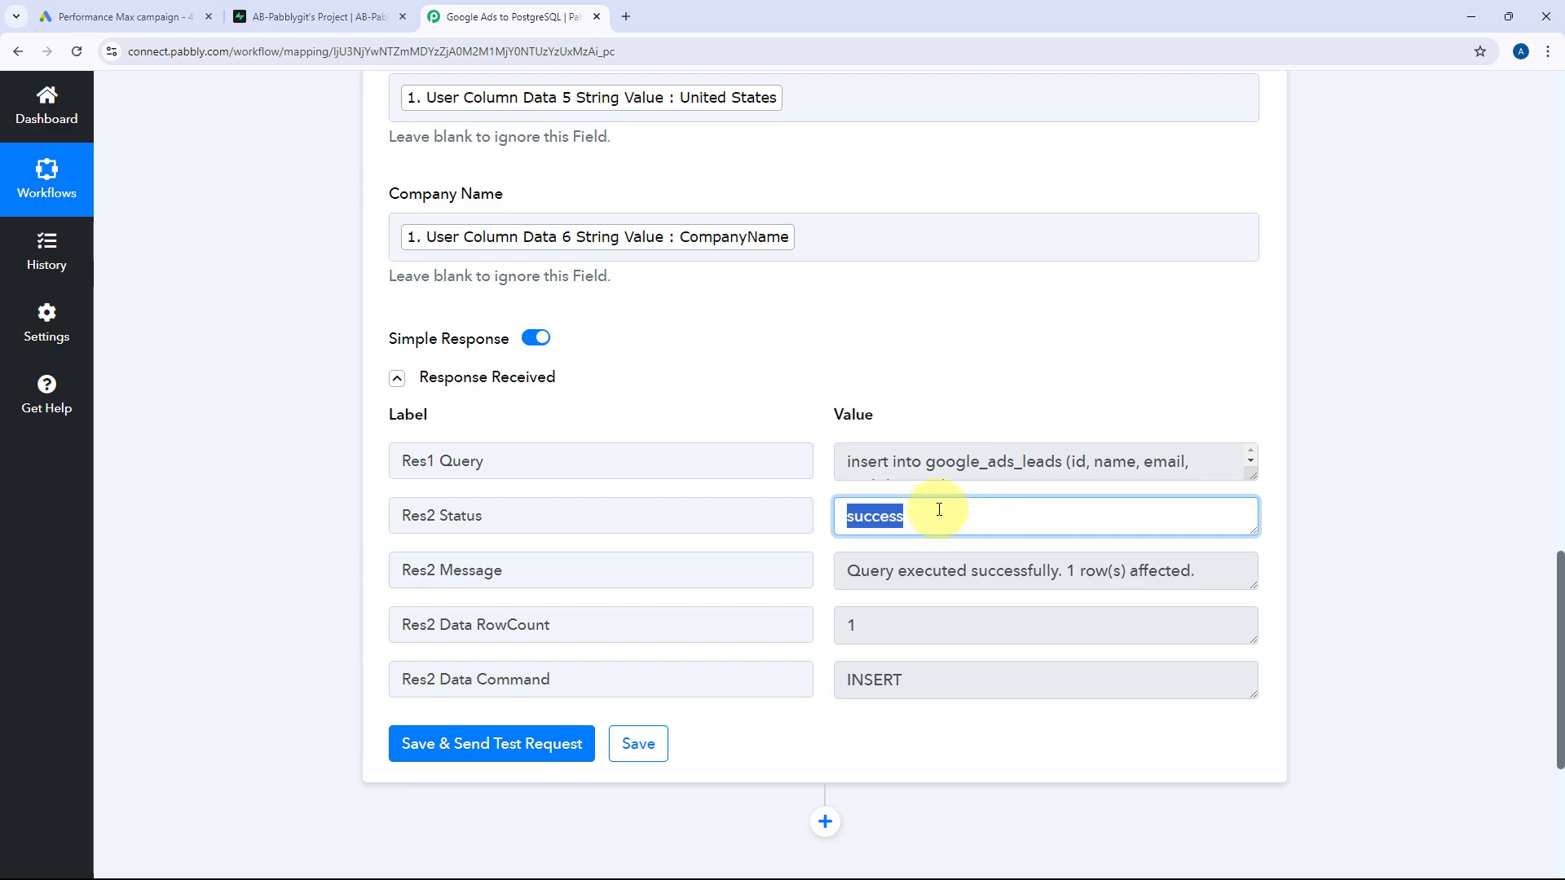
Collapse the PostgreSQL Insert Row Into A Table step to show the workflow overview
{"action": "scroll", "coordinate": [743, 488], "scroll_direction": "up", "scroll_amount": 2}
{"action": "scroll", "coordinate": [743, 487], "scroll_direction": "up", "scroll_amount": 8}
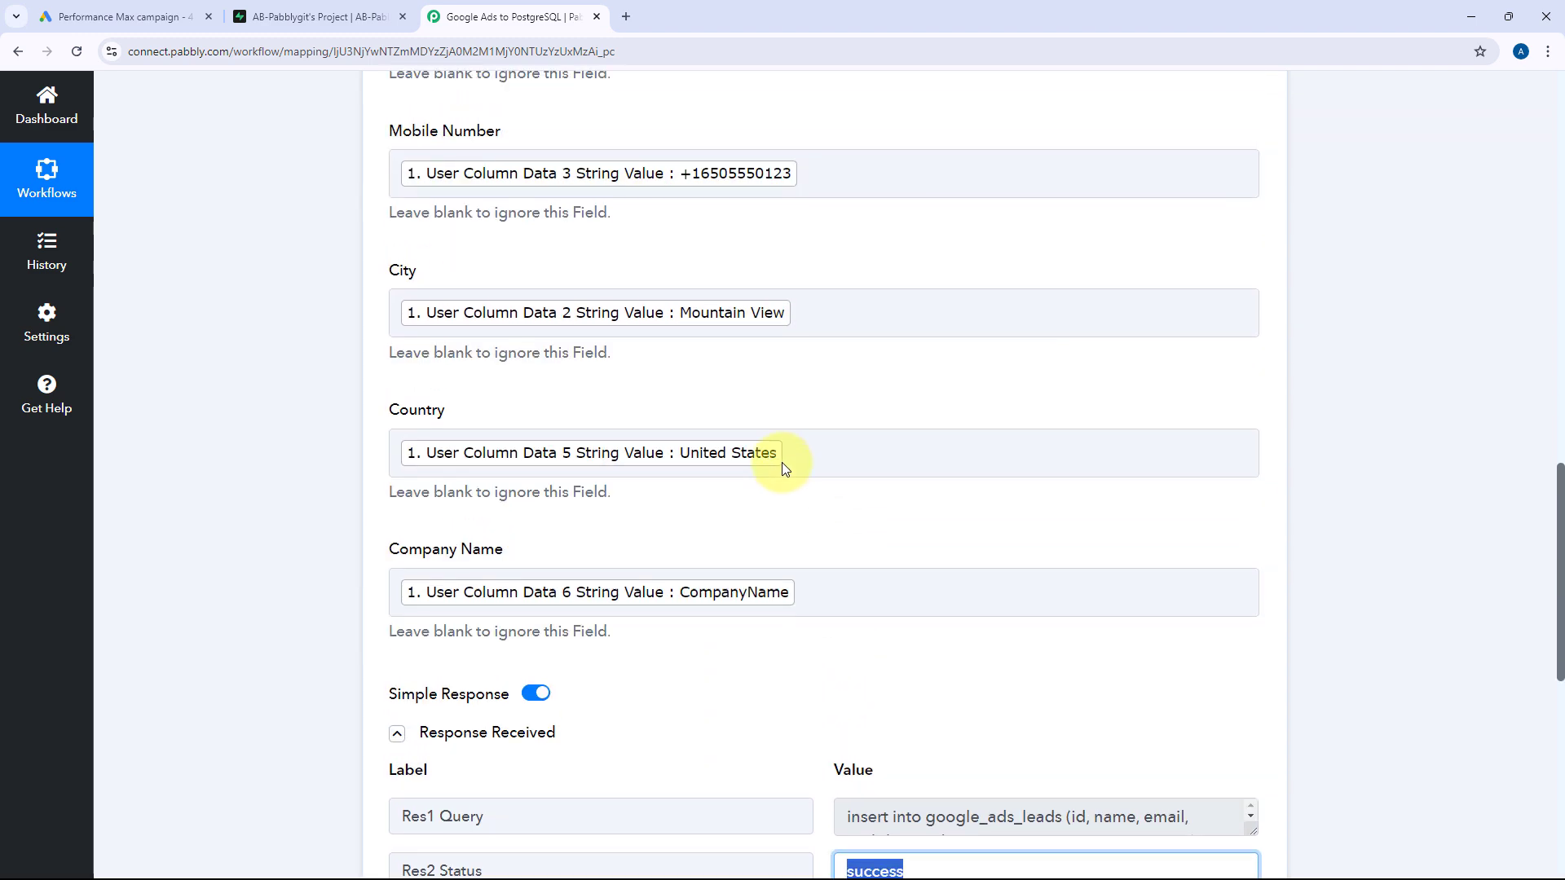
{"action": "scroll", "coordinate": [820, 377], "scroll_direction": "up", "scroll_amount": 10}
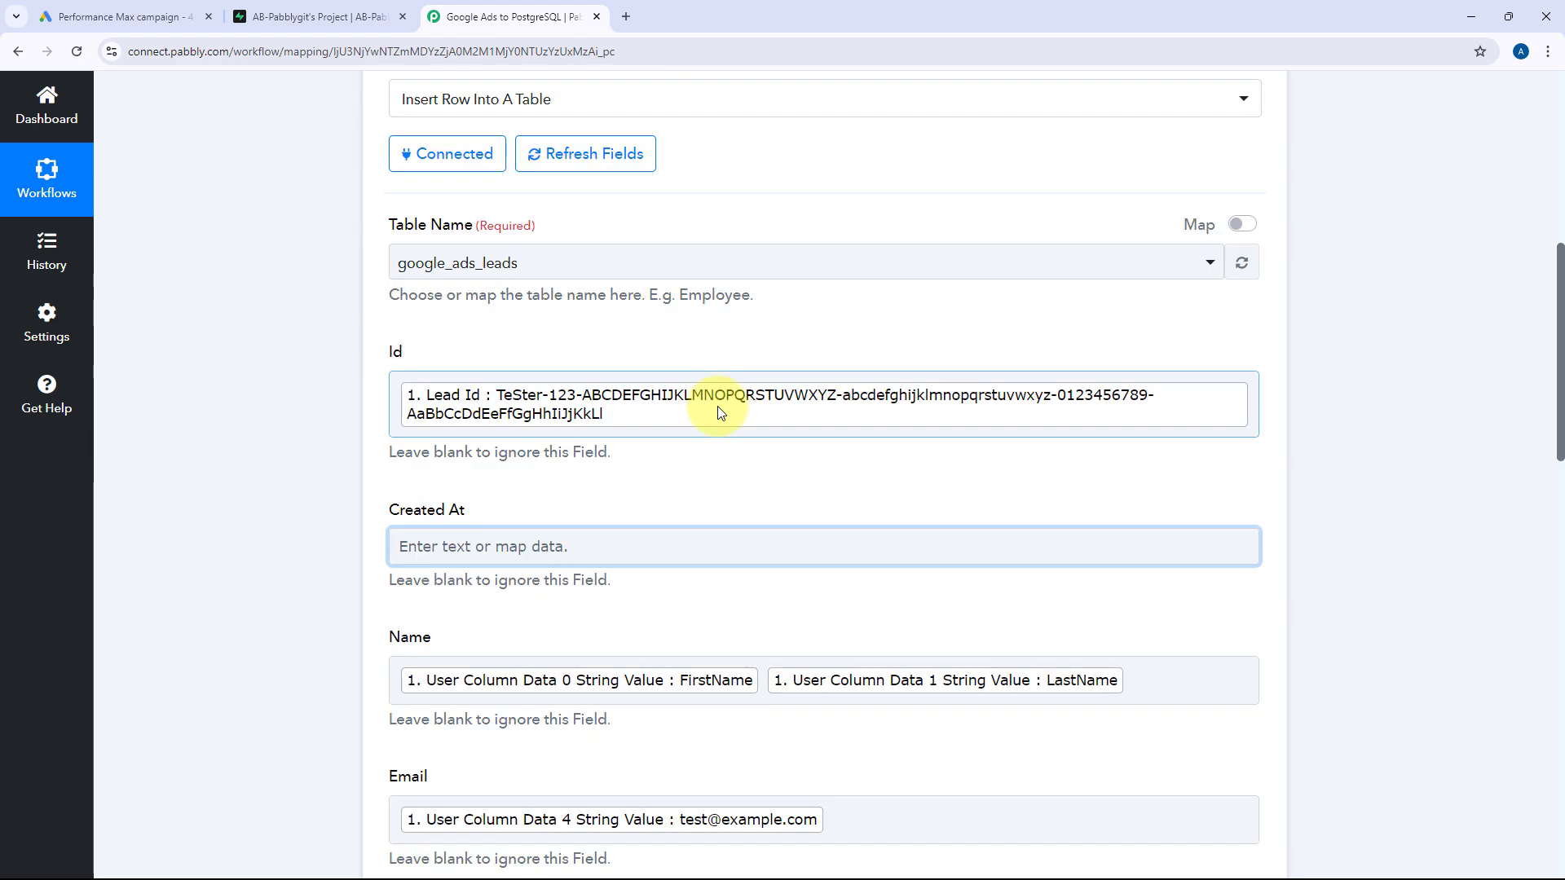
{"action": "scroll", "coordinate": [744, 405], "scroll_direction": "up", "scroll_amount": 1}
{"action": "left_click", "coordinate": [777, 512]}
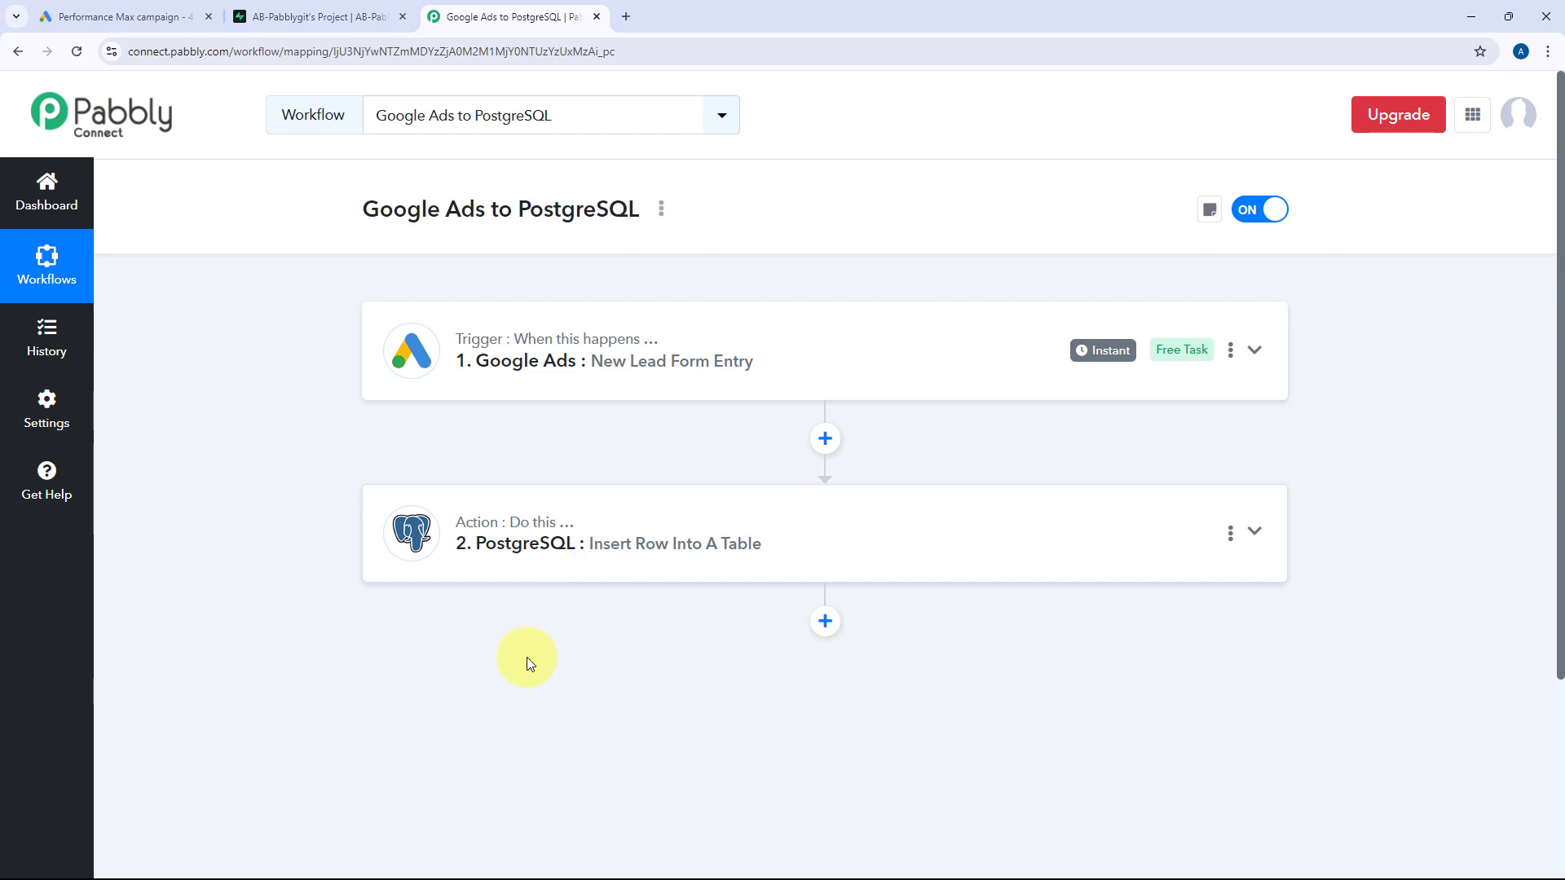
Switch to Supabase, reload the google_ads_leads table, examine the inserted lead row through the company_name column, and return to the Pabbly Connect workflow
{"action": "left_click", "coordinate": [308, 14]}
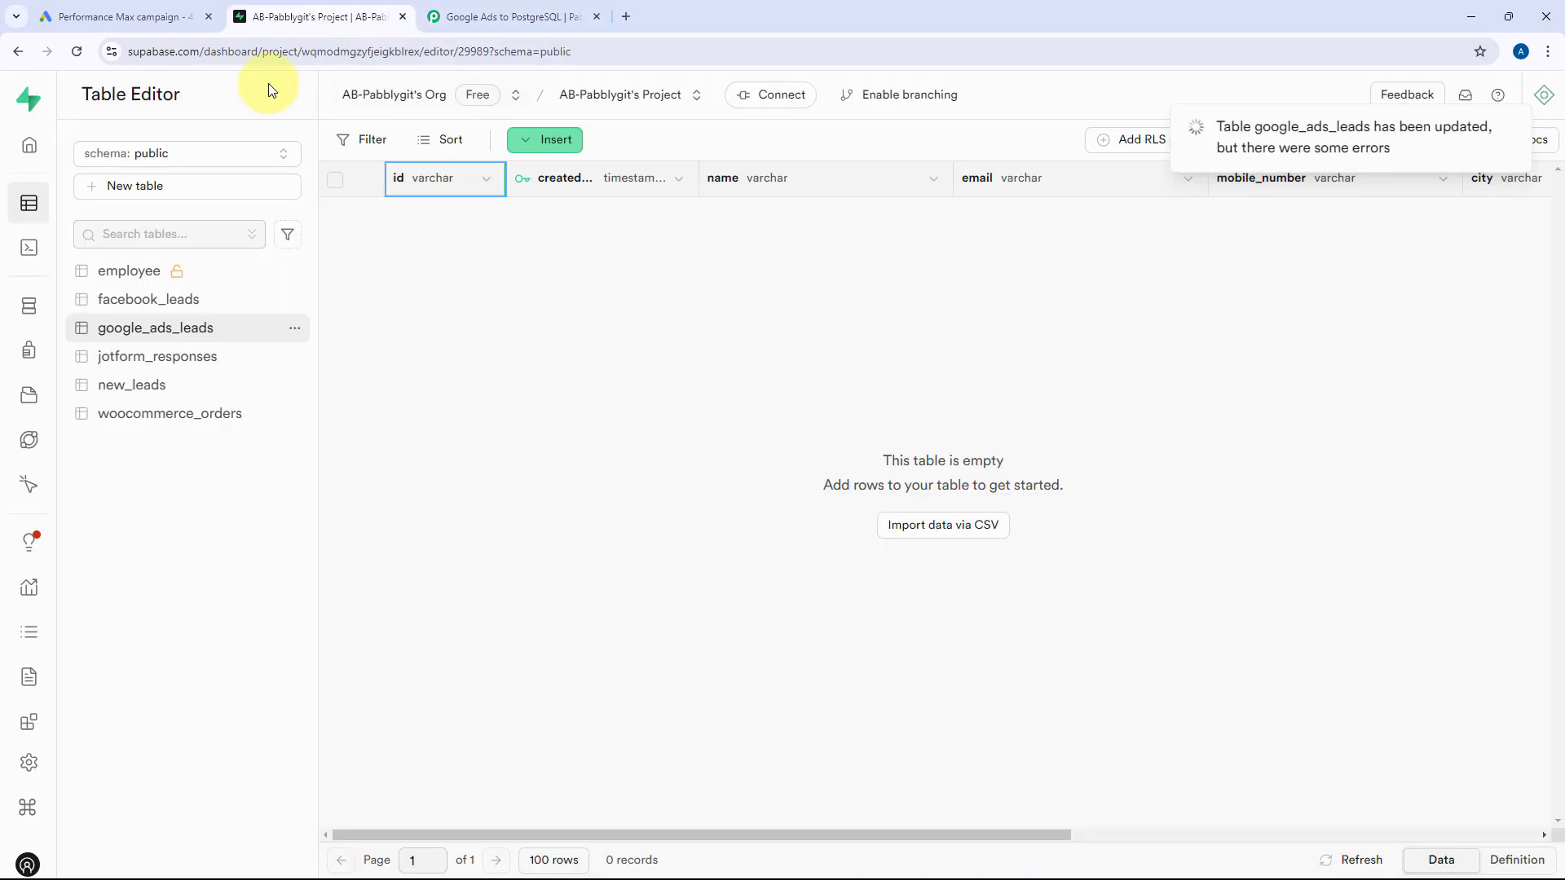
{"action": "left_click", "coordinate": [78, 49]}
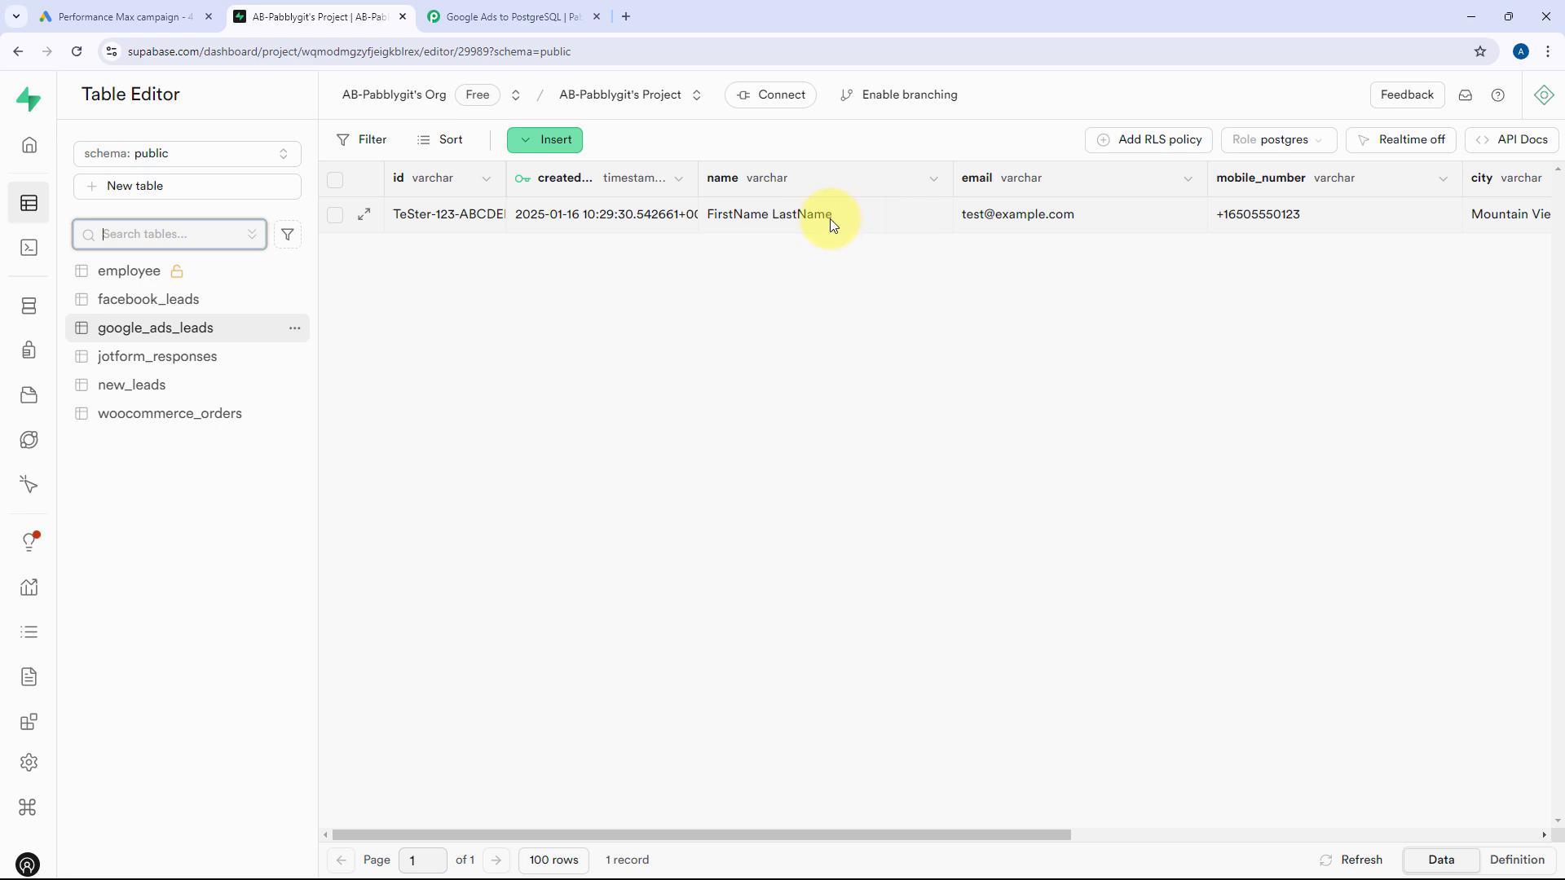
{"action": "left_click", "coordinate": [163, 8]}
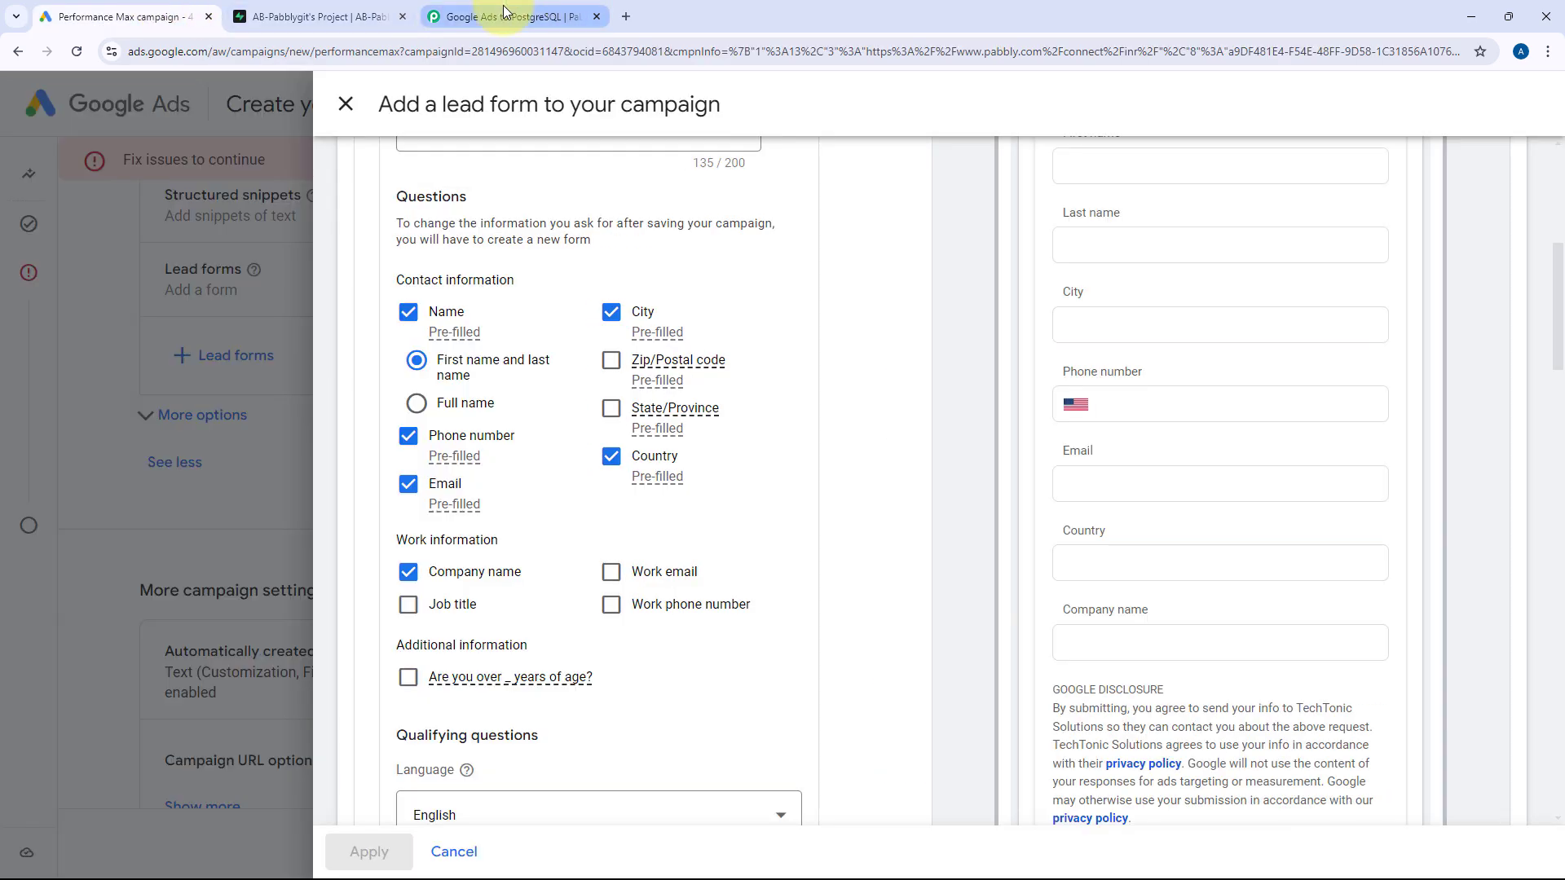
{"action": "left_click", "coordinate": [505, 11]}
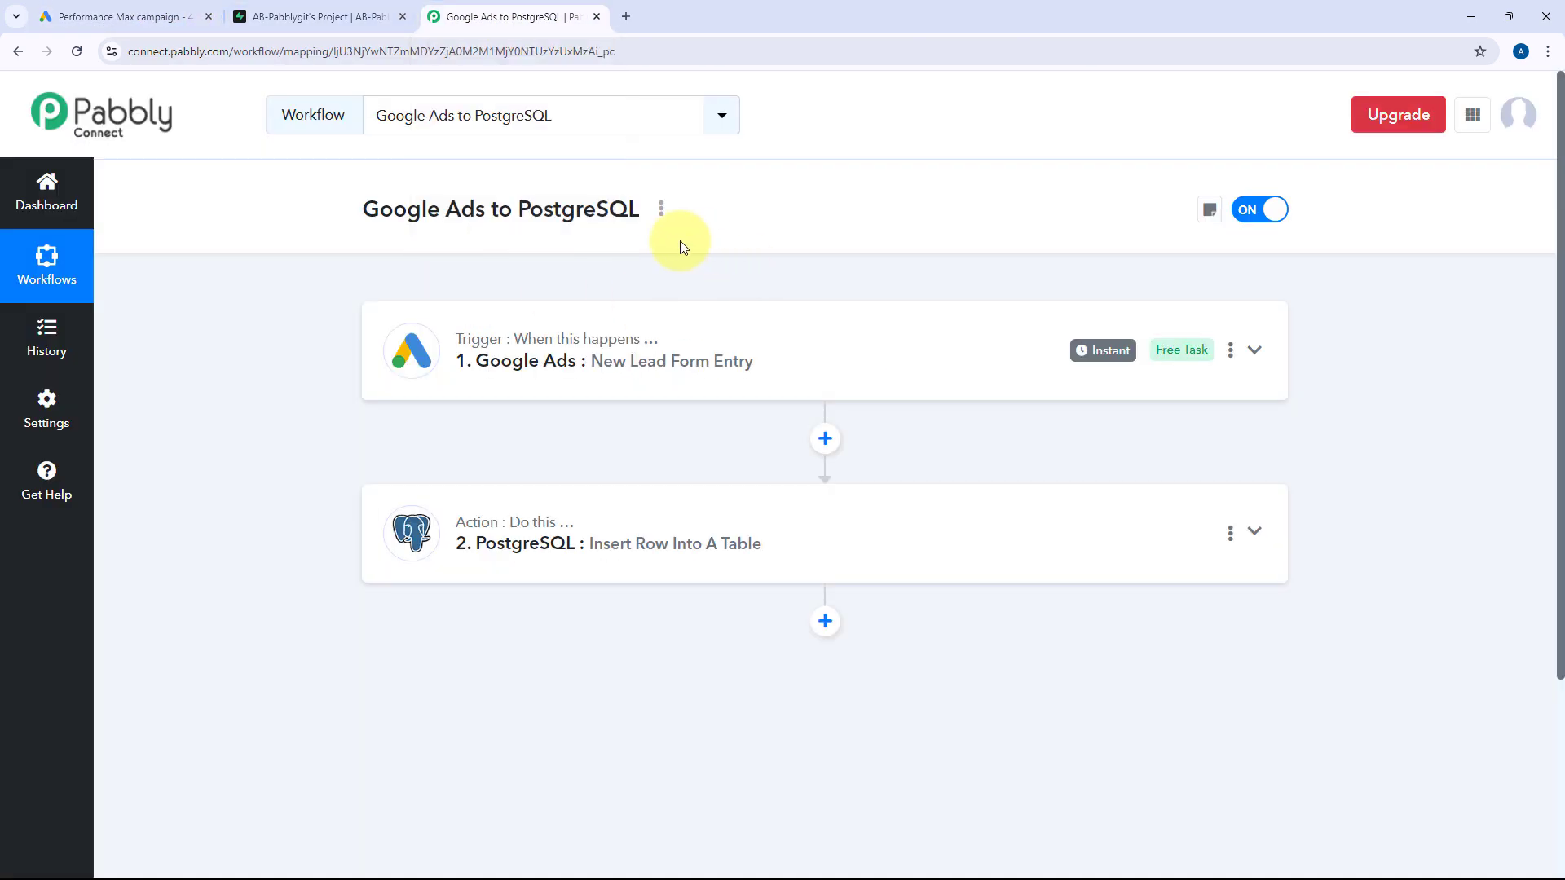
{"action": "left_click", "coordinate": [308, 11]}
{"action": "scroll", "coordinate": [1001, 214], "scroll_direction": "right", "scroll_amount": 5}
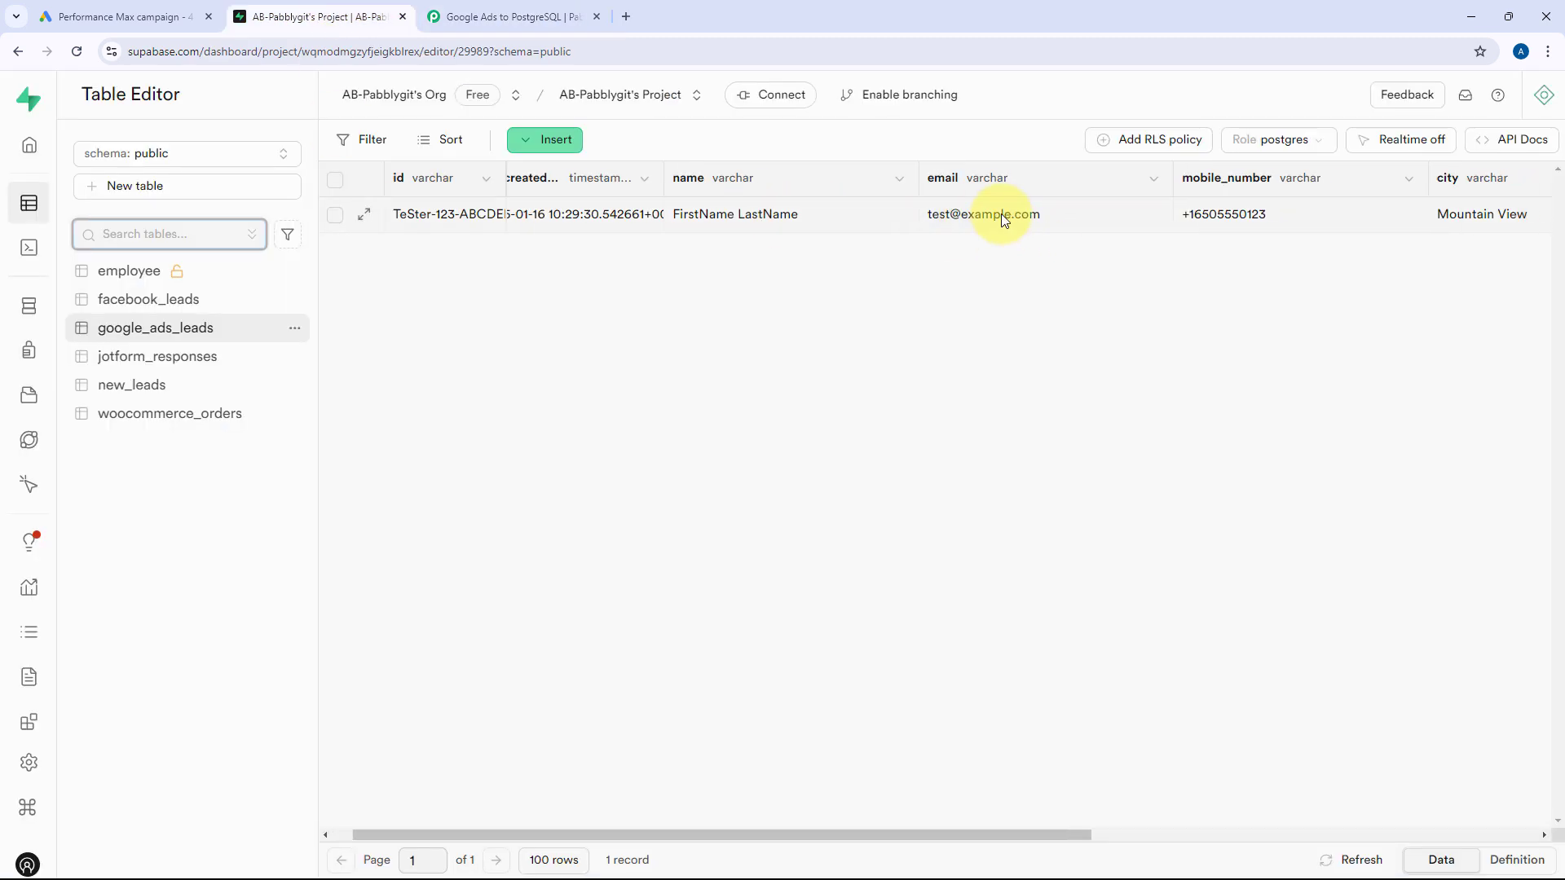
{"action": "scroll", "coordinate": [1001, 221], "scroll_direction": "right", "scroll_amount": 6}
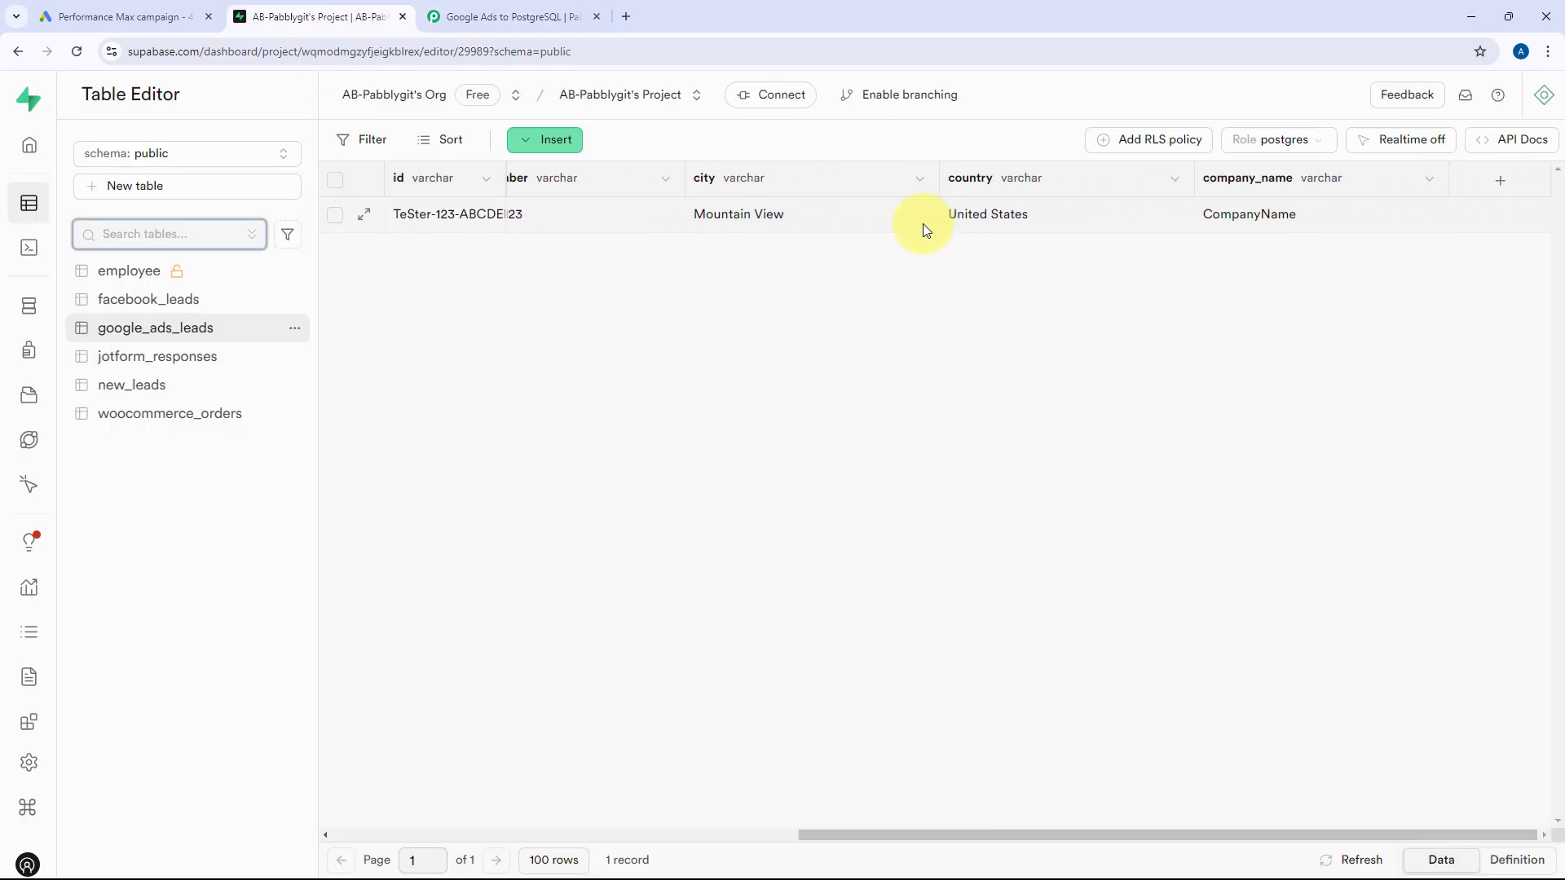
{"action": "left_click", "coordinate": [507, 17]}
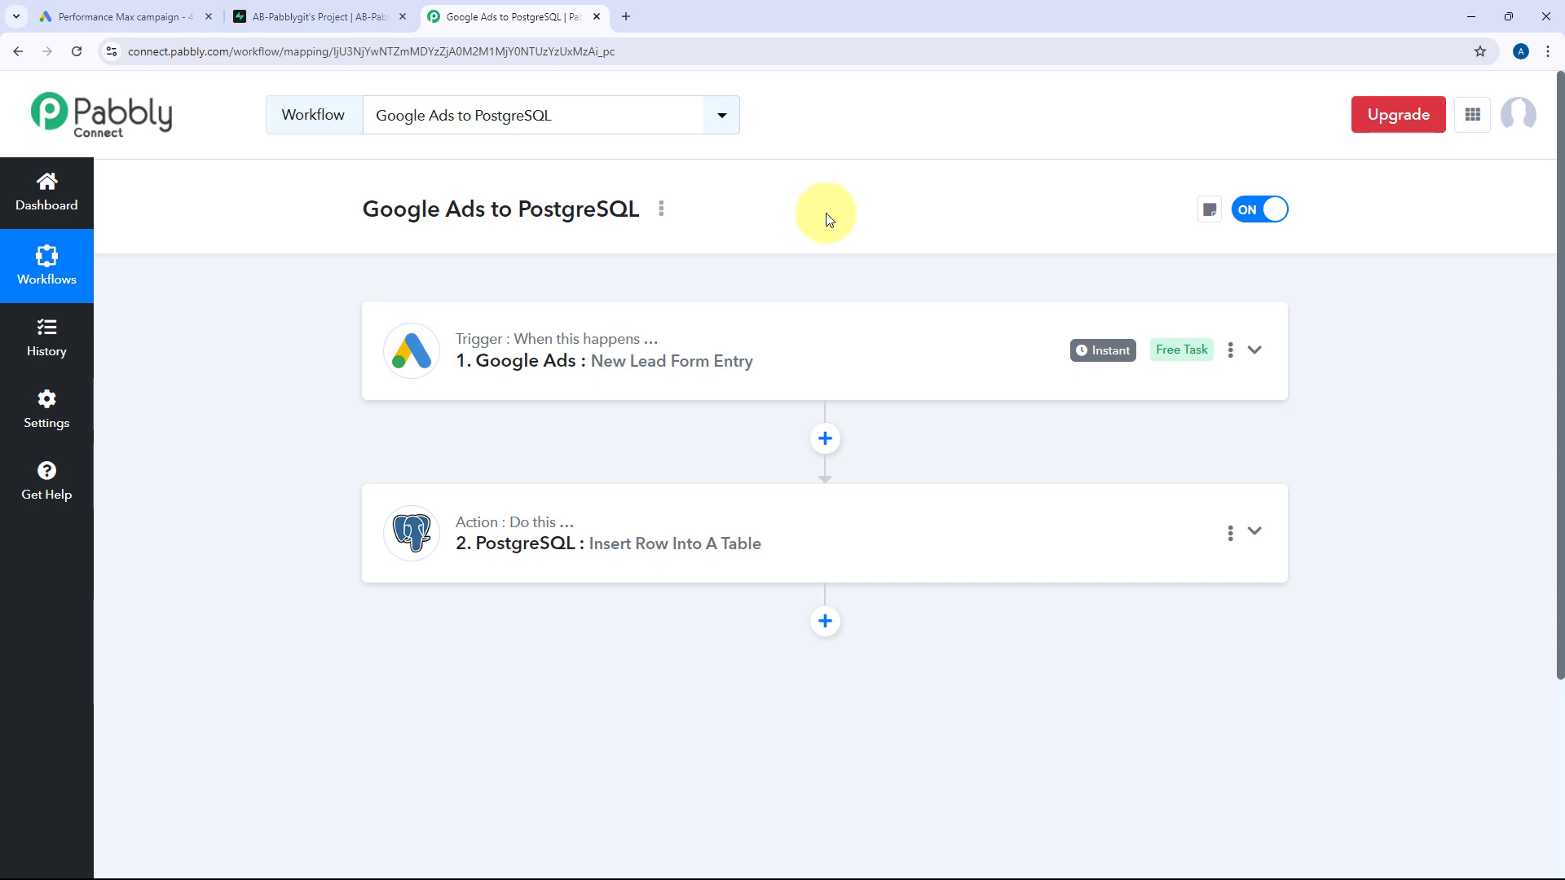